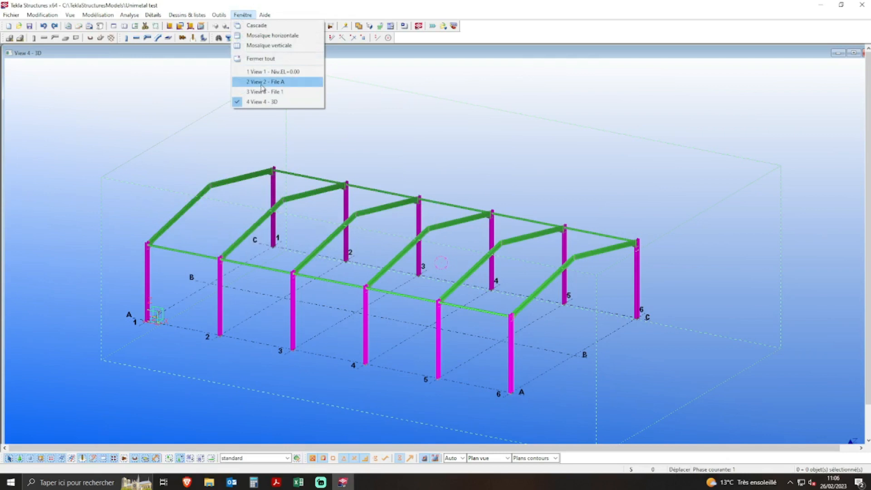
Switch to the maximised File A view and turn on the display of the parts' central axis
left_click(853, 53)
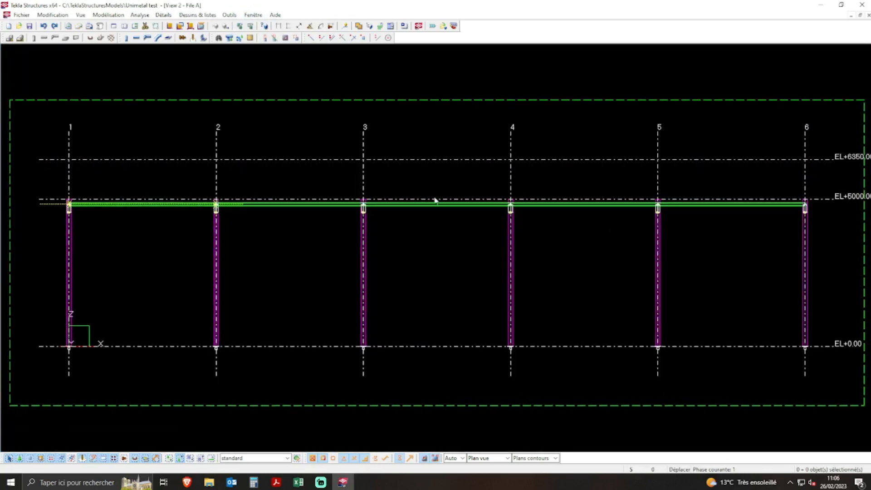
double_click(432, 289)
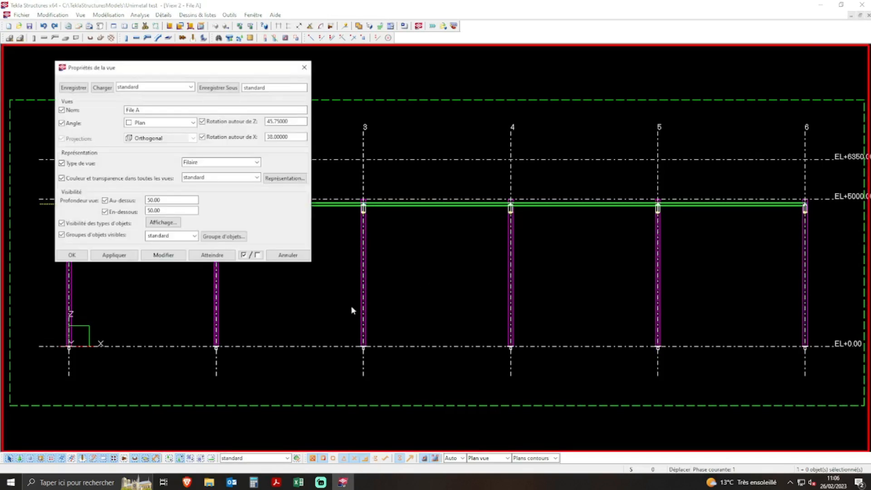
left_click(163, 222)
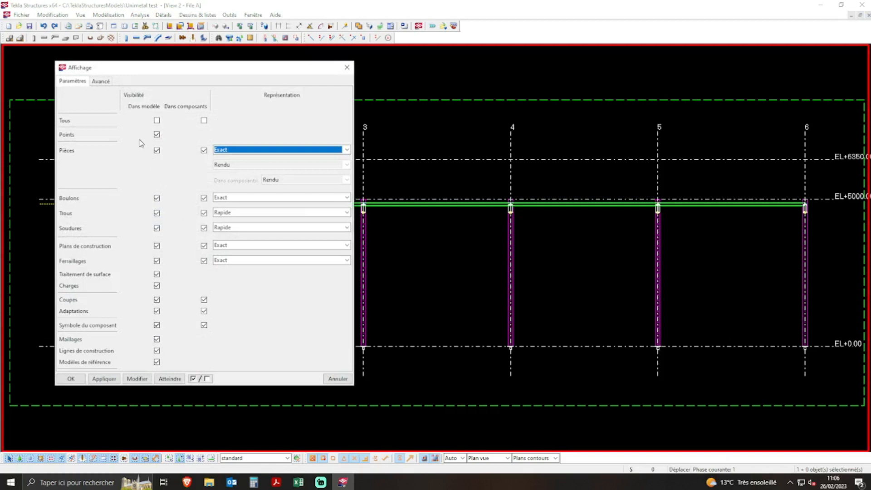
left_click(100, 81)
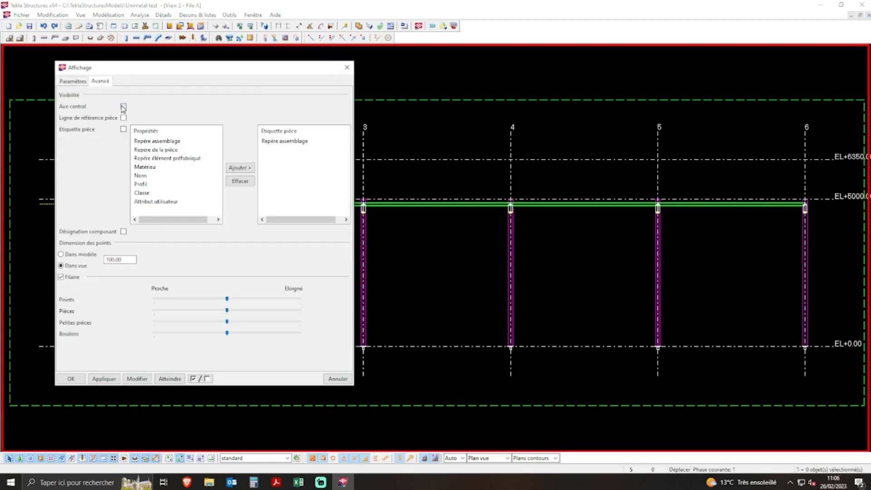
left_click(137, 379)
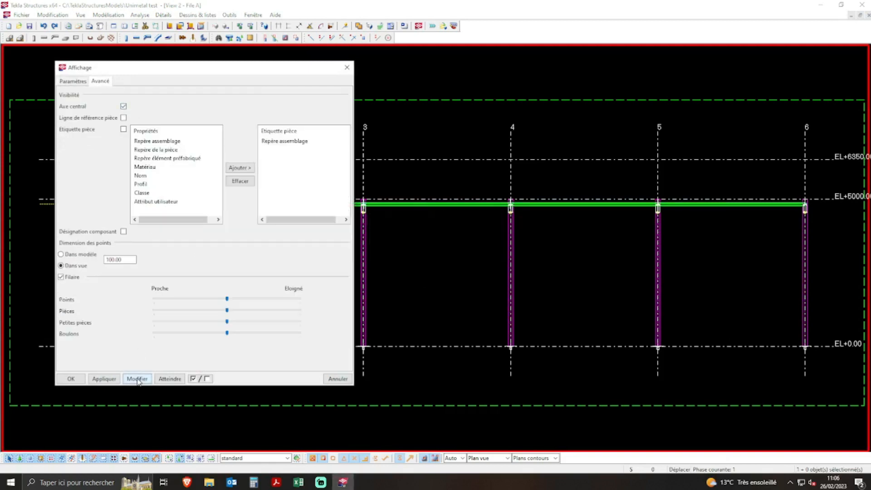
left_click(71, 379)
left_click(79, 257)
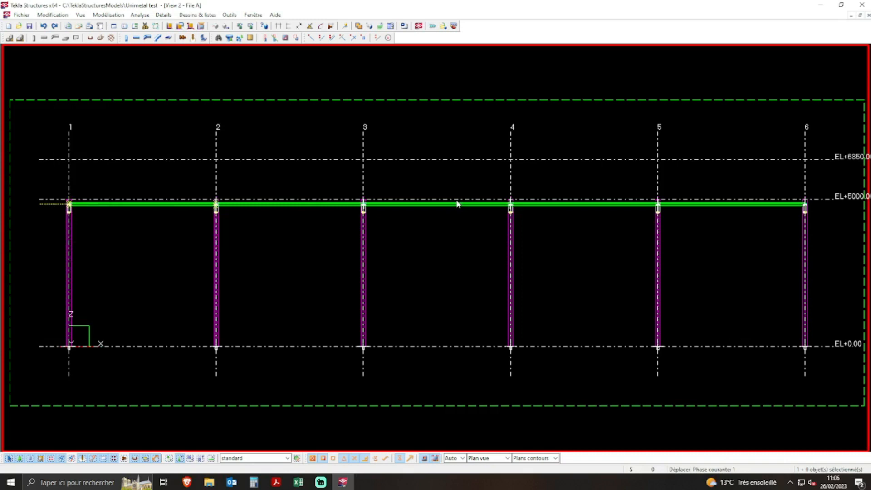
Draw a construction line from the bolted beam joint atop the grid 3 column to the column base at grid 4, EL+0.00
scroll(457, 204, "up", 6)
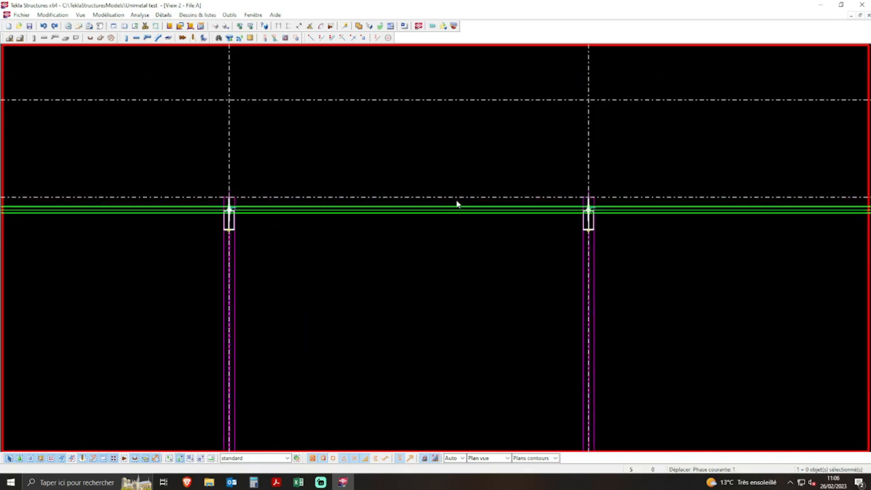
scroll(172, 213, "up", 4)
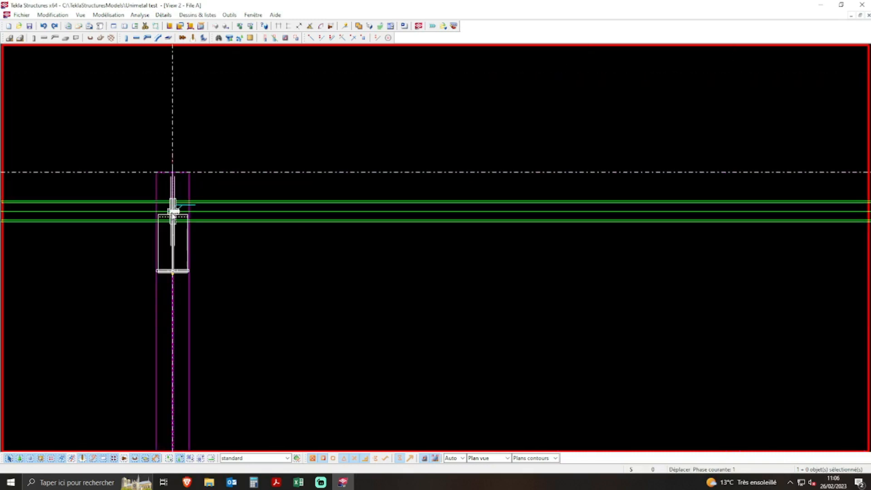
scroll(173, 212, "up", 5)
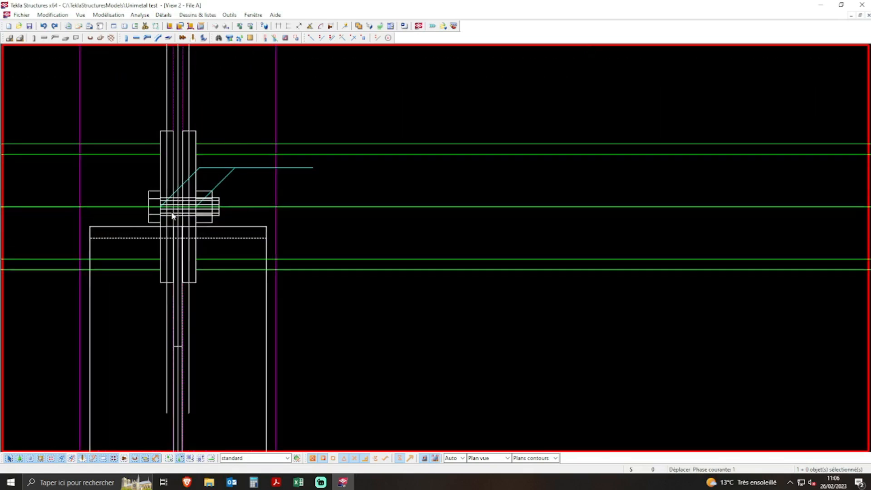
left_click(376, 38)
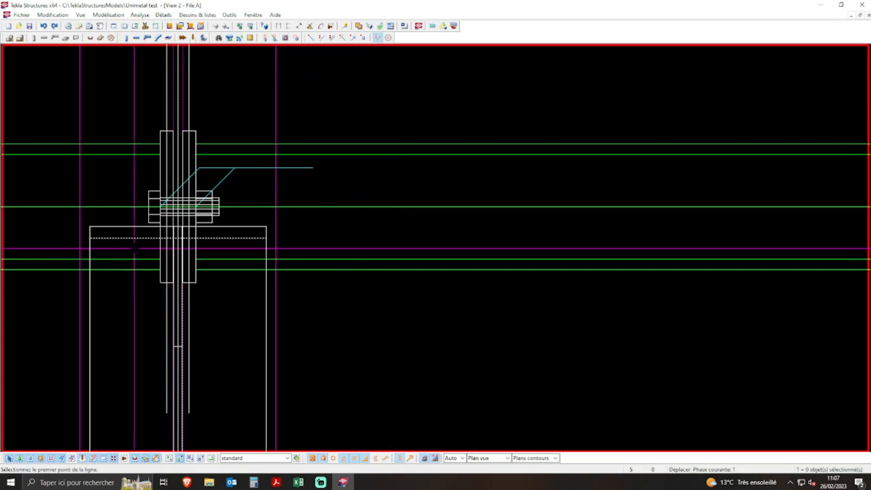
left_click(178, 206)
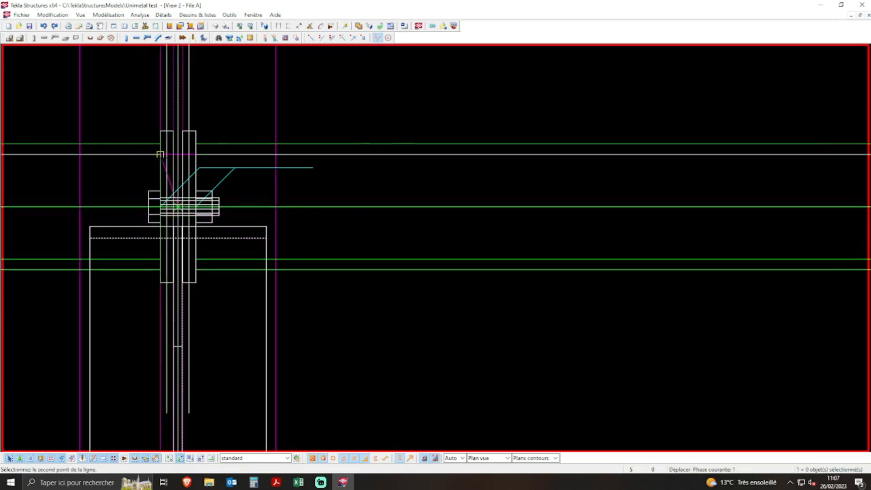
scroll(160, 154, "down", 5)
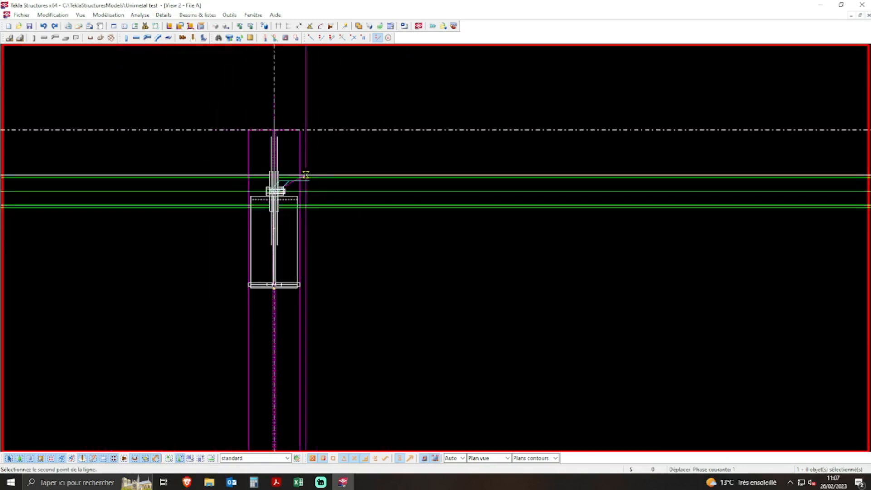
scroll(307, 175, "down", 5)
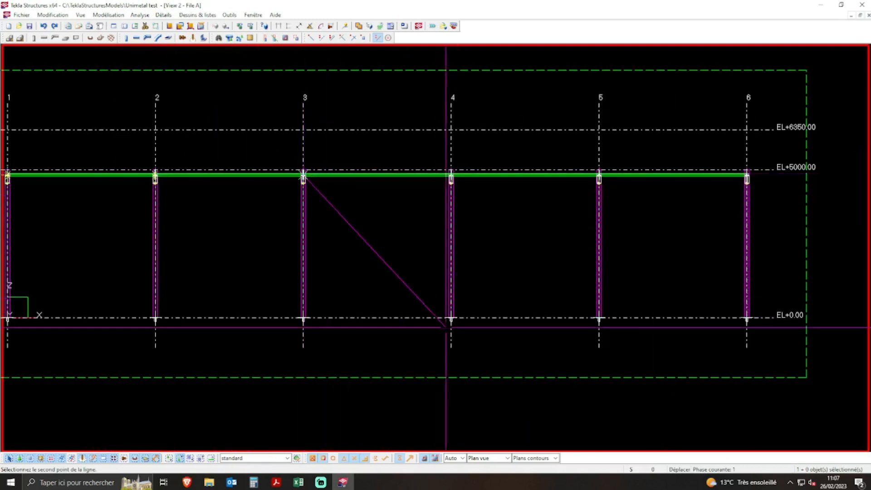
scroll(450, 320, "up", 4)
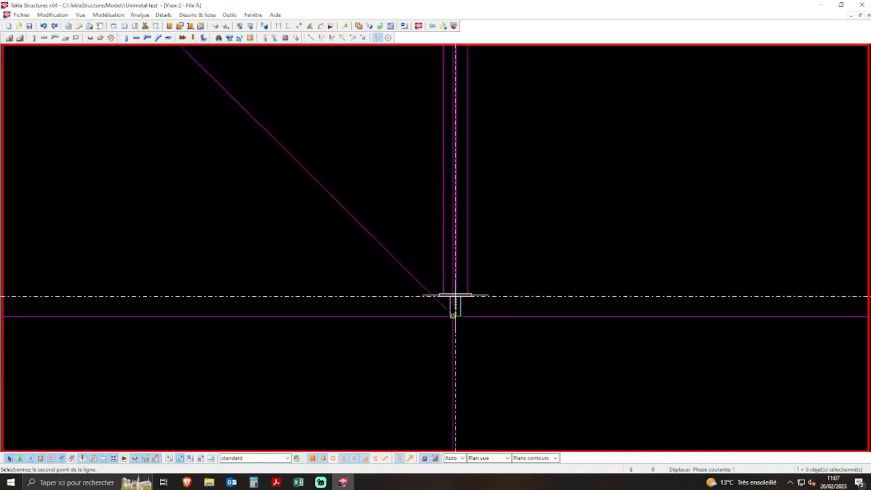
scroll(455, 309, "up", 3)
scroll(455, 299, "up", 3)
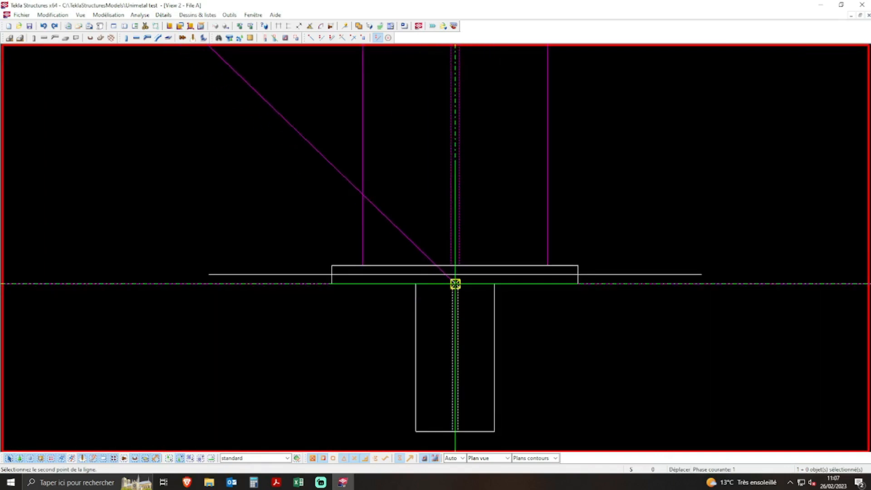
left_click(455, 284)
Draw the opposite diagonal construction line from the grid 3 column base to the beam axis at the top of the grid 4 column
scroll(489, 366, "down", 5)
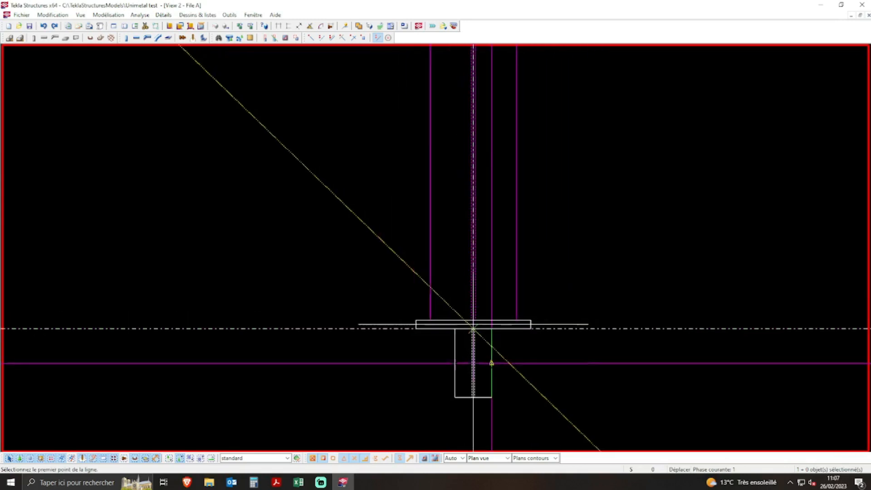
scroll(492, 363, "down", 8)
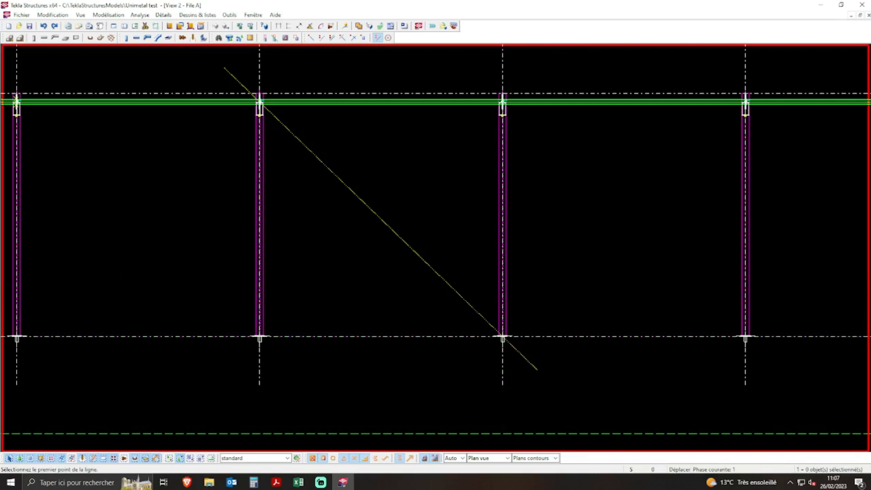
scroll(251, 336, "up", 3)
scroll(252, 336, "up", 5)
scroll(360, 348, "up", 6)
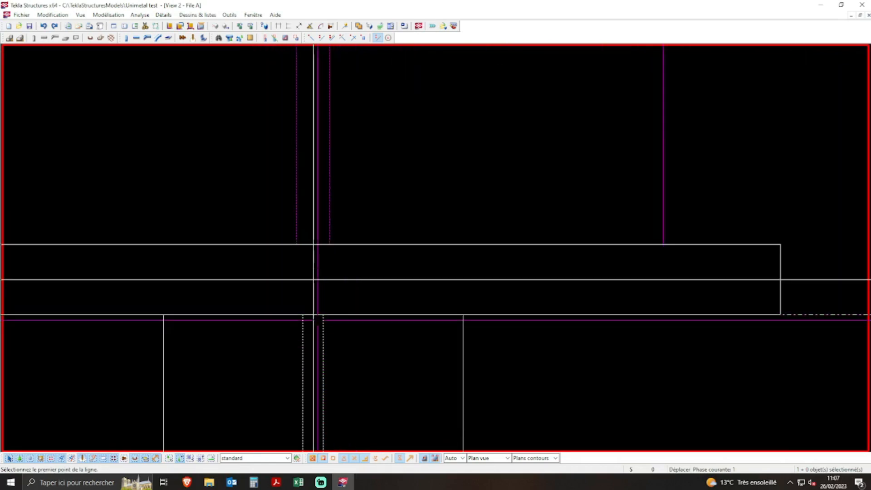
left_click(313, 315)
scroll(313, 315, "down", 3)
scroll(260, 357, "down", 6)
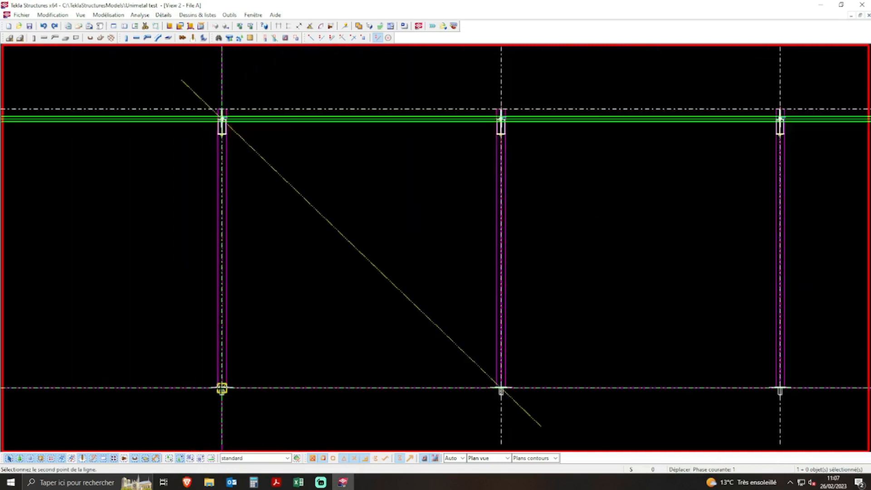
scroll(222, 389, "down", 1)
scroll(445, 171, "up", 4)
scroll(440, 182, "up", 5)
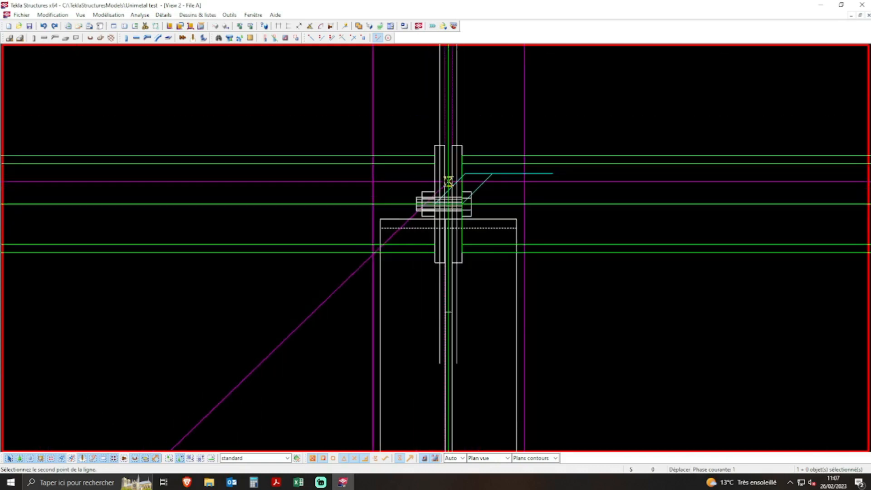
left_click(449, 182)
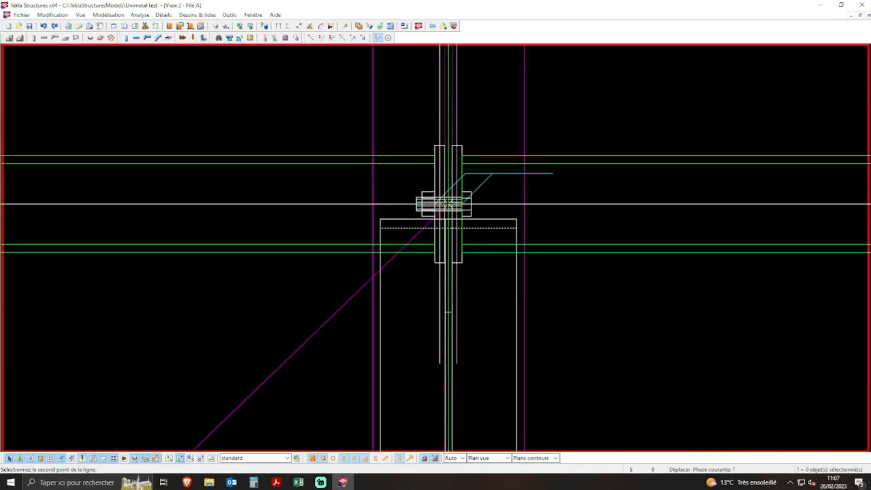
scroll(484, 302, "down", 8)
key("Escape")
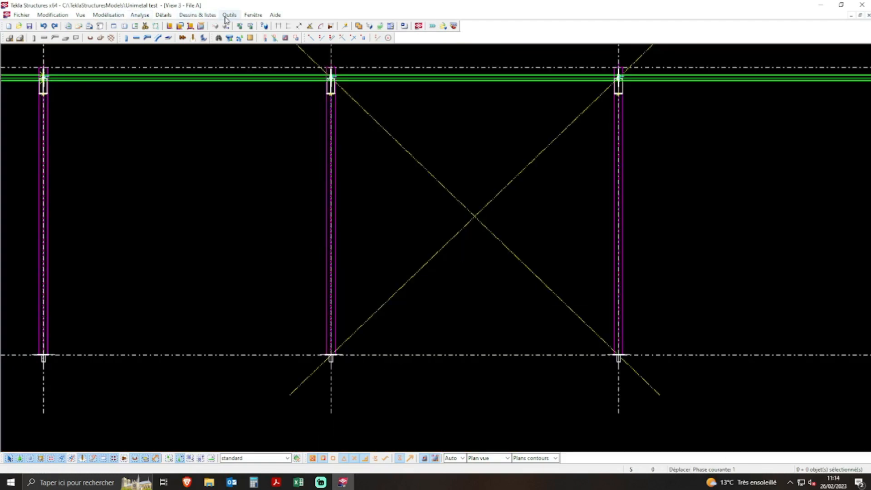
Find the "Création de profils doubles" command by filtering on "doub" and add it to the Acier toolbar
left_click(229, 15)
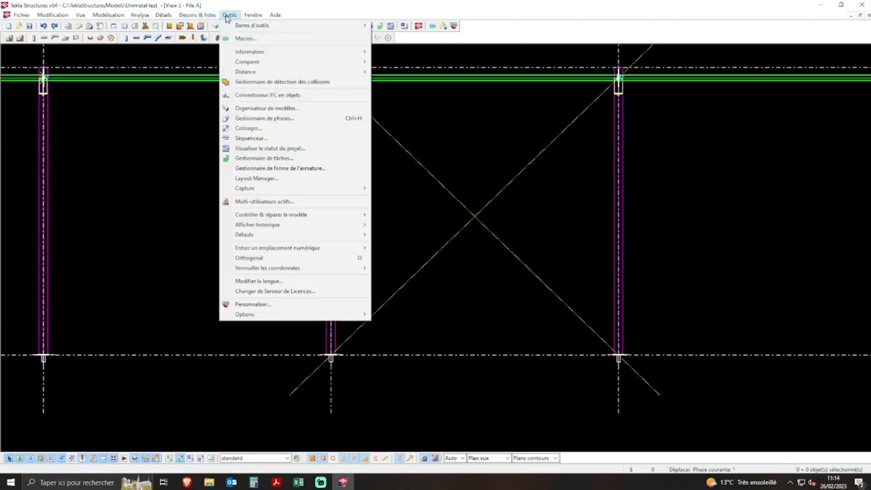
left_click(284, 304)
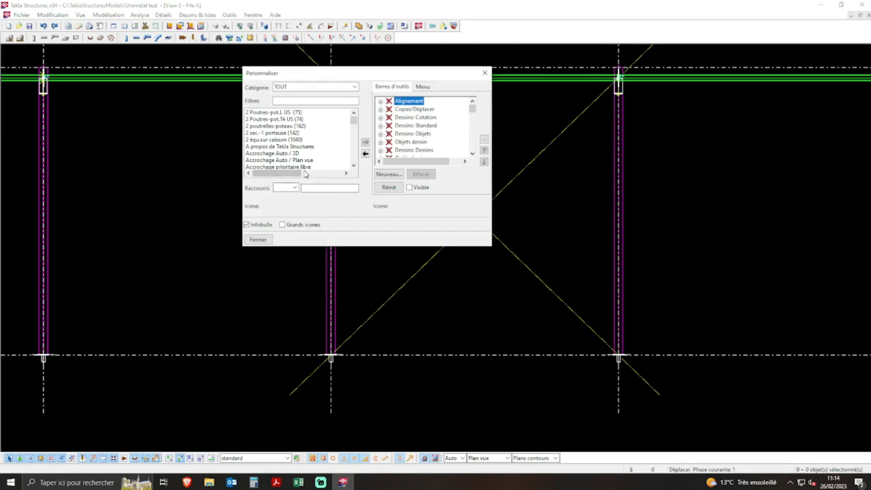
left_click(302, 100)
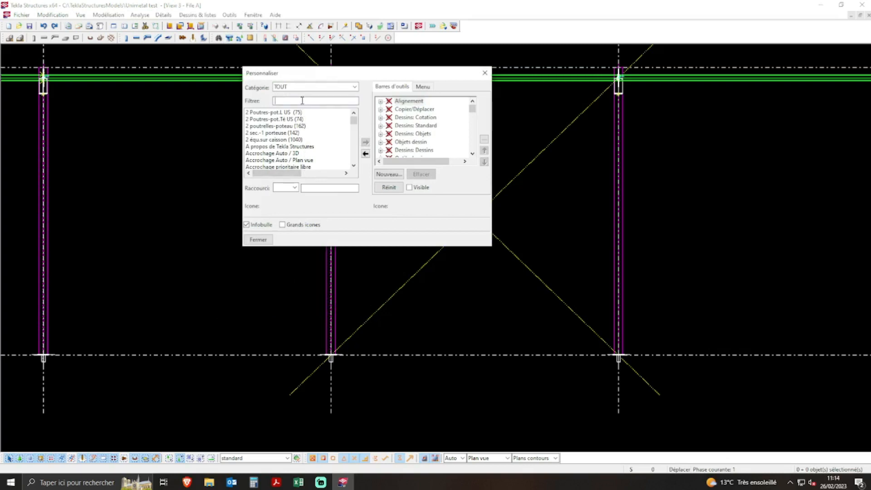
type("doubl")
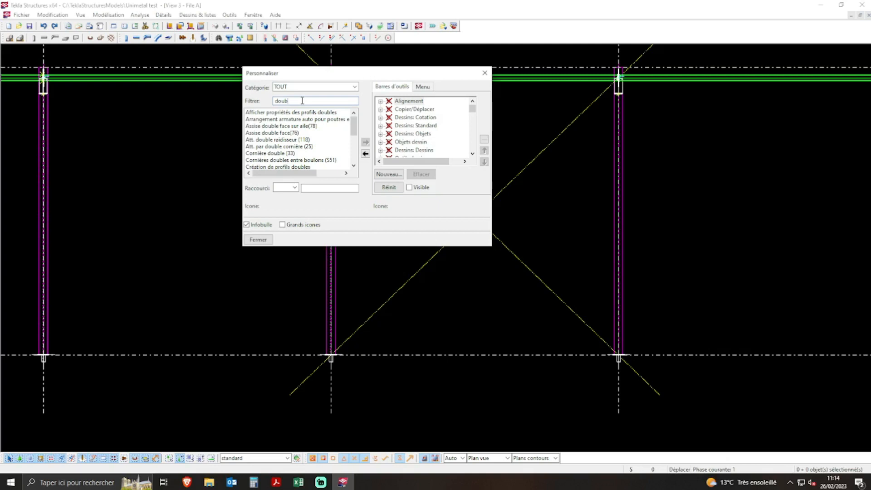
left_click(279, 167)
left_click_drag(472, 109, 473, 138)
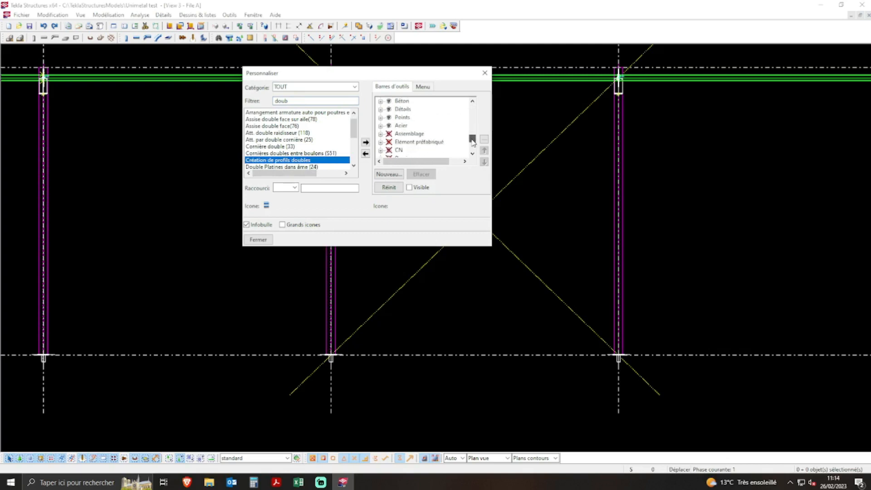
left_click(402, 125)
left_click(366, 143)
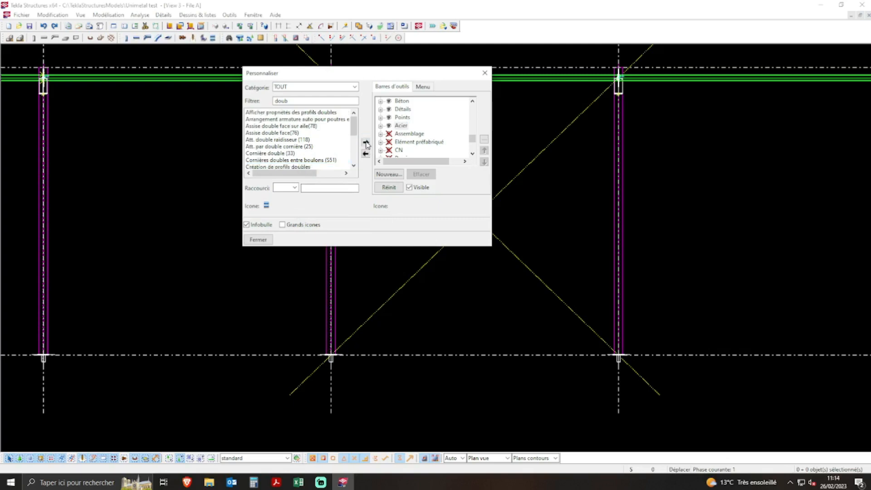
left_click(485, 73)
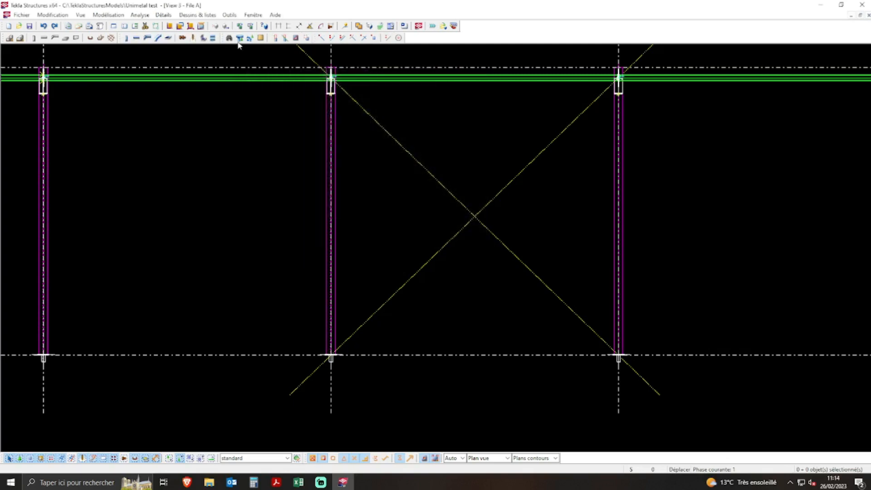
Define the double profile with part start number 1001, assembly prefix ST, name STABILITE and profile L40*4
double_click(213, 38)
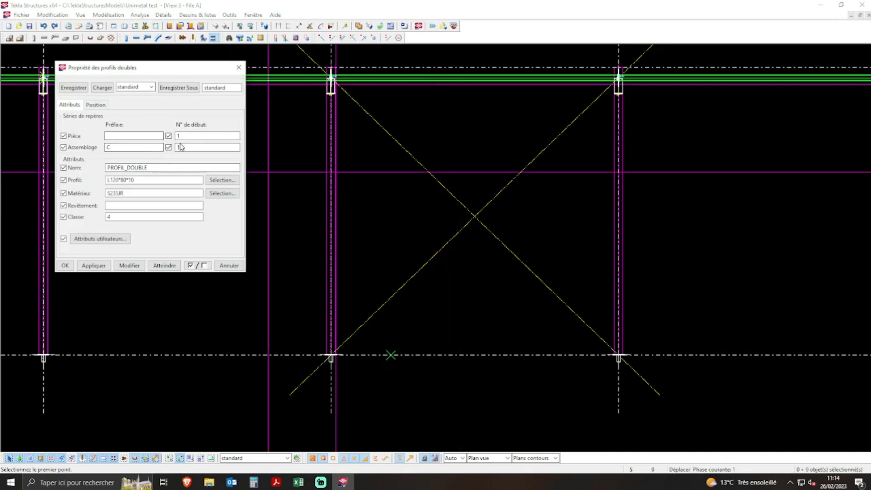
type("001")
double_click(117, 148)
type("ST")
left_click_drag(147, 169, 84, 162)
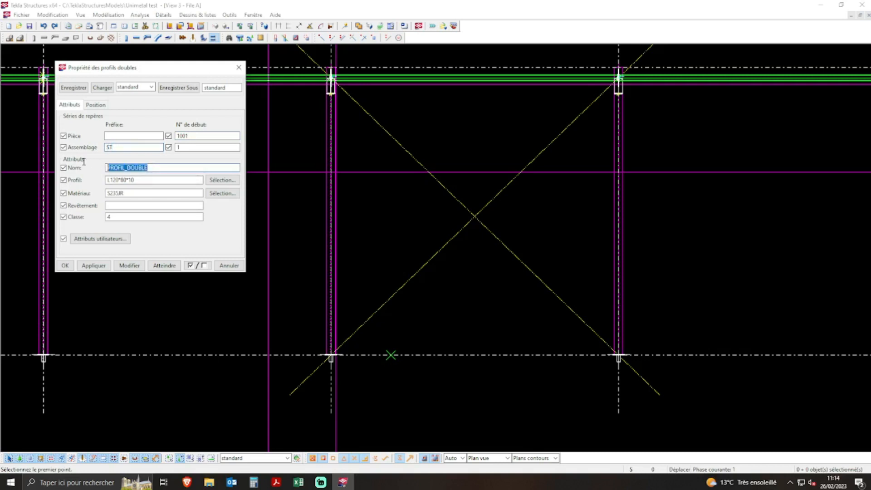
type("STABILITE")
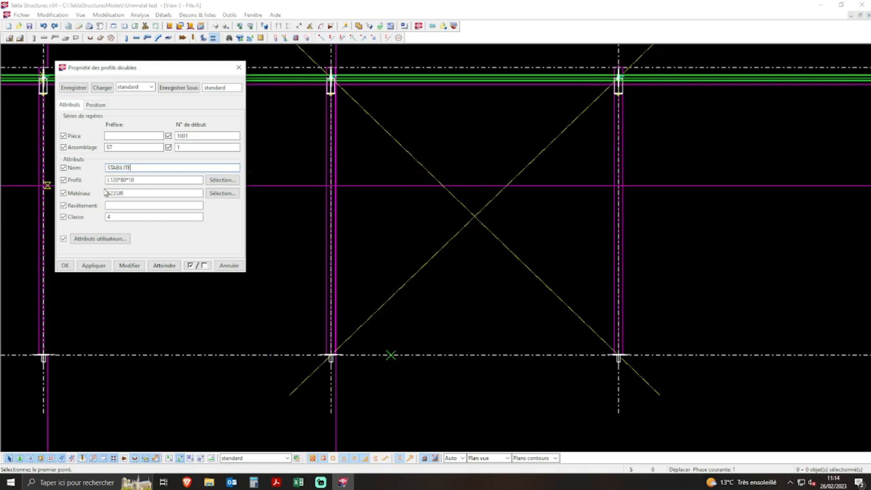
left_click_drag(142, 180, 111, 179)
type("40*4")
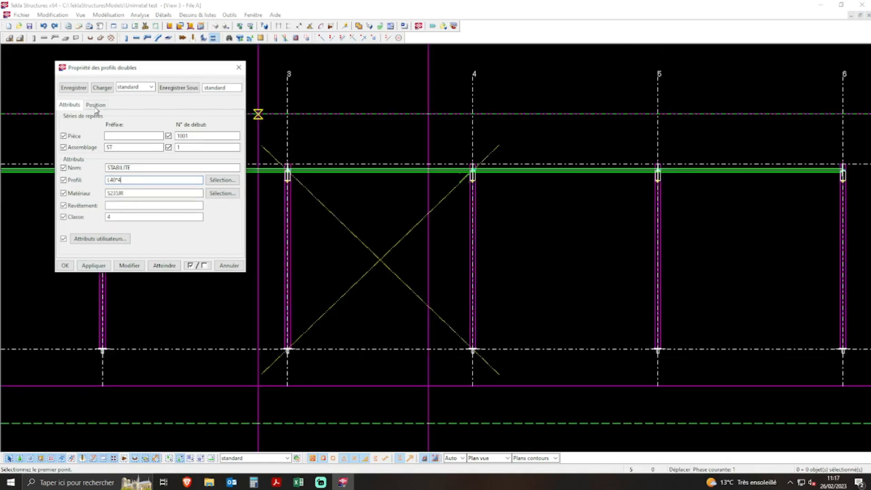
Set the double profile's rotation to Haut and the clearance between its parts to 8.00, and apply the properties
left_click(97, 105)
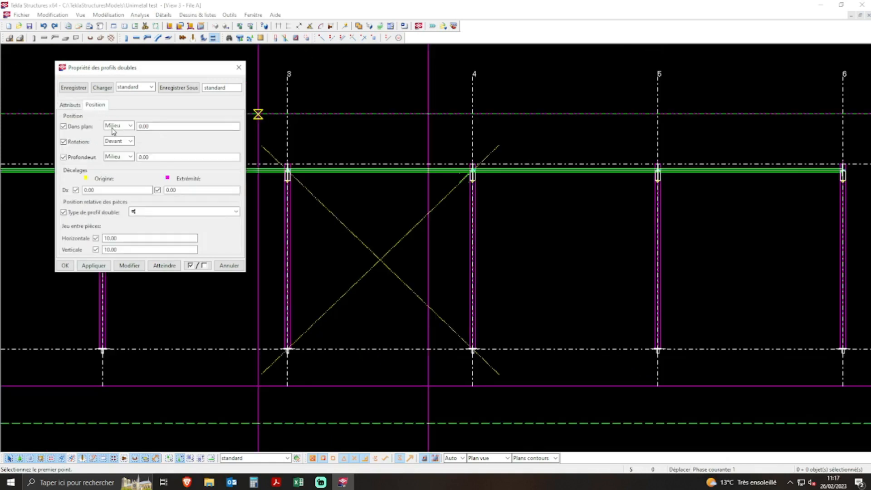
left_click(119, 141)
left_click(110, 158)
left_click_drag(120, 238, 108, 238)
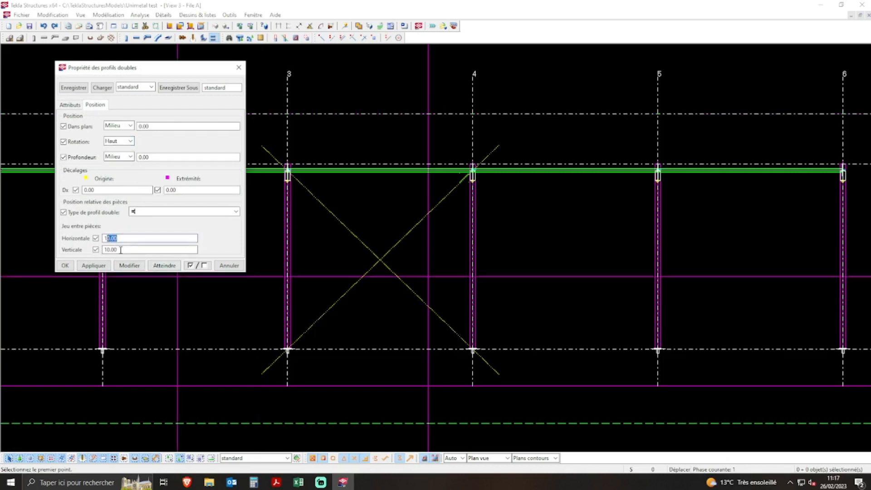
left_click_drag(120, 250, 102, 246)
type("8.00")
left_click(93, 266)
left_click(74, 267)
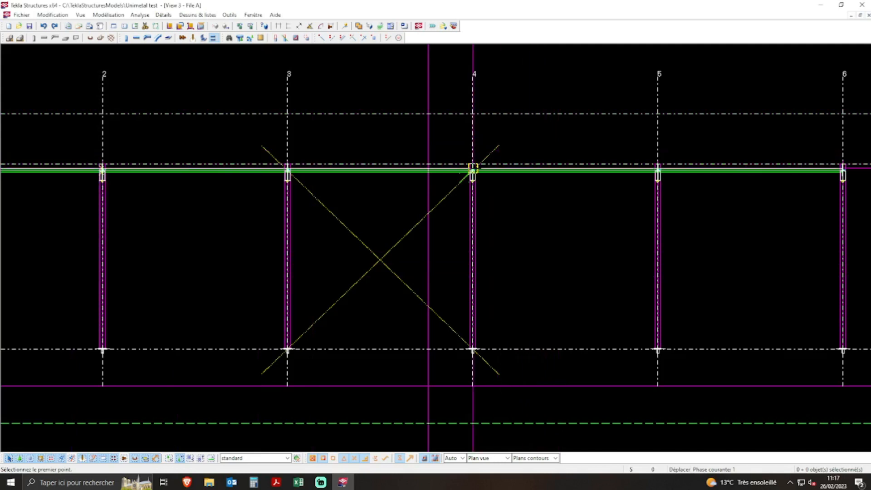
Place the double profile along the diagonal from the beam axis at the top of the grid 4 column to the grid 3 column base
scroll(473, 170, "up", 5)
scroll(474, 170, "up", 5)
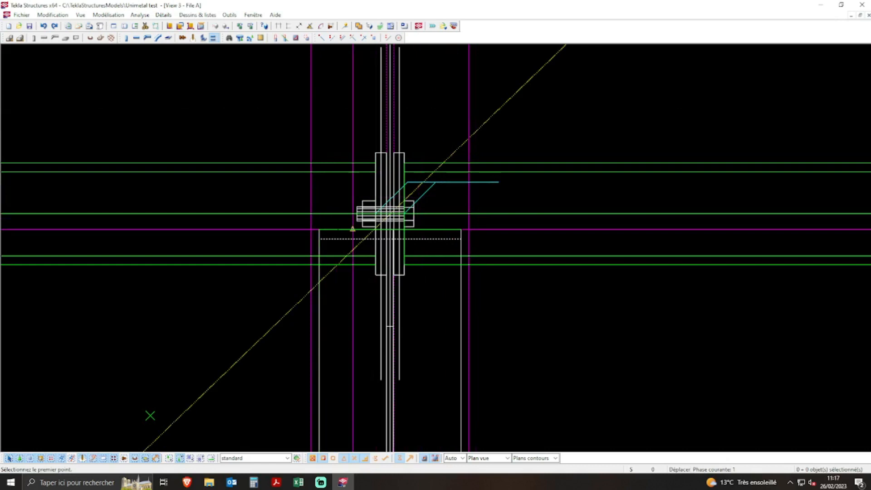
scroll(390, 209, "up", 3)
left_click(382, 199)
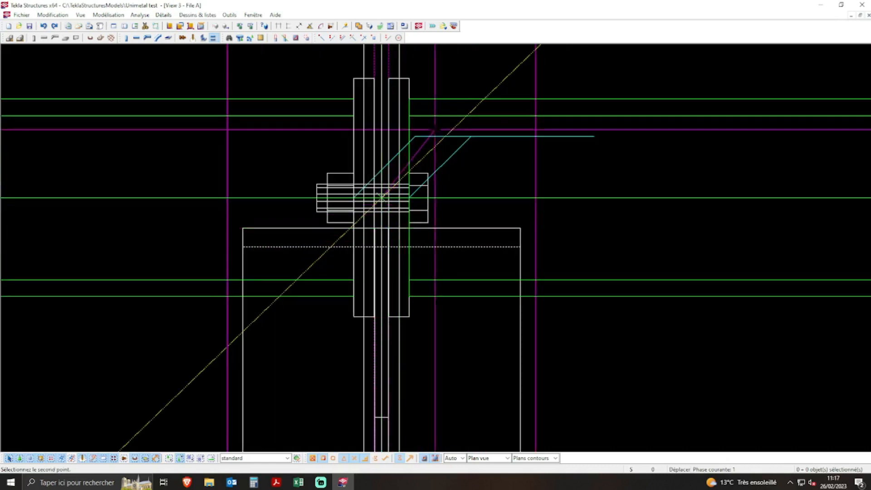
scroll(435, 131, "down", 4)
scroll(435, 131, "down", 6)
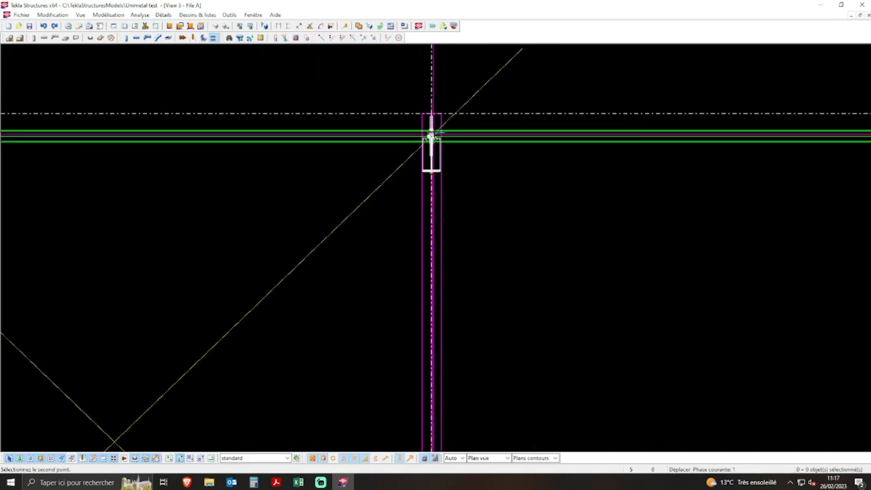
scroll(189, 369, "down", 4)
scroll(209, 351, "up", 7)
scroll(214, 352, "up", 10)
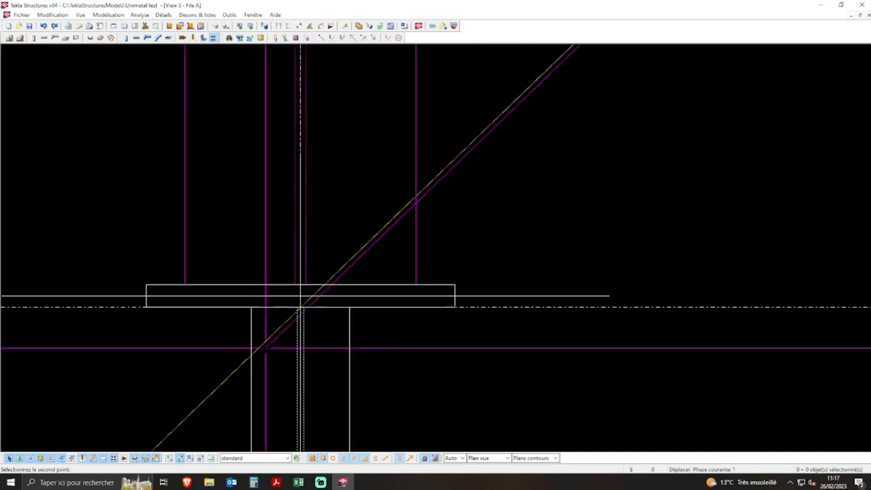
left_click(330, 244)
scroll(204, 362, "down", 2)
scroll(204, 362, "down", 8)
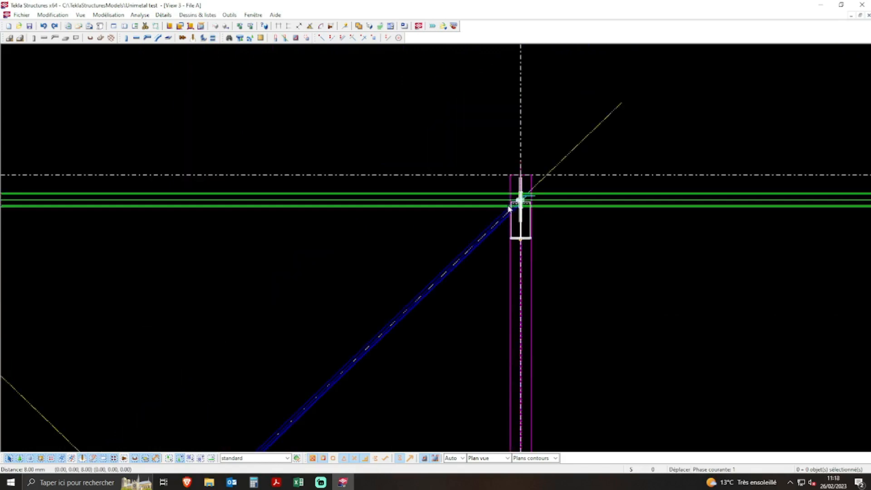
Create two points 10 mm below the beam's lower edge near grid 4 and draw a construction line through them
scroll(509, 207, "up", 5)
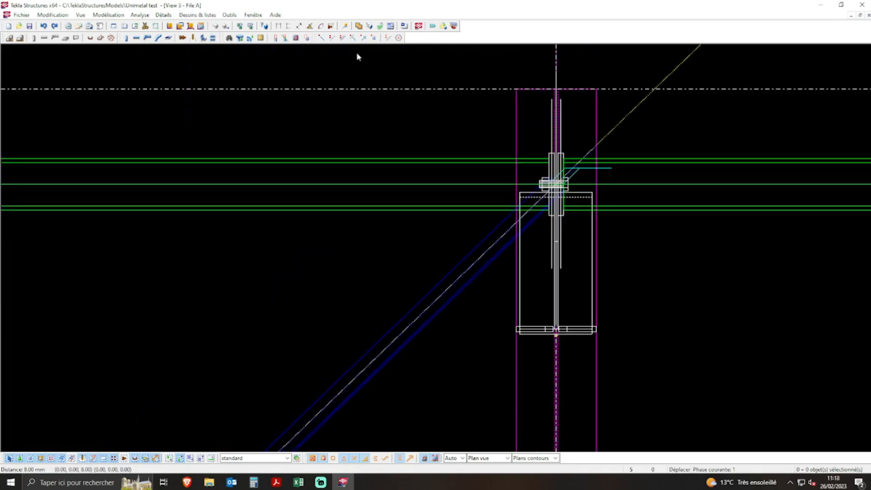
left_click(343, 38)
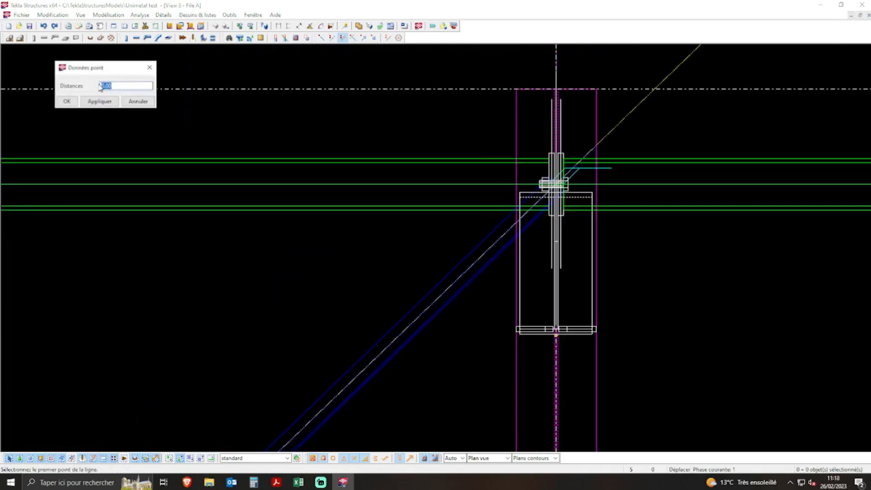
type("10.00")
left_click(101, 101)
left_click(64, 102)
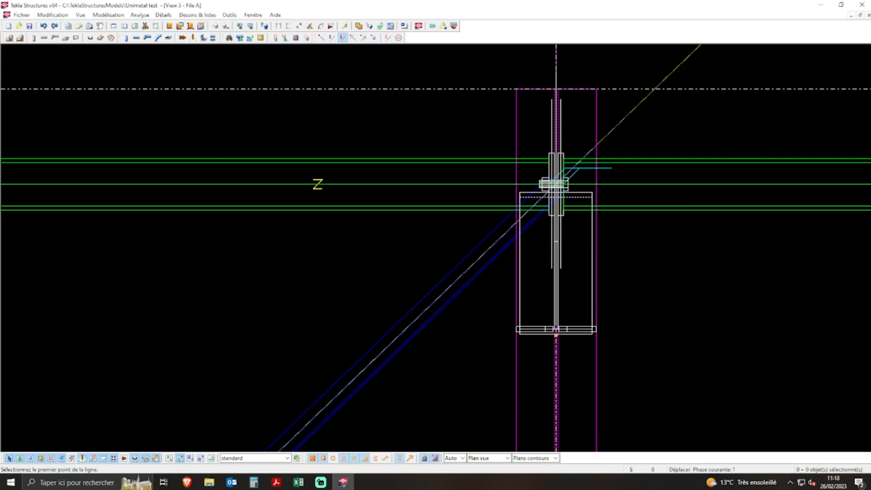
left_click(474, 211)
left_click(392, 209)
right_click(447, 133)
left_click(458, 137)
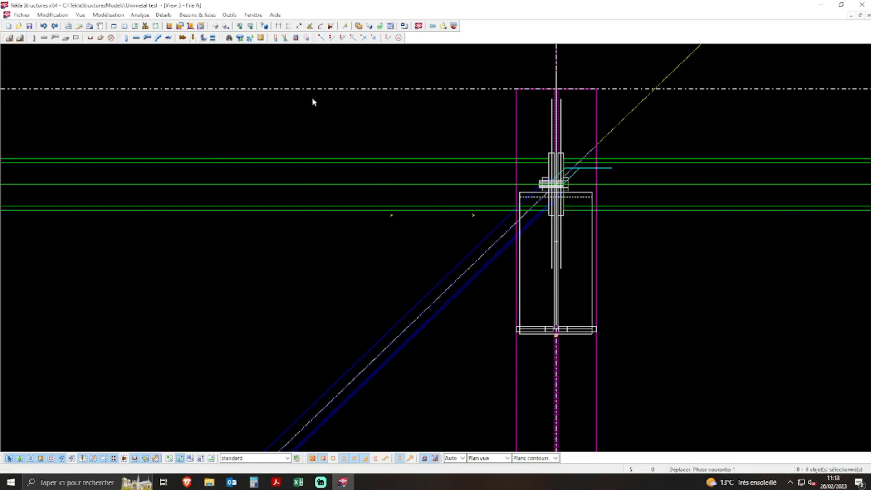
left_click(388, 38)
left_click(391, 216)
left_click(474, 215)
Split one angle of the brace where its upper edge meets the horizontal construction line and delete the cut-off upper piece
scroll(569, 224, "up", 3)
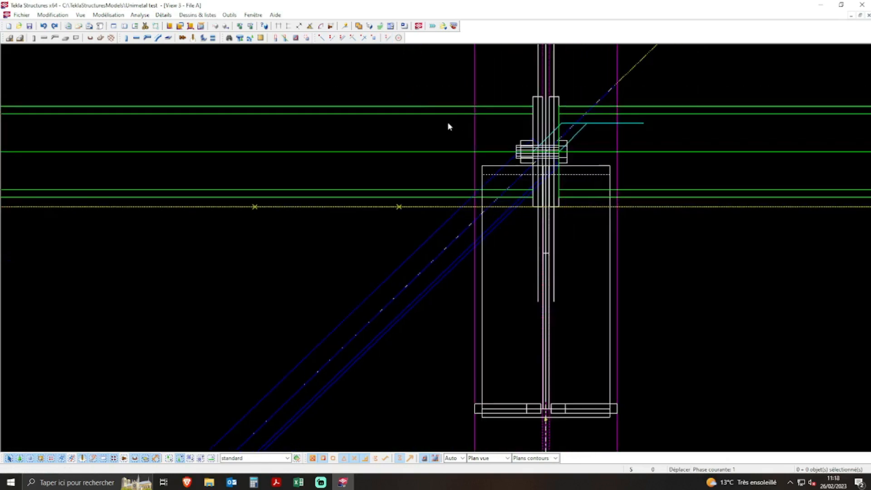
left_click(67, 16)
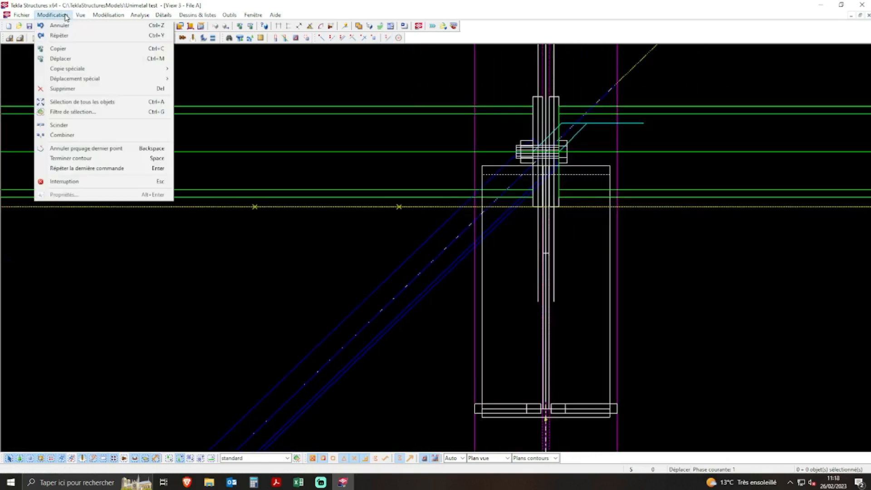
left_click(57, 125)
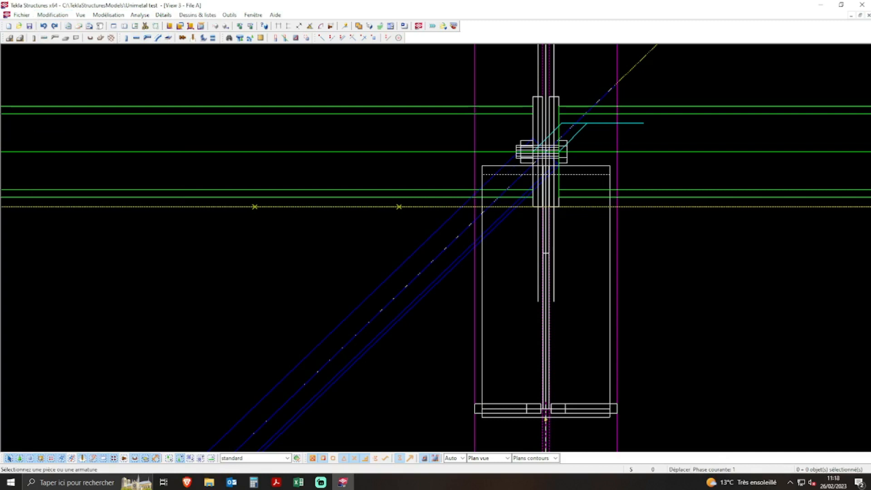
left_click(466, 227)
scroll(481, 195, "up", 3)
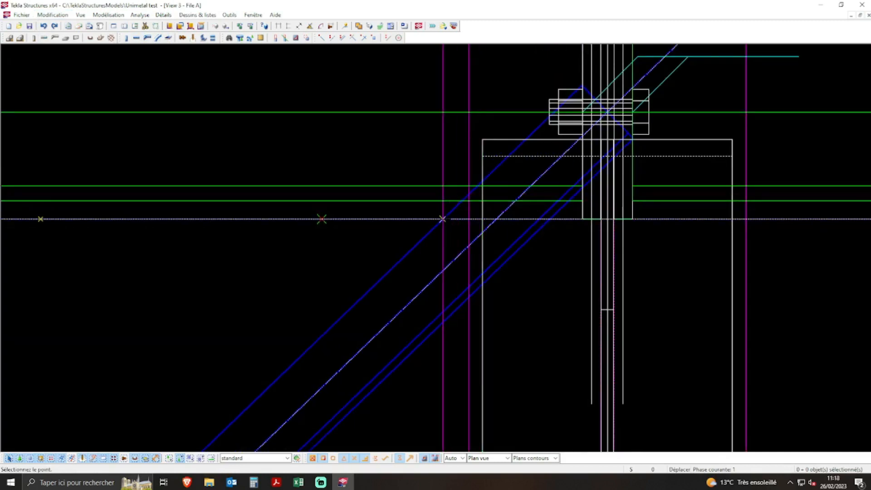
left_click(442, 219)
left_click(442, 219)
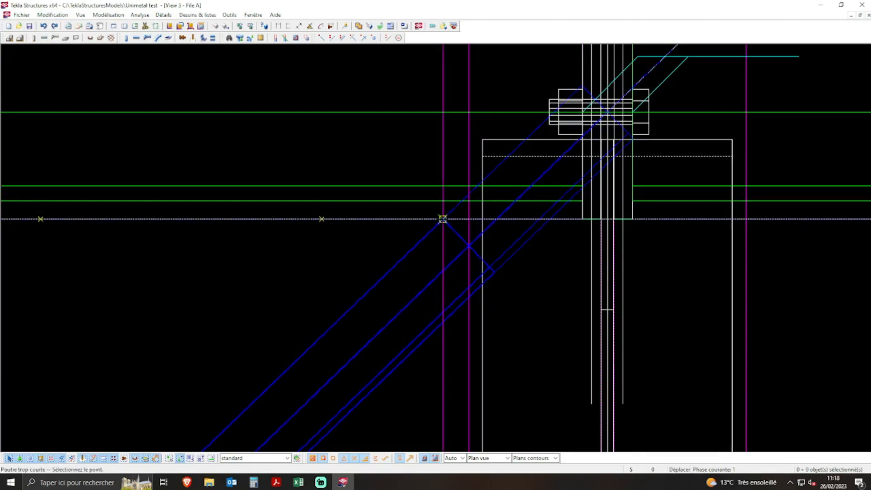
right_click(424, 213)
left_click(458, 214)
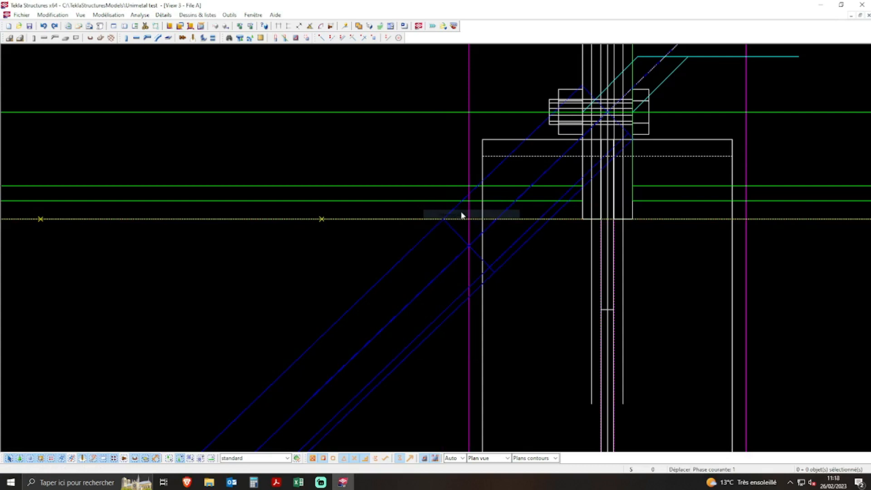
left_click(444, 266)
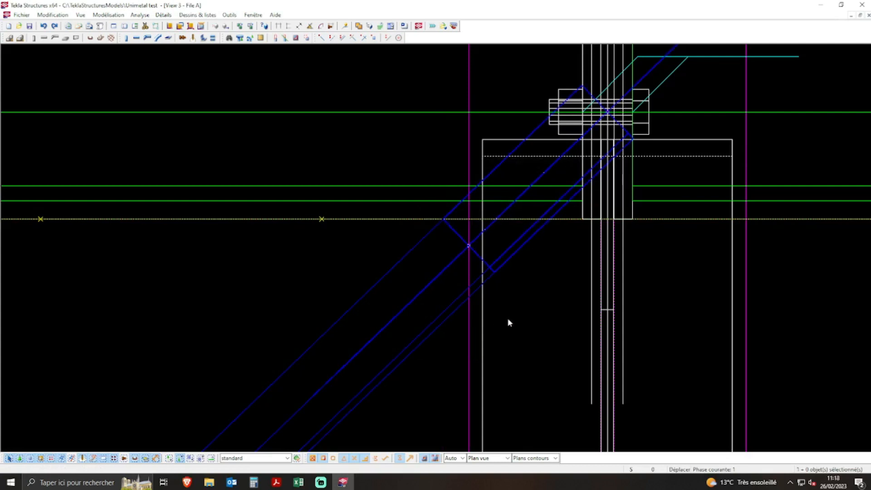
left_click(508, 322)
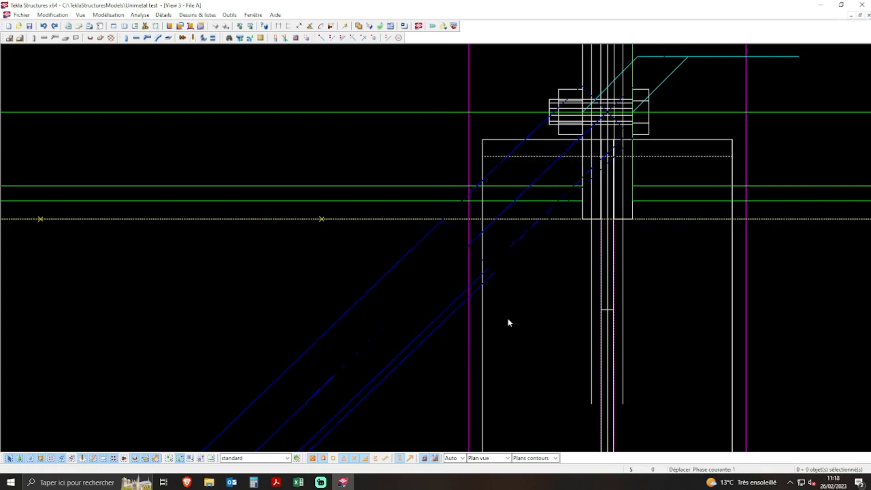
Split the brace's second angle at the same edge point and delete its cut-off piece near the grid 4 column
scroll(447, 231, "up", 3)
left_click(52, 15)
left_click(58, 125)
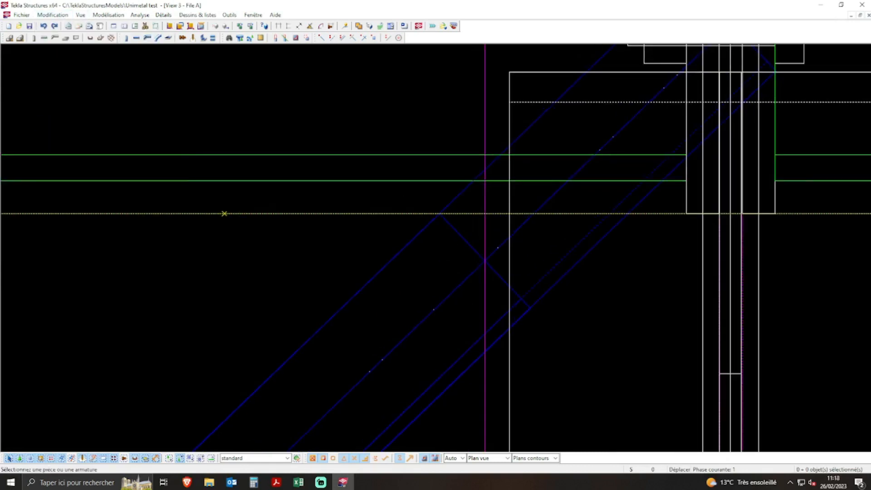
left_click(450, 203)
left_click(439, 213)
right_click(425, 122)
left_click(436, 128)
left_click(453, 198)
left_click(402, 194)
Create points along the brace axis from its cut upper end at distances 20 2*40 20
scroll(411, 251, "down", 2)
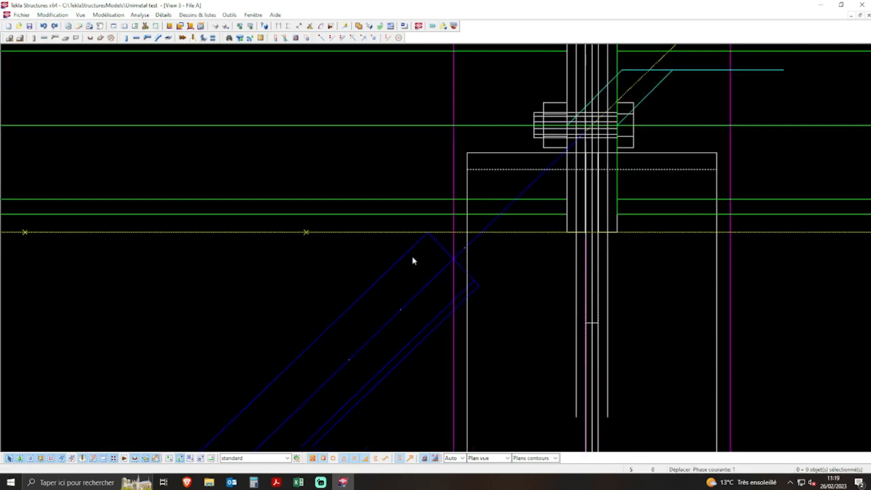
scroll(412, 257, "down", 2)
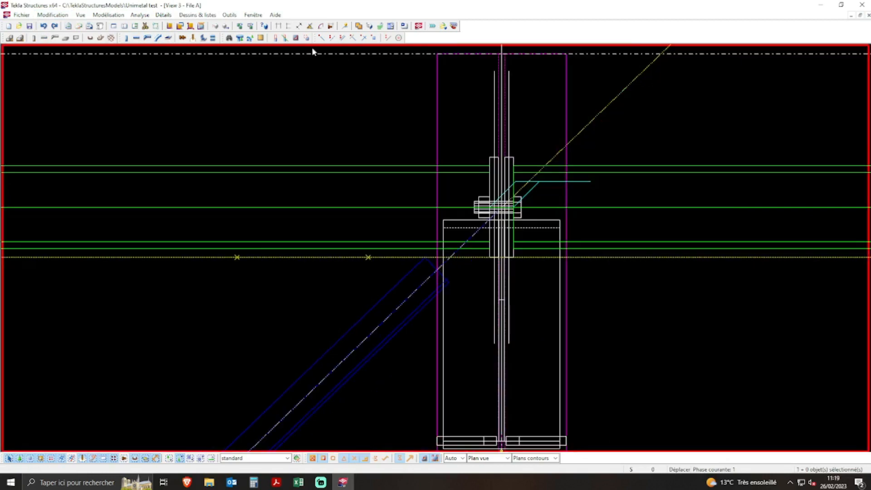
left_click(321, 38)
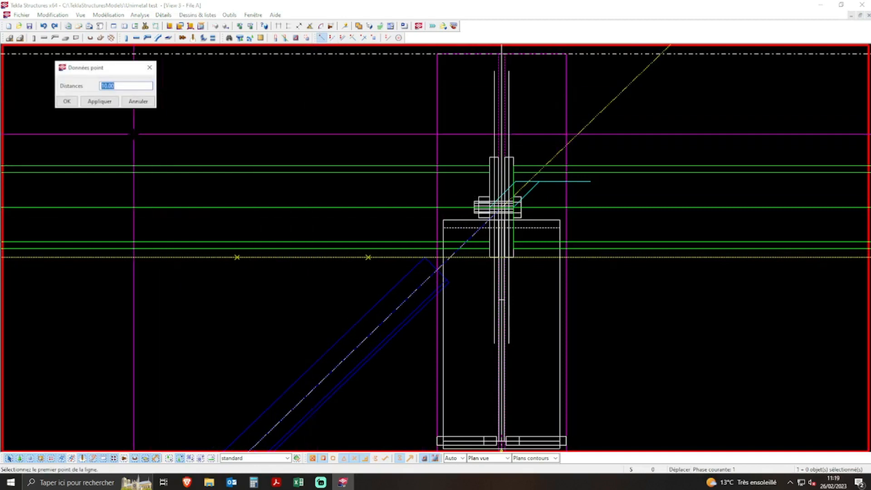
type("20.00")
type(" 2*40.00")
type(" 20")
key("Return")
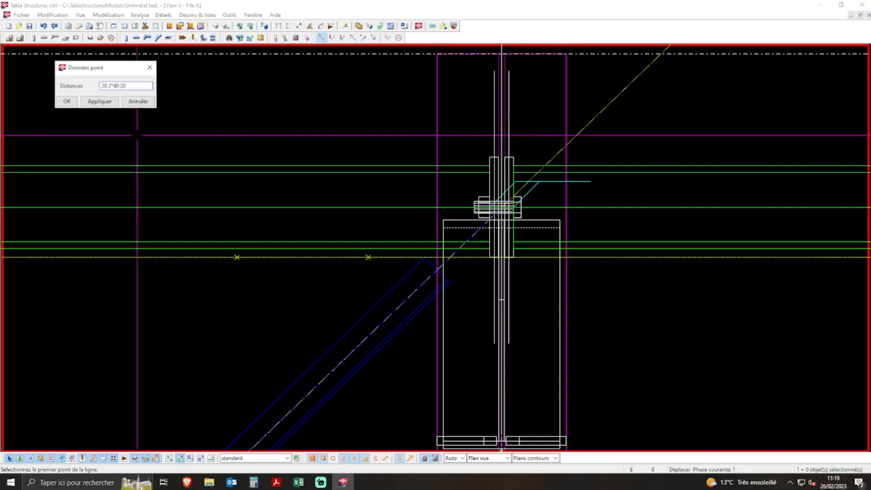
left_click(67, 102)
scroll(497, 277, "up", 2)
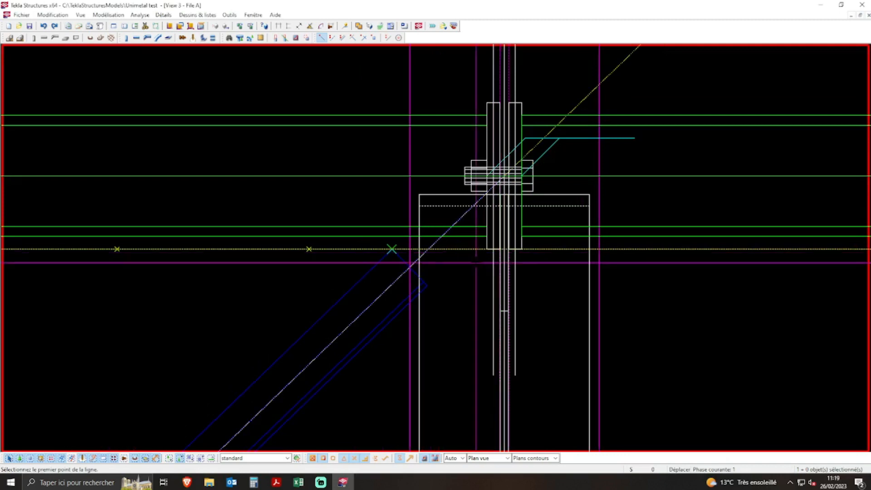
scroll(475, 262, "up", 2)
left_click(428, 214)
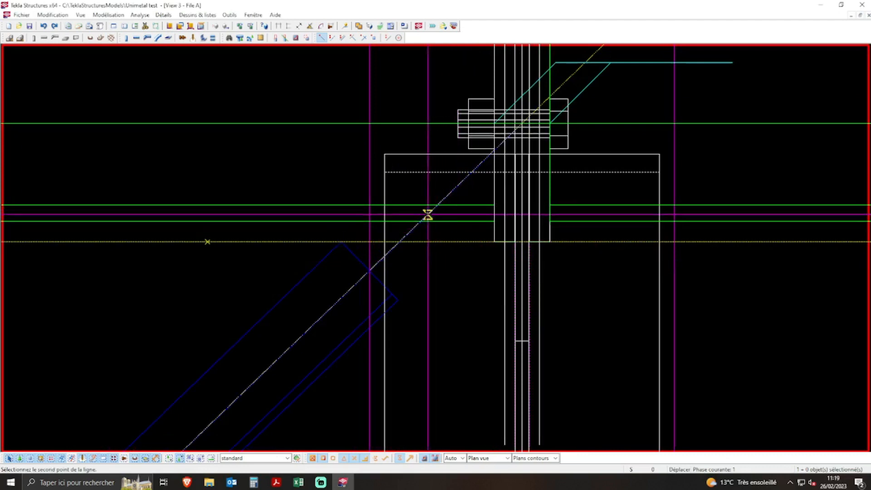
left_click(370, 270)
scroll(445, 256, "down", 3)
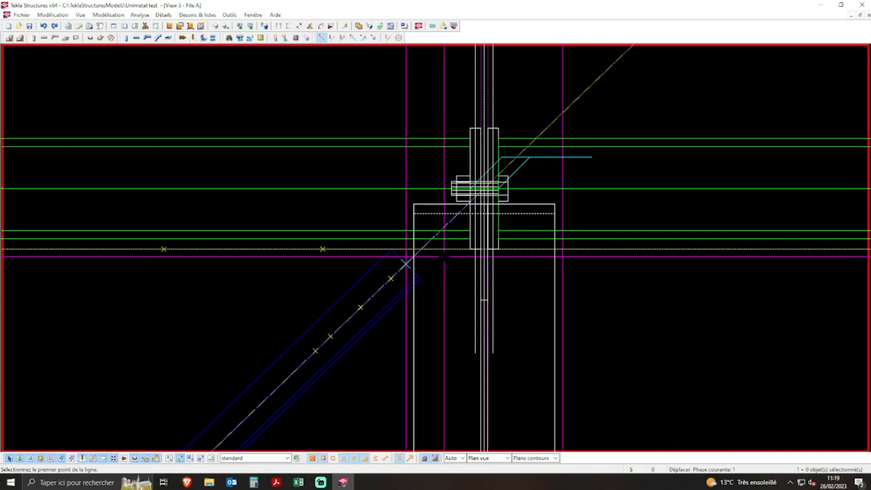
key("Escape")
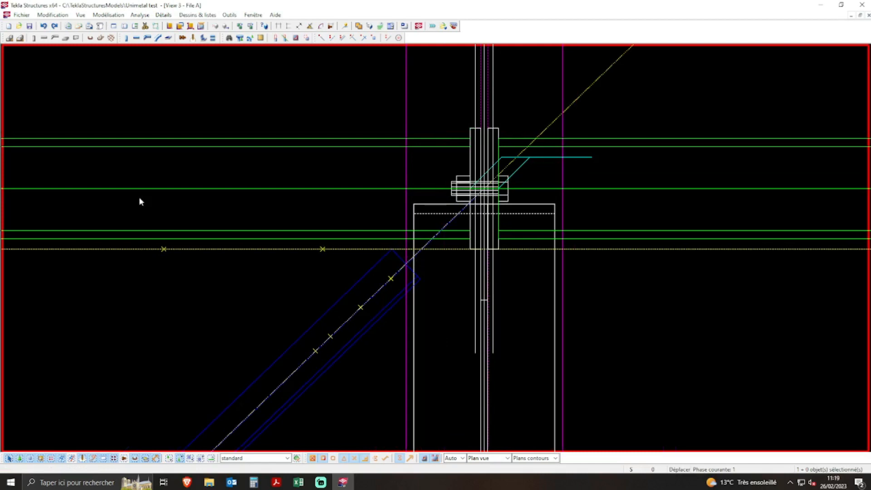
Draw a construction line perpendicular to the brace axis through the lowest of the spaced points
left_click(388, 38)
left_click(315, 351)
left_click(302, 337)
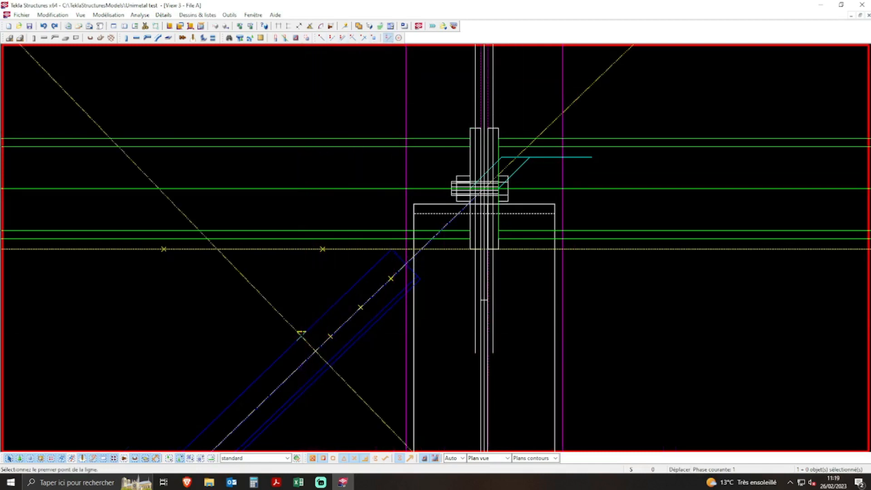
Draw a vertical construction line from the brace's upper edge to the beam's lower flange and another along the brace's lower edge
left_click(302, 337)
left_click(301, 238)
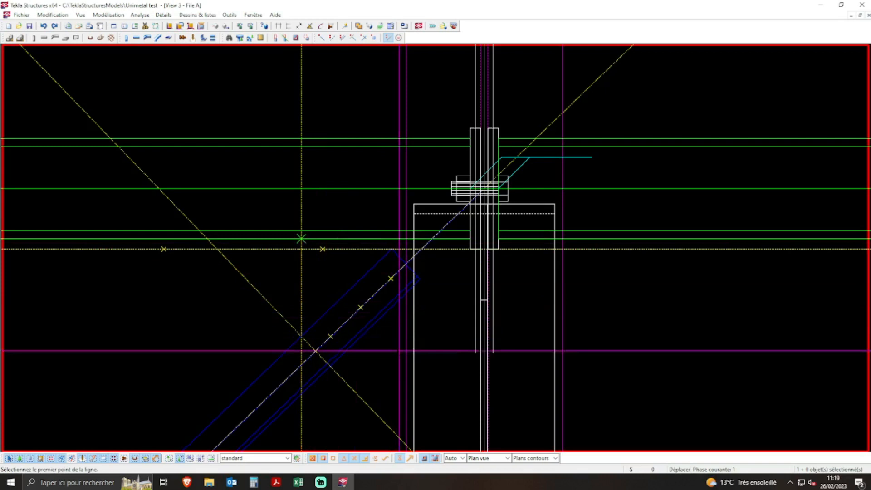
left_click(331, 365)
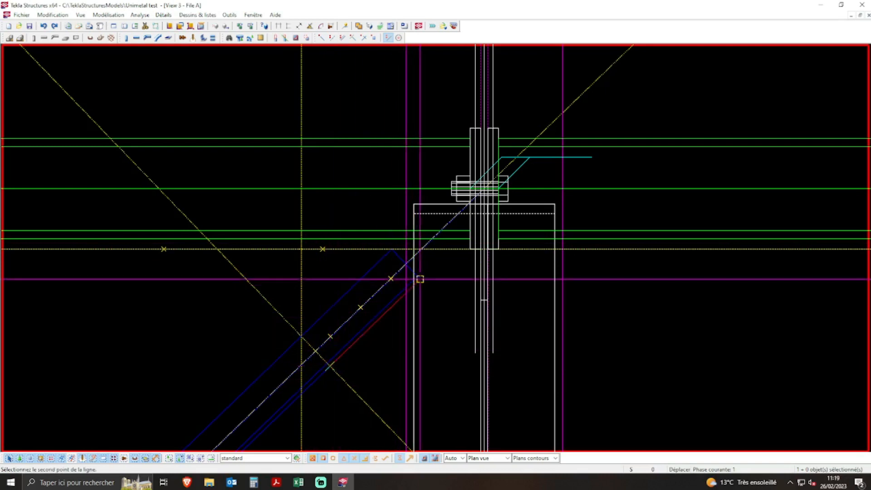
left_click(421, 279)
Copy the vertical construction line beside the brace's upper edge linearly by 140 mm in X toward the grid 4 column
scroll(453, 224, "up", 2)
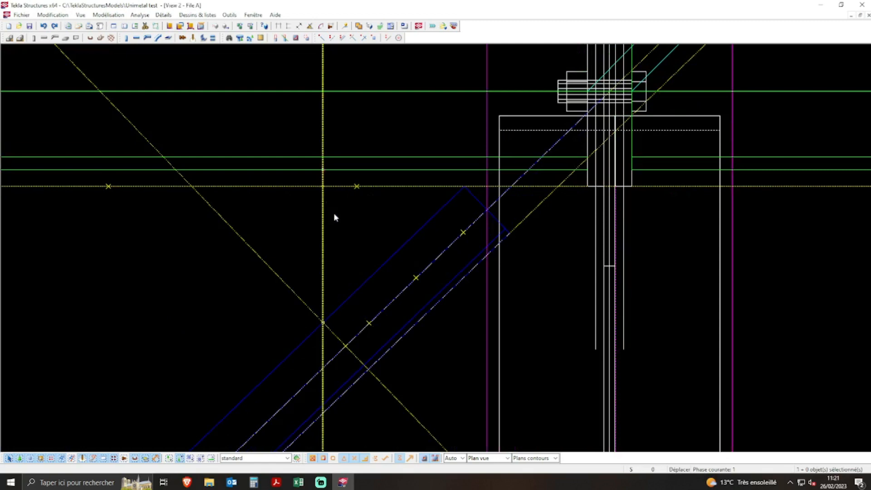
right_click(334, 213)
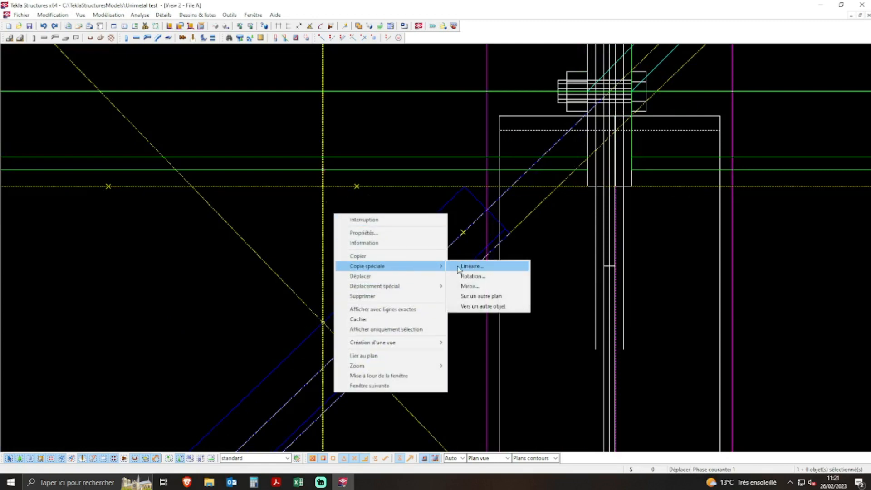
left_click(458, 267)
left_click(391, 187)
left_click(413, 187)
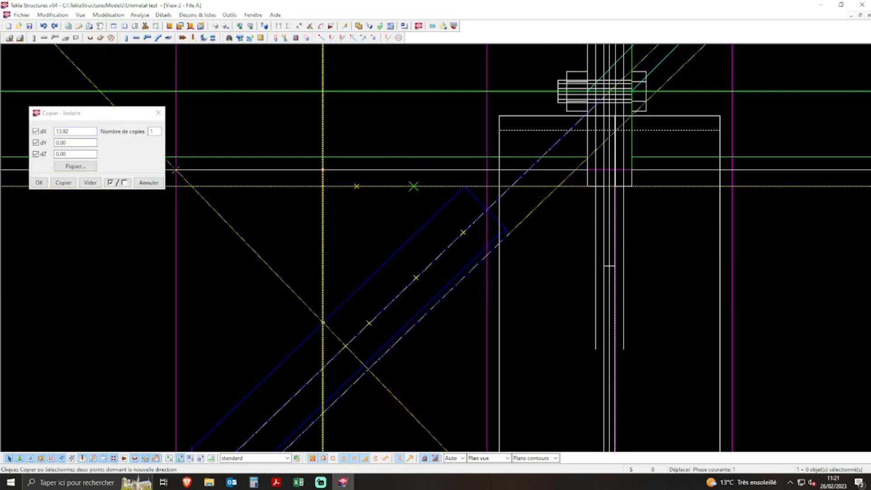
double_click(64, 131)
type("140")
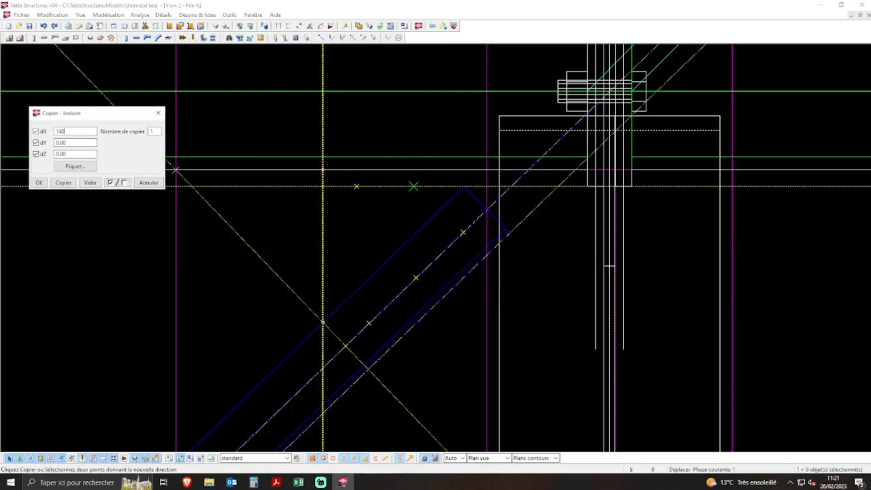
left_click(63, 183)
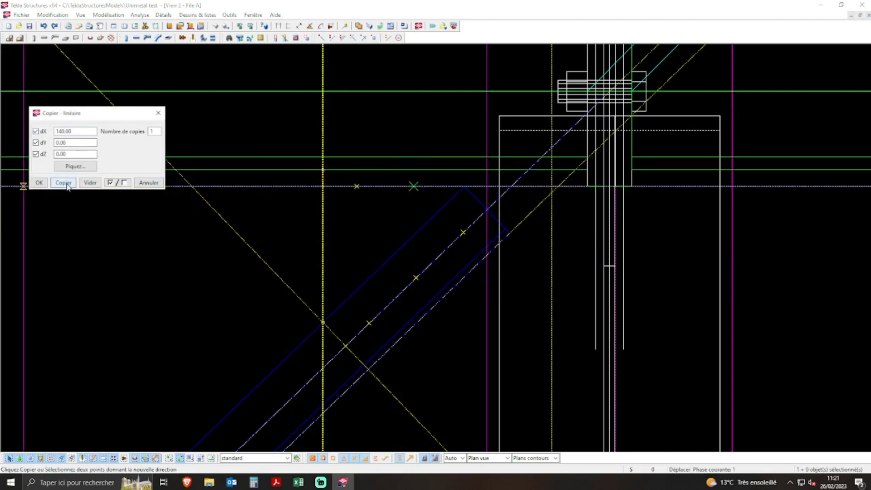
left_click(149, 182)
right_click(209, 119)
left_click(236, 128)
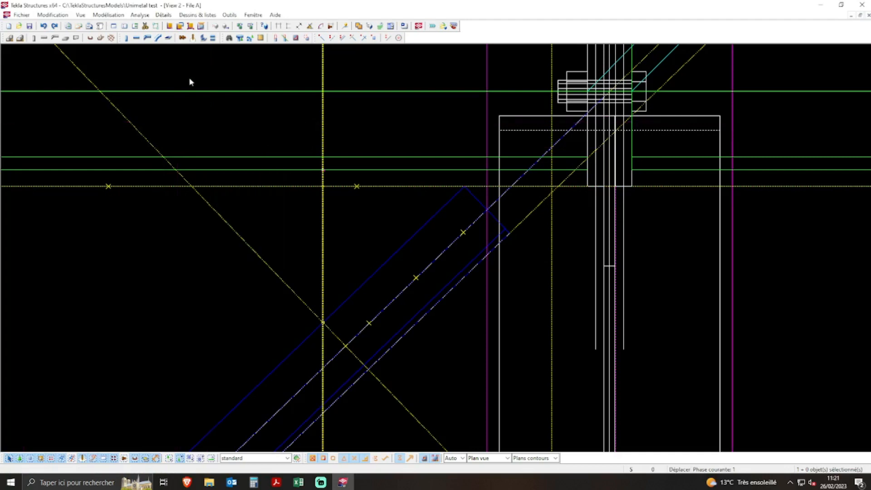
Set the contour plate properties to part start number 1001, no assembly prefix and profile PL8
double_click(168, 38)
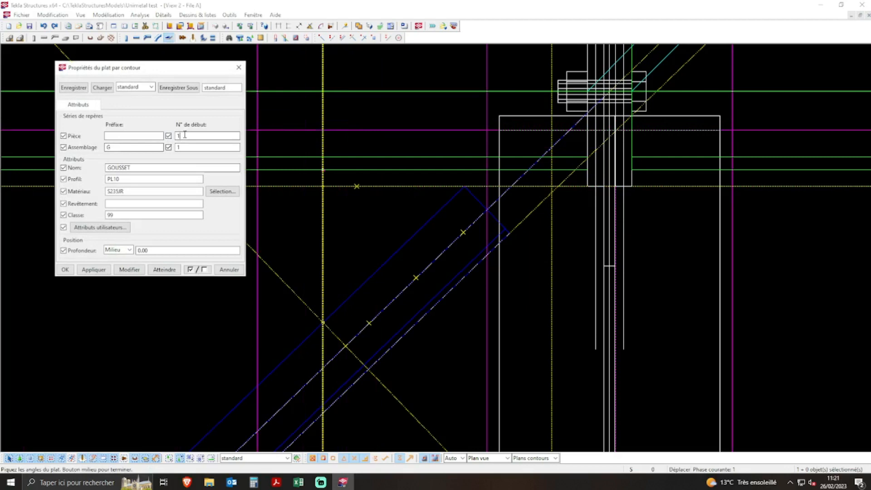
type("001")
left_click_drag(116, 147, 101, 149)
key("BackSpace")
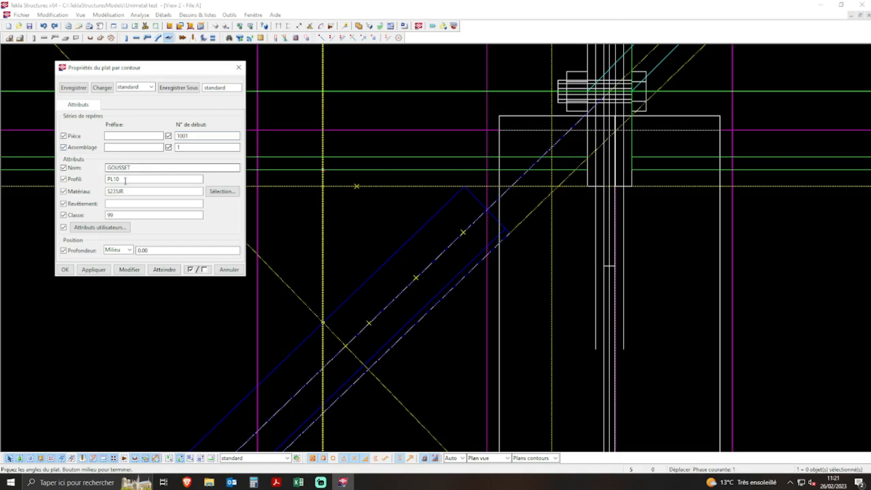
left_click_drag(121, 179, 115, 179)
type("8")
left_click(65, 270)
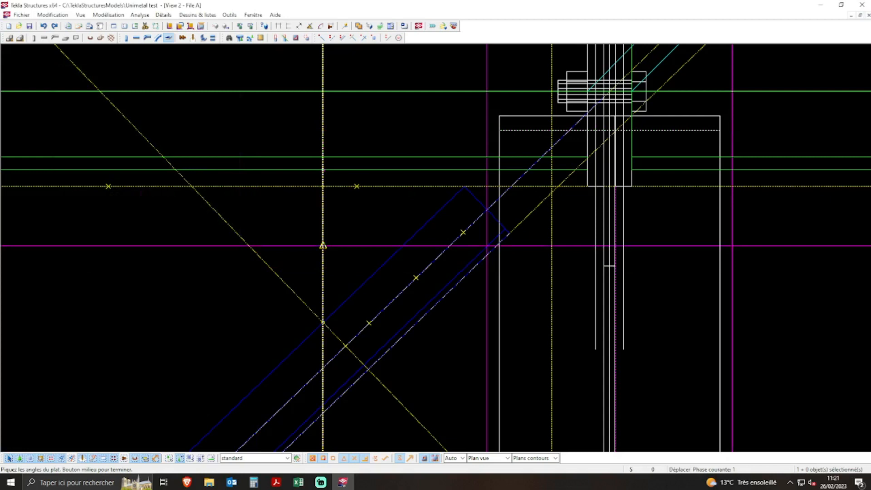
Model the gusset plate between the beam's lower flange, both vertical construction lines, the brace's lower edge and the perpendicular line, and weld it to the beam
left_click(323, 169)
scroll(616, 194, "up", 1)
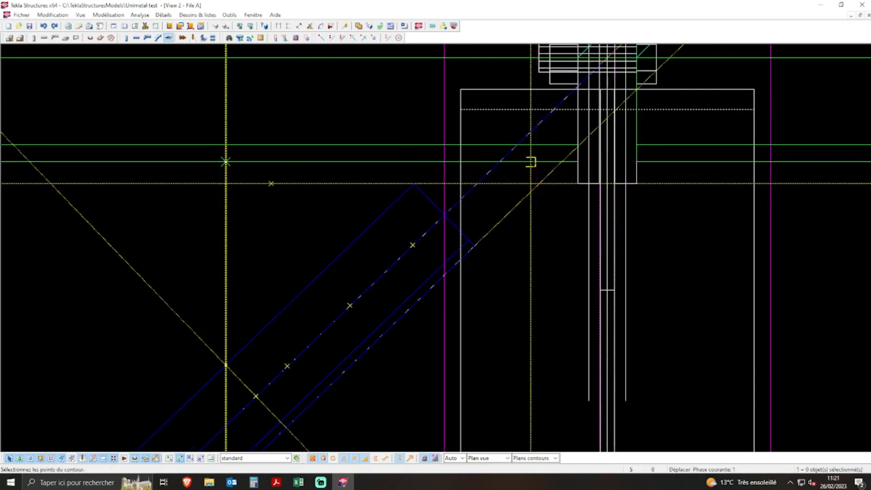
left_click(531, 191)
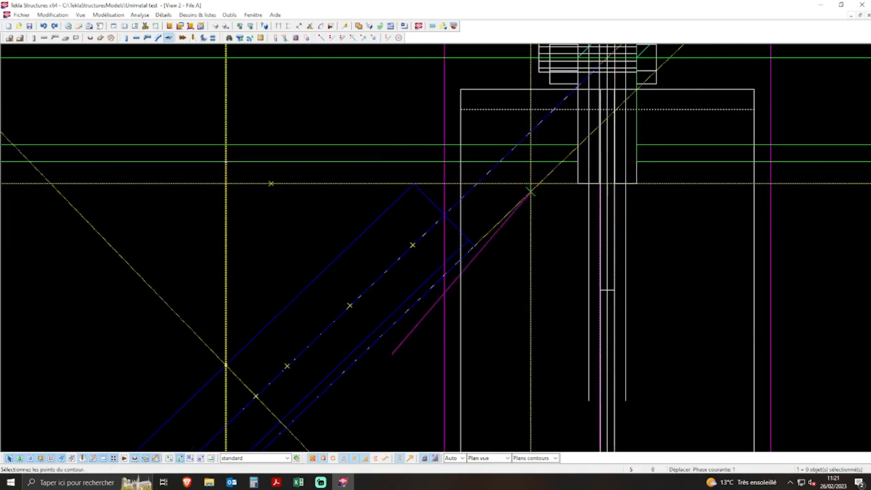
left_click(287, 427)
left_click(226, 366)
left_click(226, 162)
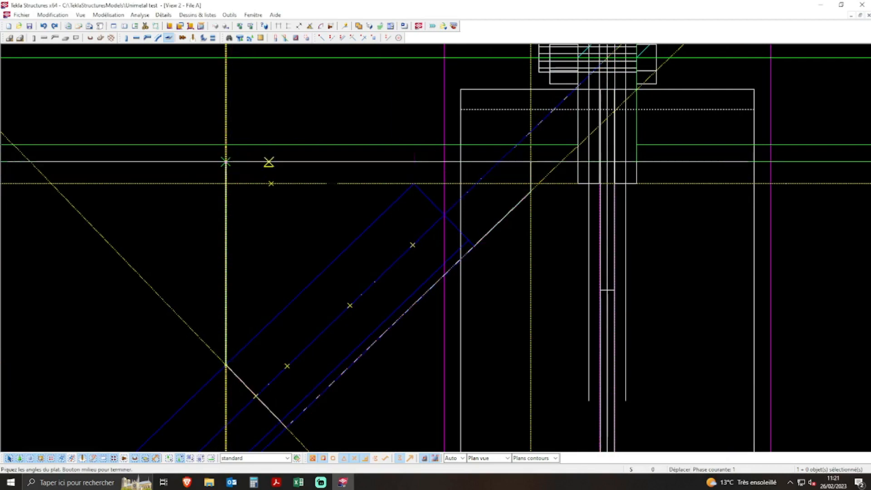
left_click(531, 161)
middle_click(539, 220)
scroll(539, 219, "down", 2)
key("Escape")
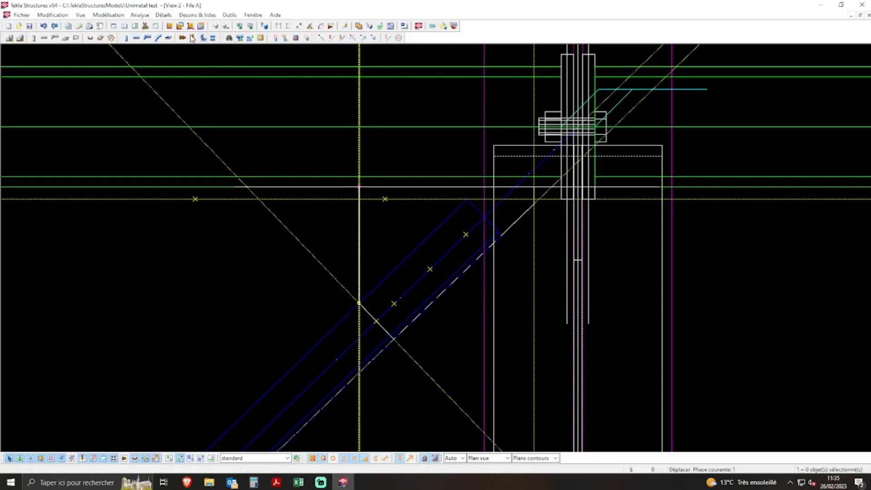
left_click(193, 38)
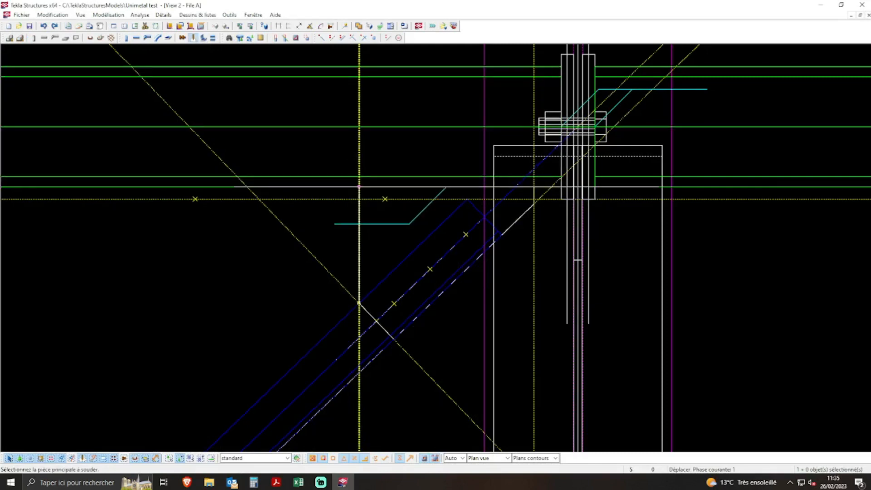
scroll(509, 237, "down", 2)
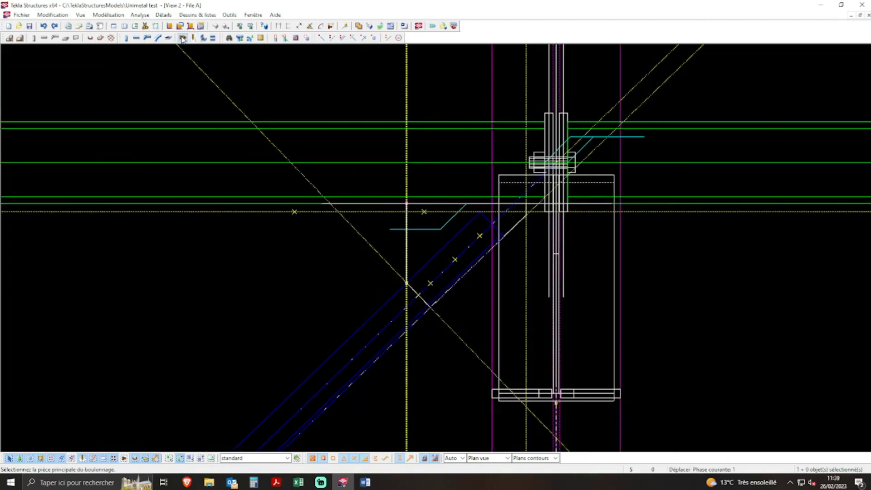
Configure the bolts with diameter 12, X spacing 2*40, Y spacing 0 and an origin Dx offset of 0
double_click(183, 38)
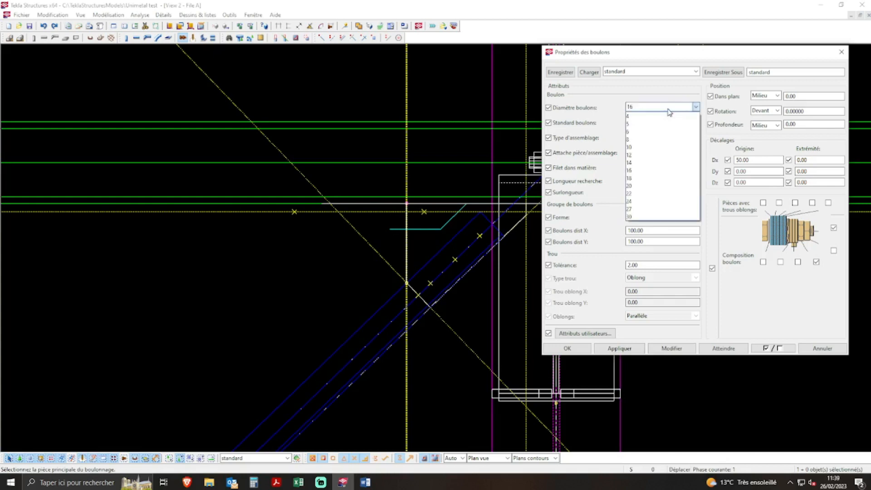
left_click(662, 154)
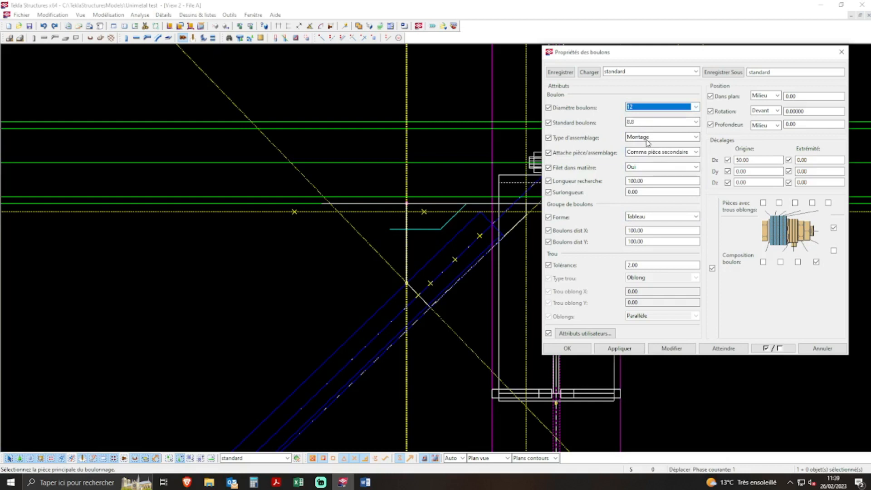
left_click_drag(648, 231, 627, 230)
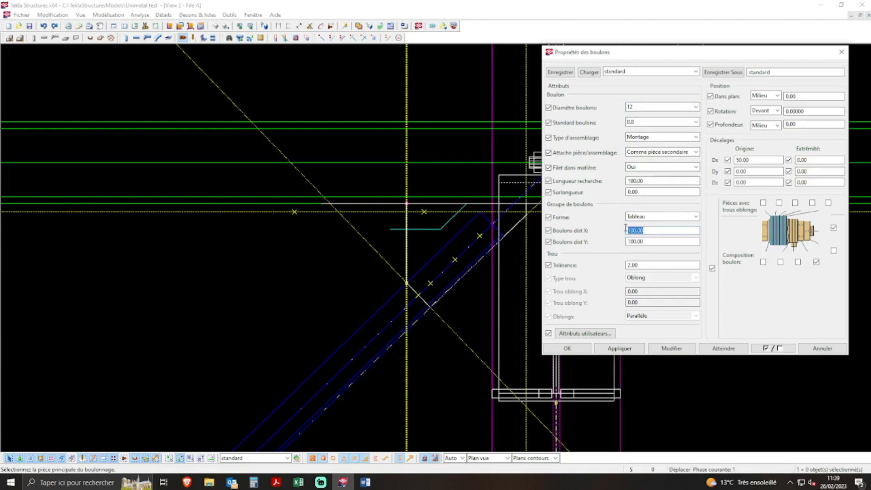
type("2*40")
left_click_drag(648, 241, 614, 244)
type("0")
left_click_drag(759, 160, 733, 159)
type("0")
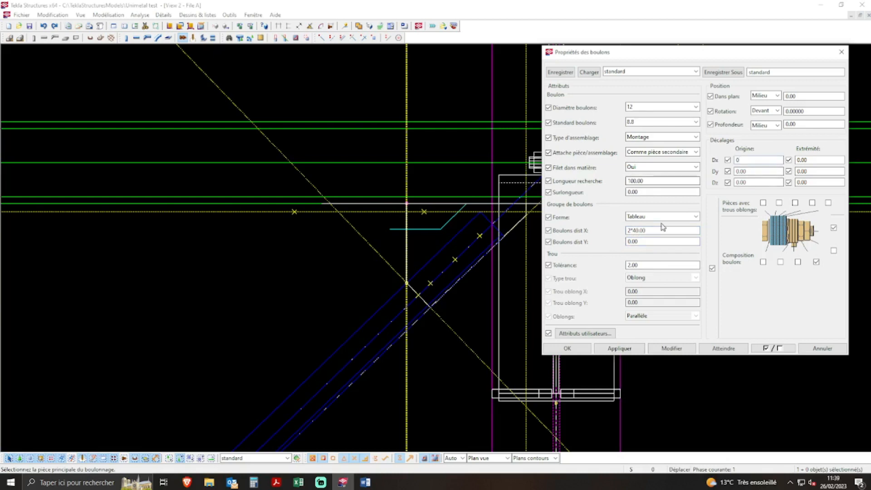
left_click(620, 349)
left_click(567, 348)
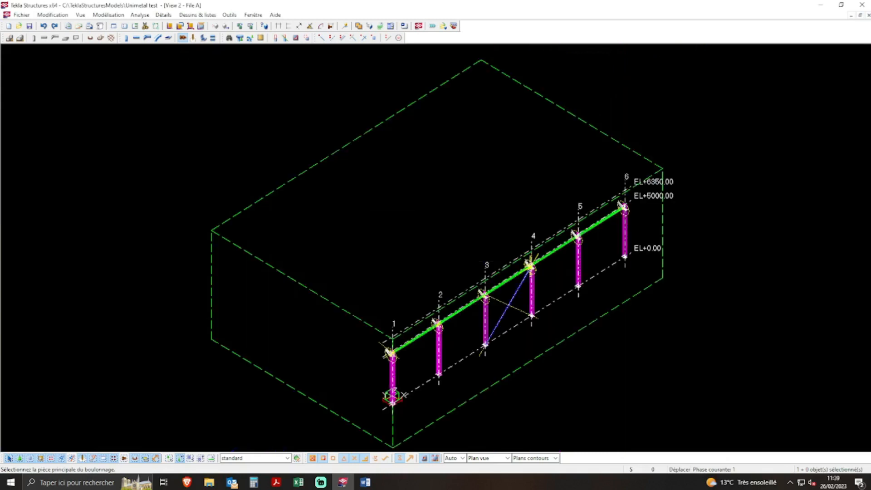
Bolt both brace angles to the gusset plate, placing the bolt group from the lowest bolt point up along the brace axis
scroll(529, 266, "up", 10)
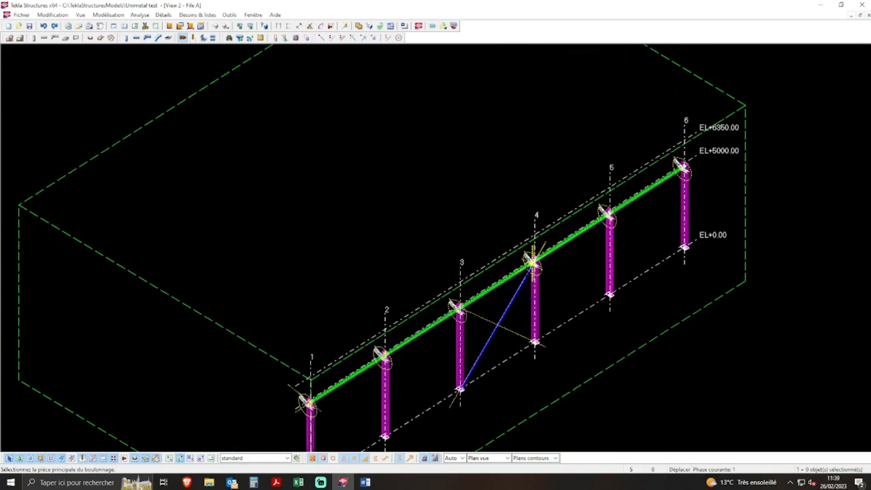
scroll(567, 218, "up", 5)
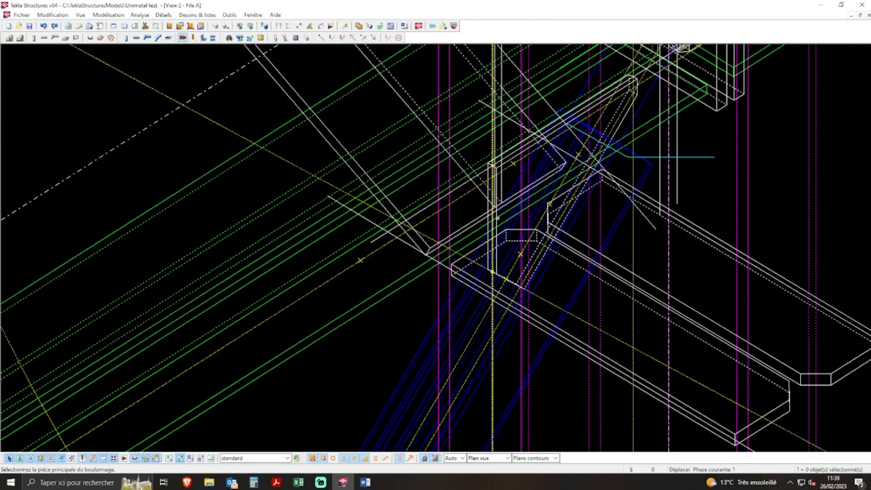
left_click(619, 221)
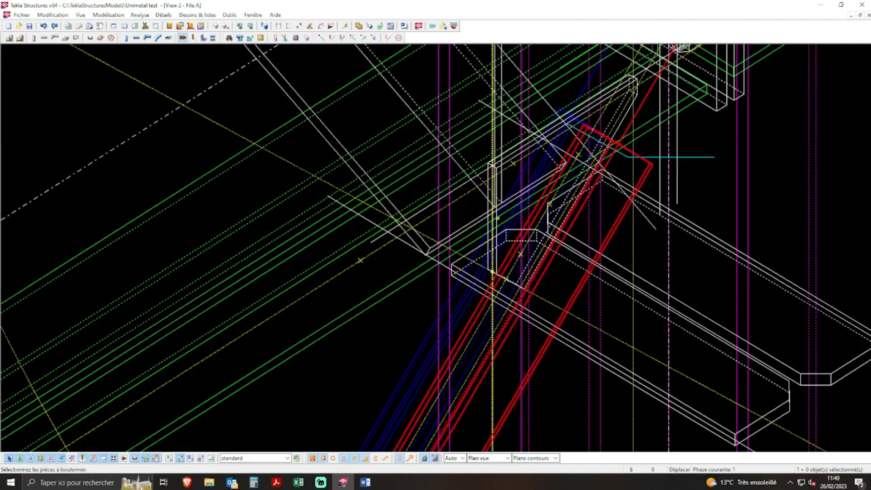
left_click(479, 272)
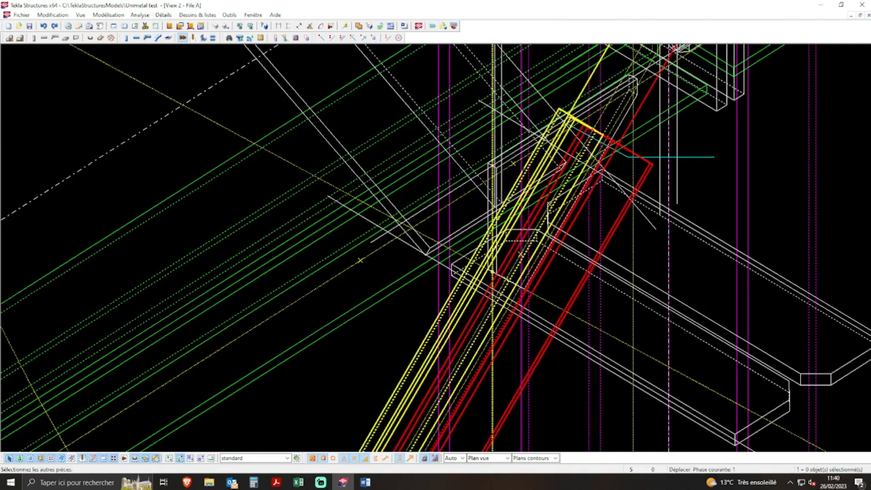
scroll(501, 169, "up", 3)
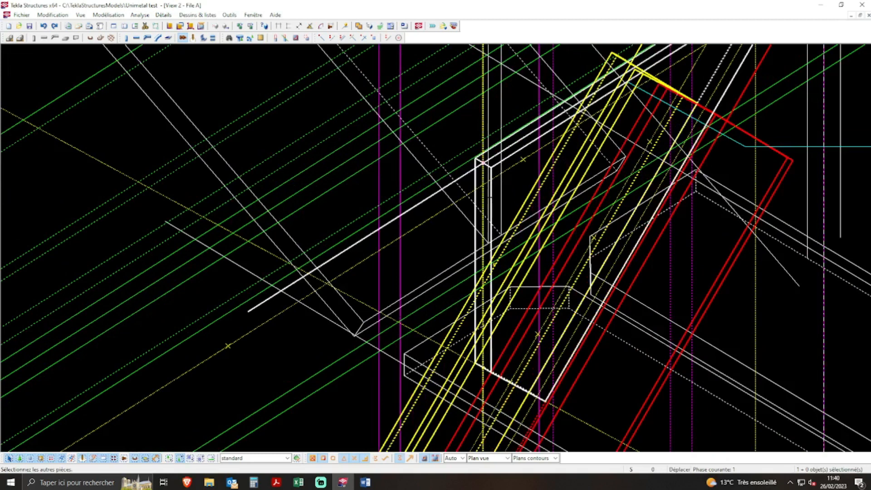
middle_click(193, 238)
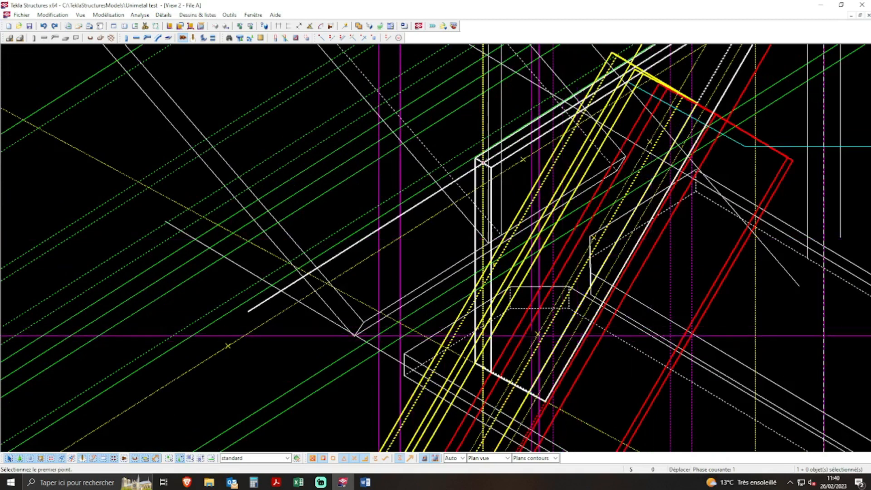
left_click(539, 335)
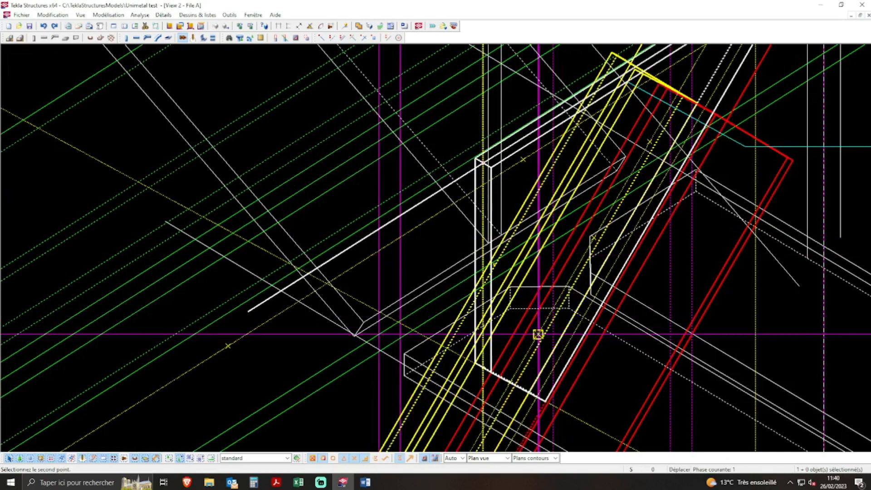
scroll(521, 333, "down", 2)
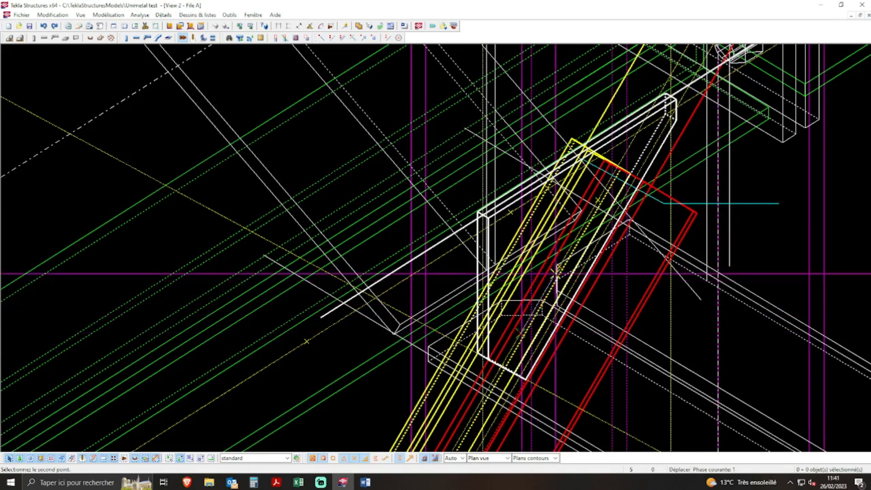
left_click(559, 267)
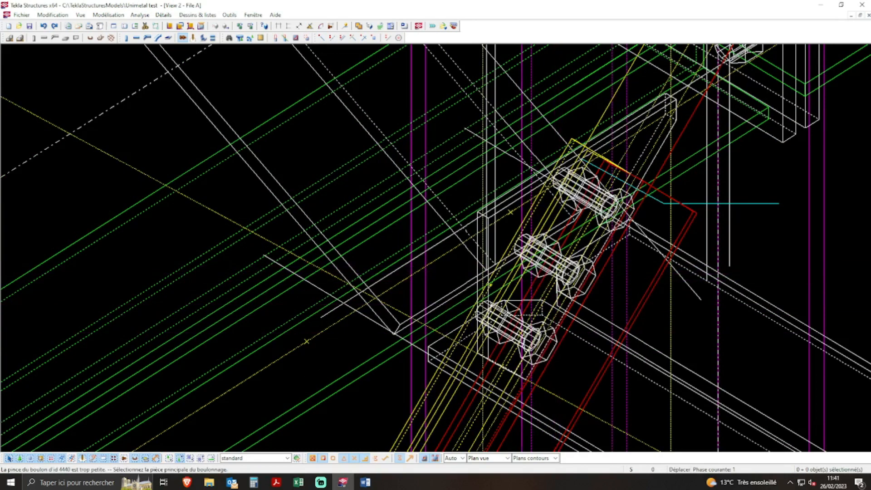
Add parallel points offset 10 mm above the base plate's top edge, on the brace side of the grid 3 column
key("ctrl+p")
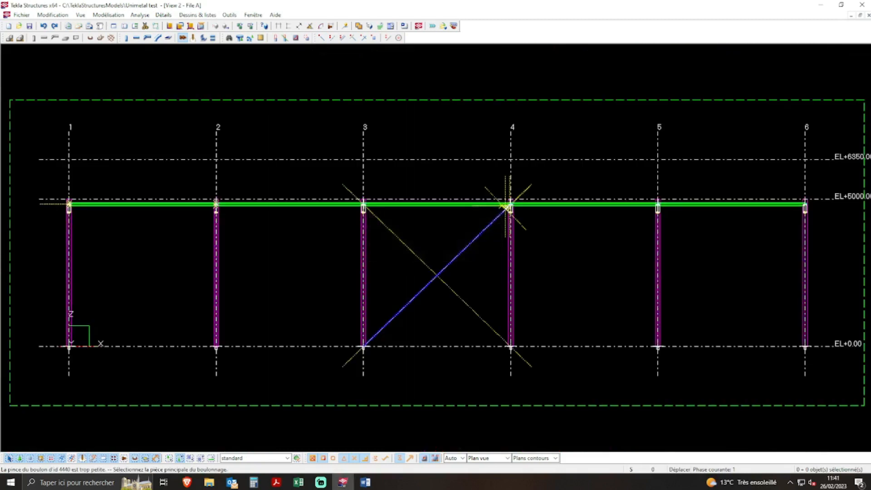
scroll(505, 206, "up", 8)
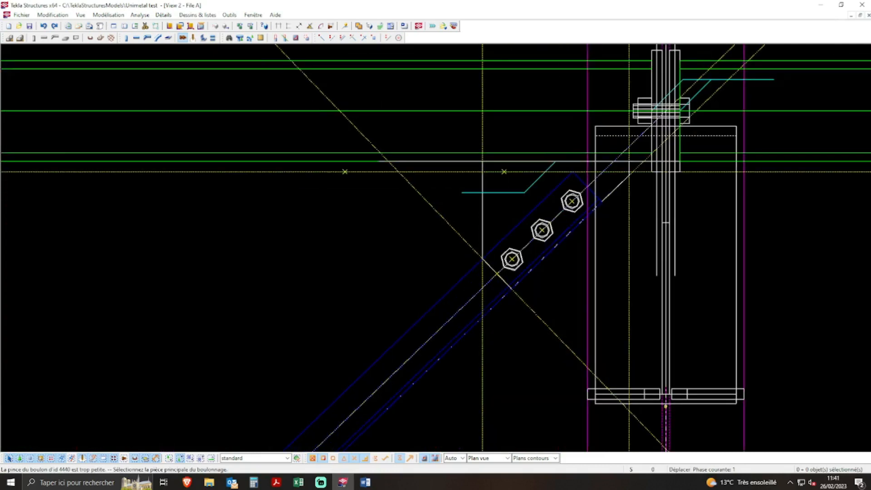
scroll(568, 163, "down", 6)
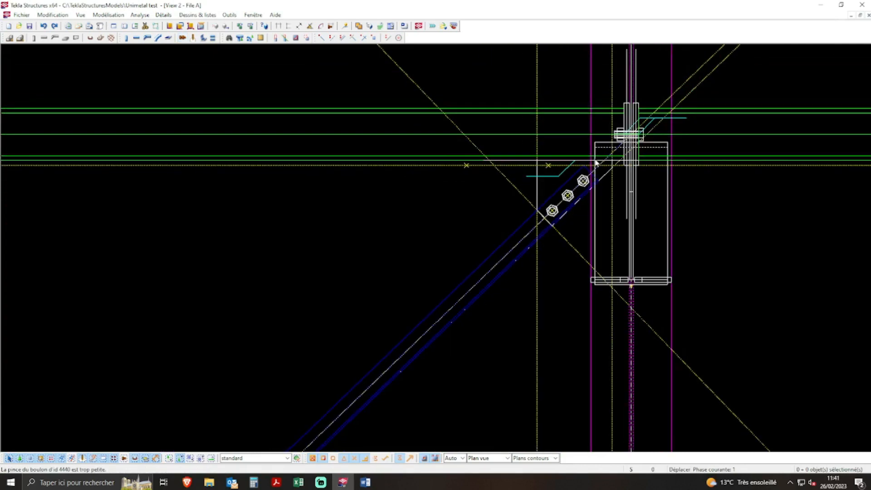
scroll(538, 166, "down", 6)
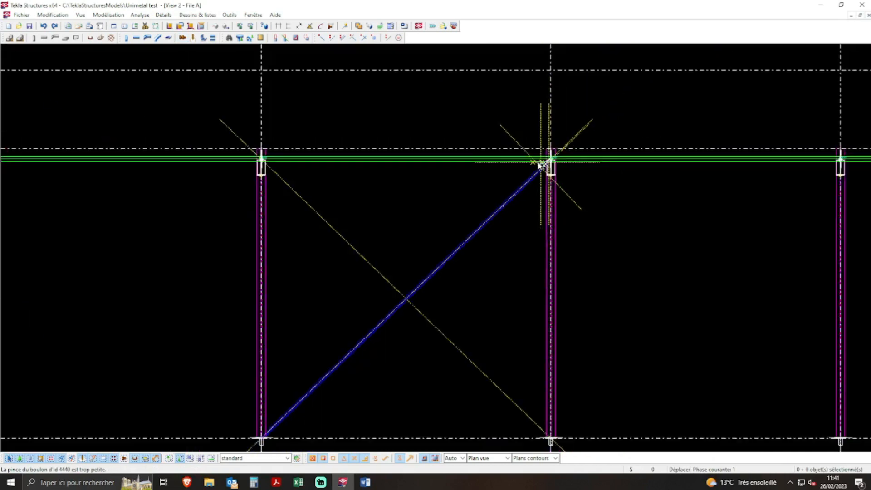
scroll(405, 299, "up", 4)
scroll(401, 308, "up", 5)
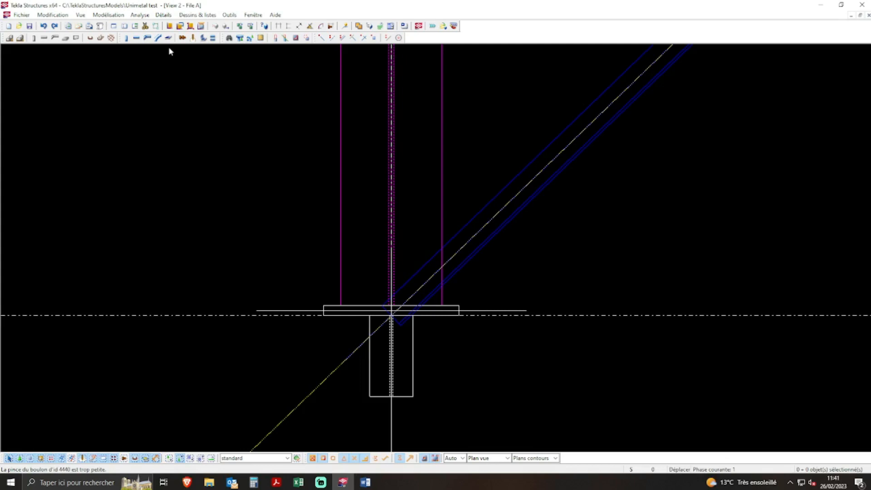
left_click(343, 39)
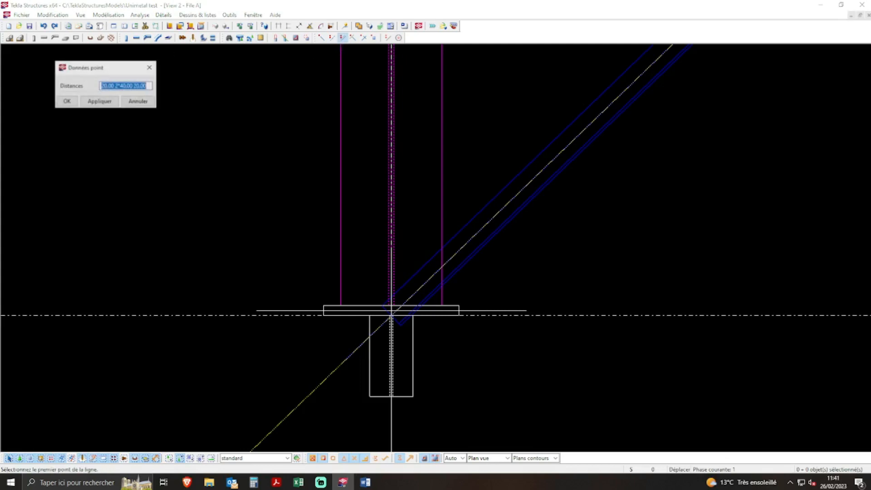
type("10")
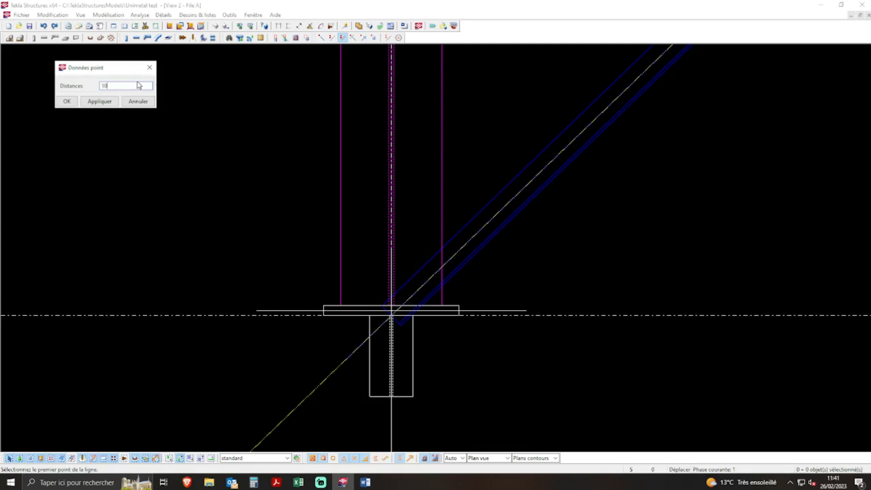
left_click(101, 102)
left_click(67, 102)
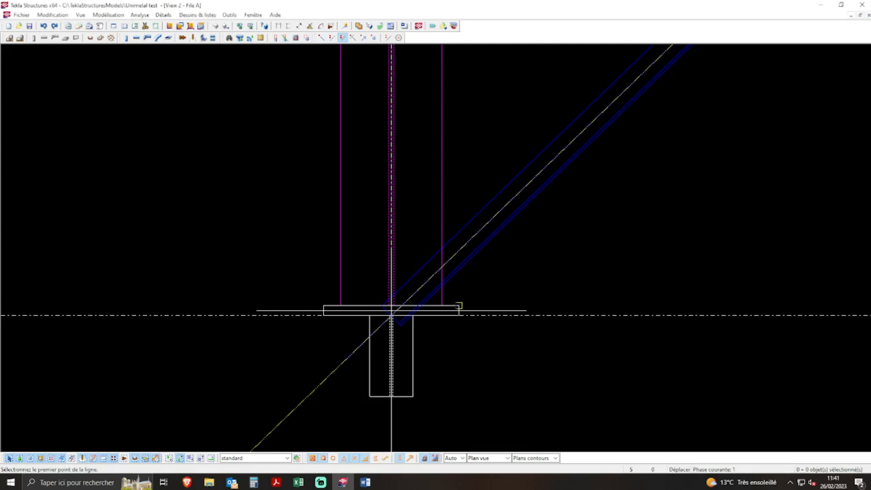
scroll(431, 304, "up", 4)
left_click(424, 302)
left_click(481, 303)
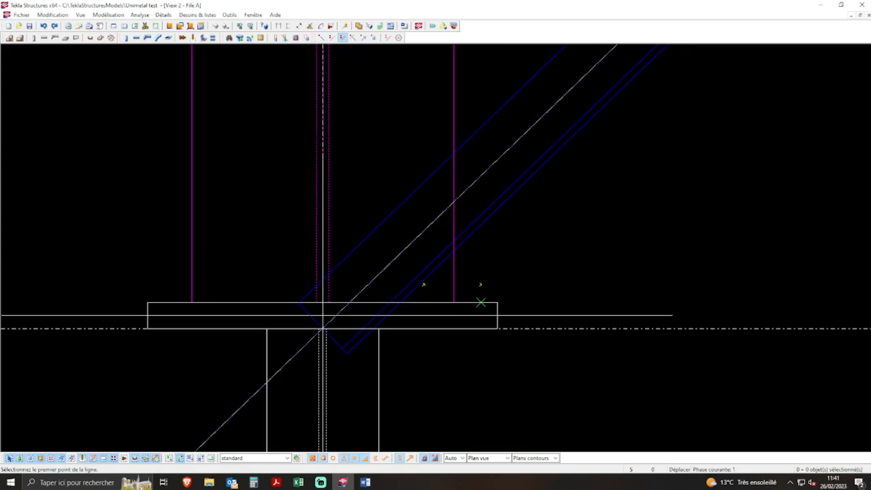
Add two parallel points offset 10 mm outside the outer face of the grid 3 column flange facing the brace
left_click(328, 116)
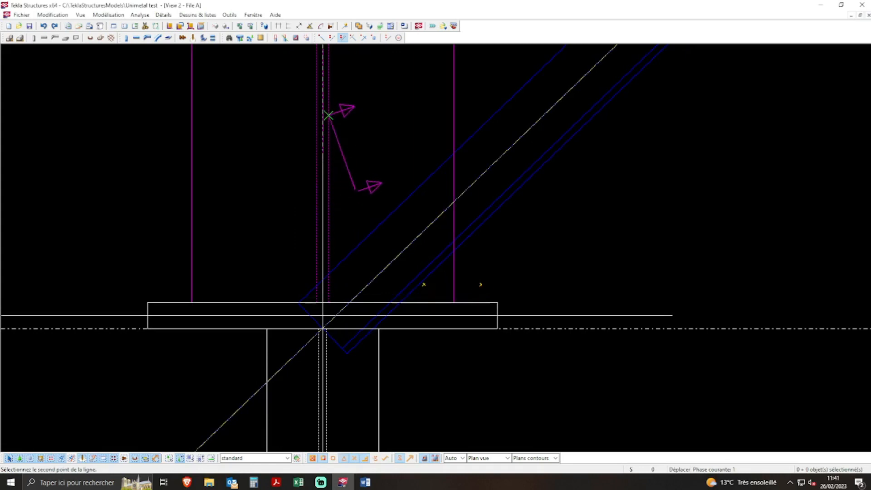
key("Escape")
left_click(342, 37)
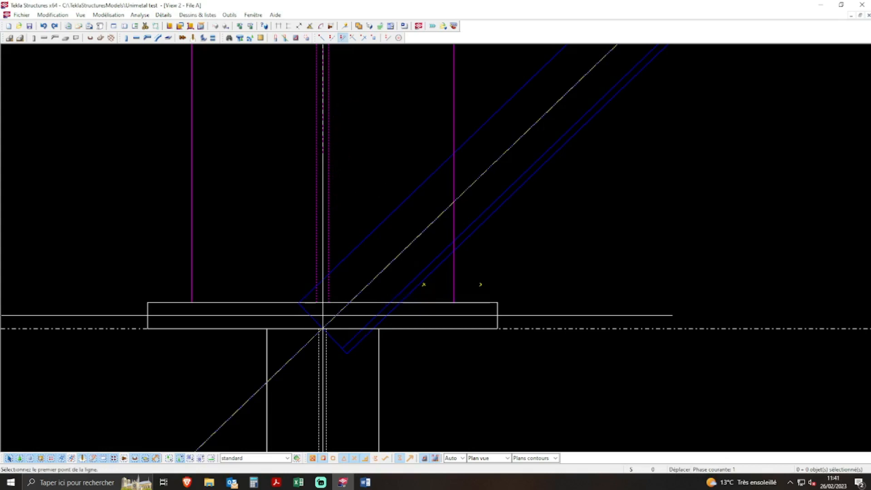
left_click(329, 115)
left_click(453, 221)
key("Escape")
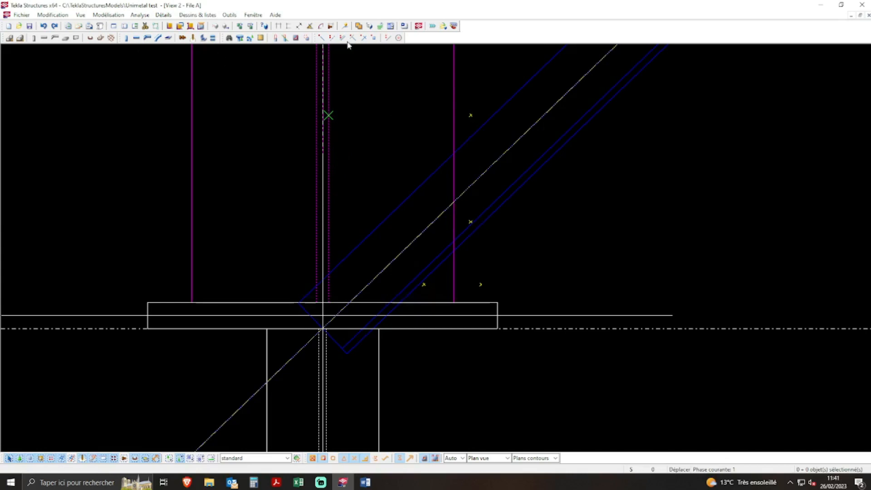
Draw a vertical construction line through the flange offset points and a horizontal one through the base plate offset points
left_click(387, 38)
left_click(471, 116)
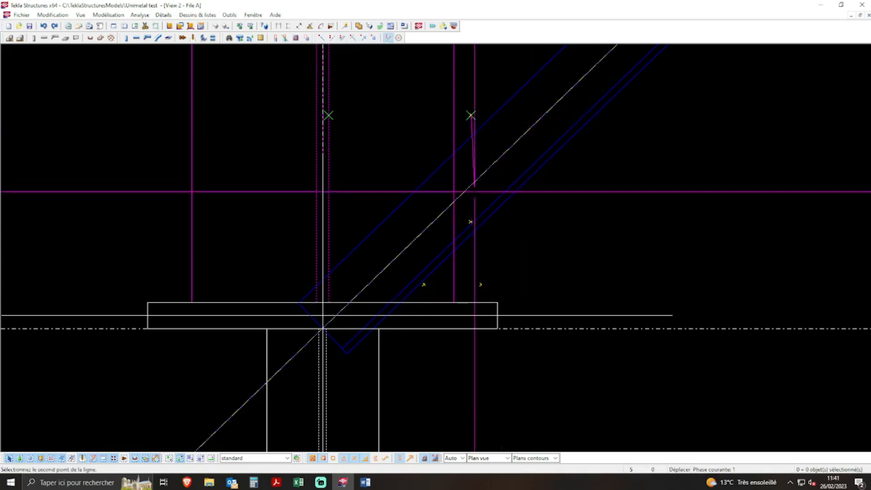
left_click(471, 222)
left_click(481, 284)
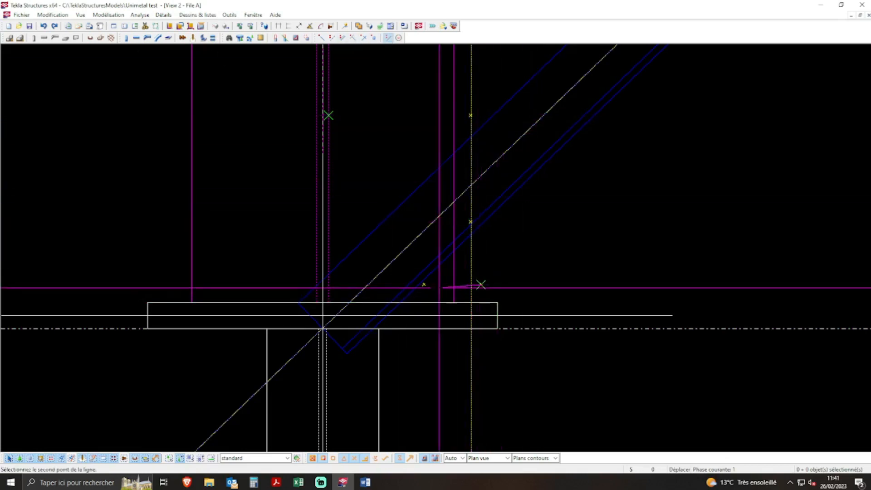
left_click(425, 284)
key("Escape")
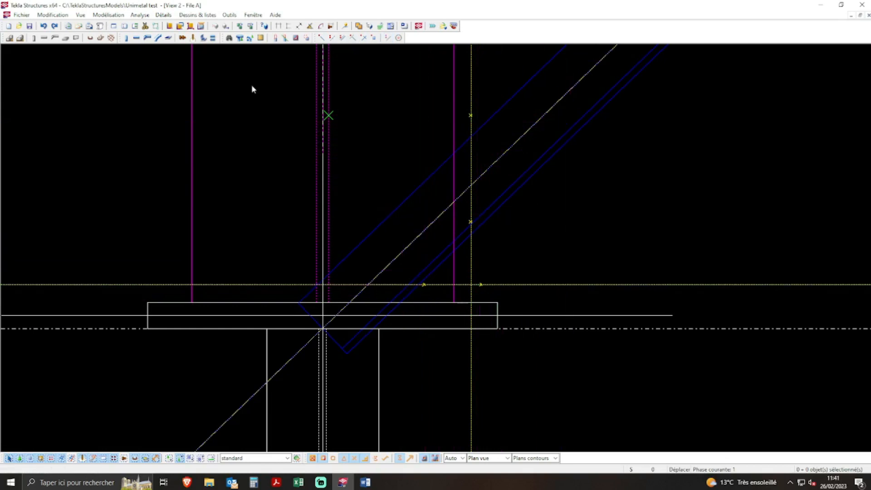
Split the first brace angle where its upper edge meets the vertical construction line, and delete the piece at the column base
left_click(58, 15)
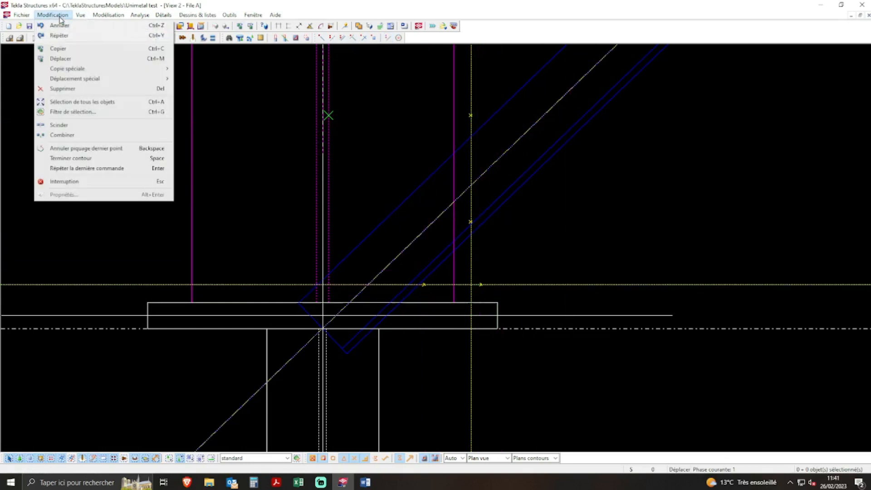
left_click(73, 125)
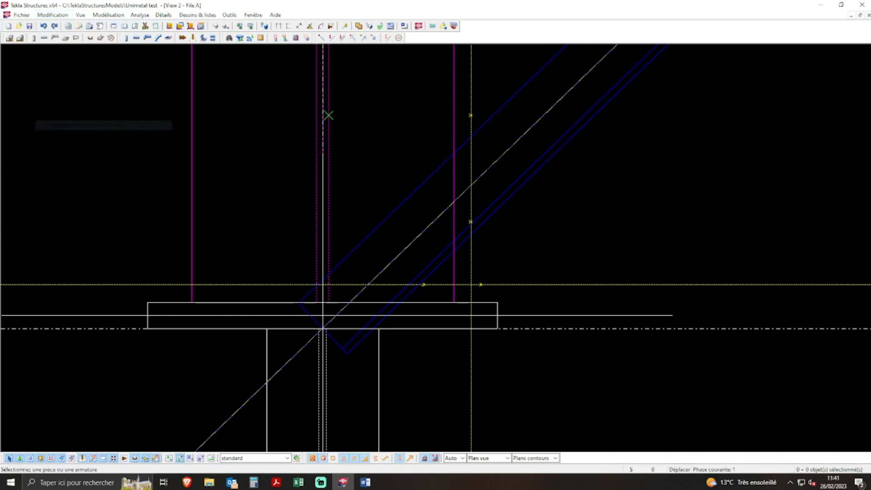
left_click(471, 136)
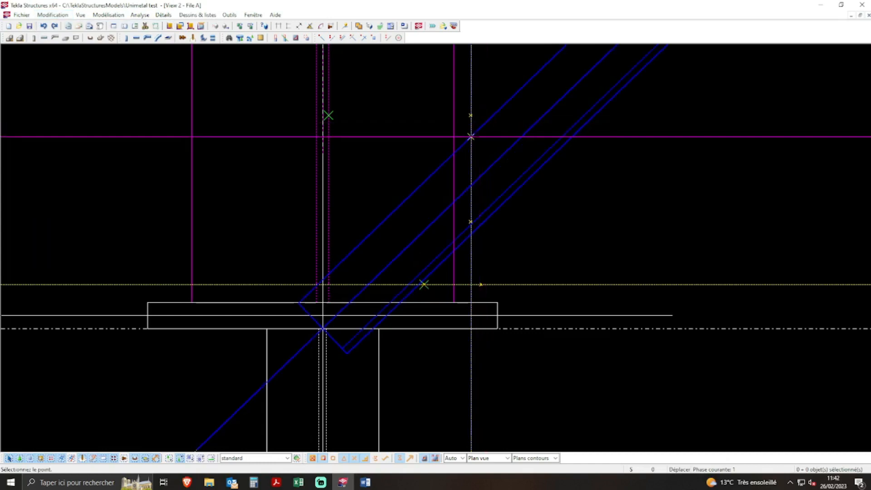
left_click(471, 136)
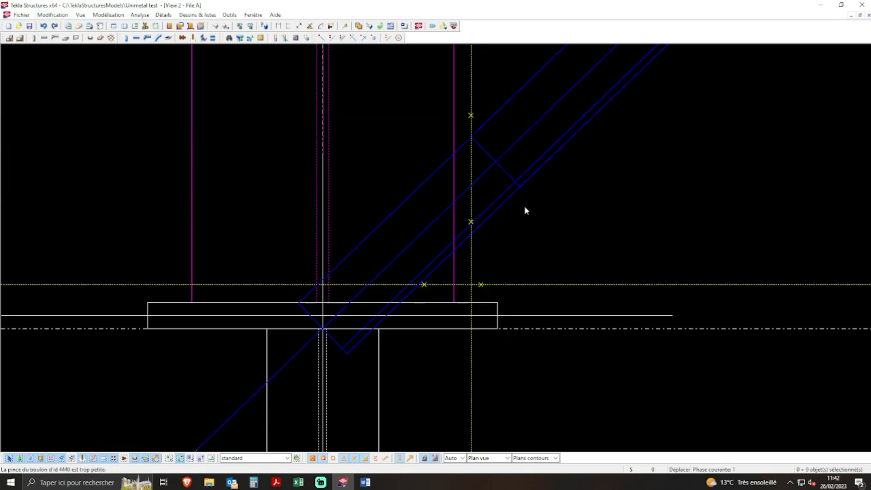
left_click(53, 15)
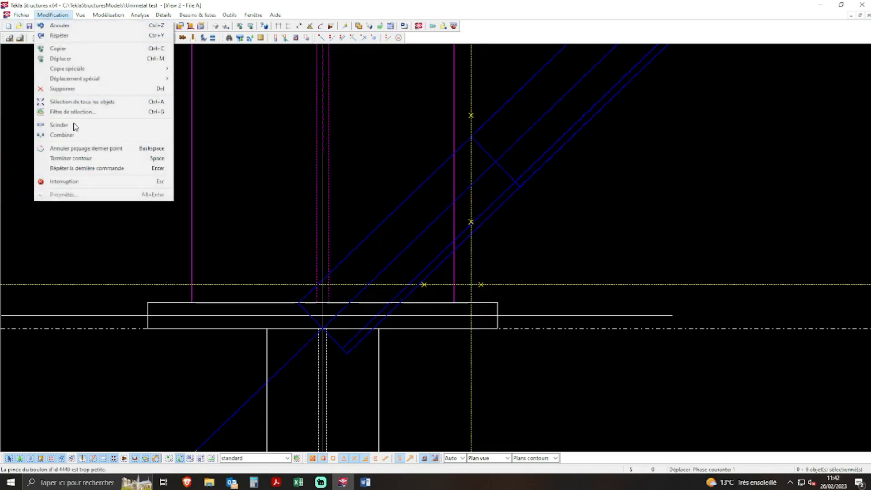
left_click(491, 205)
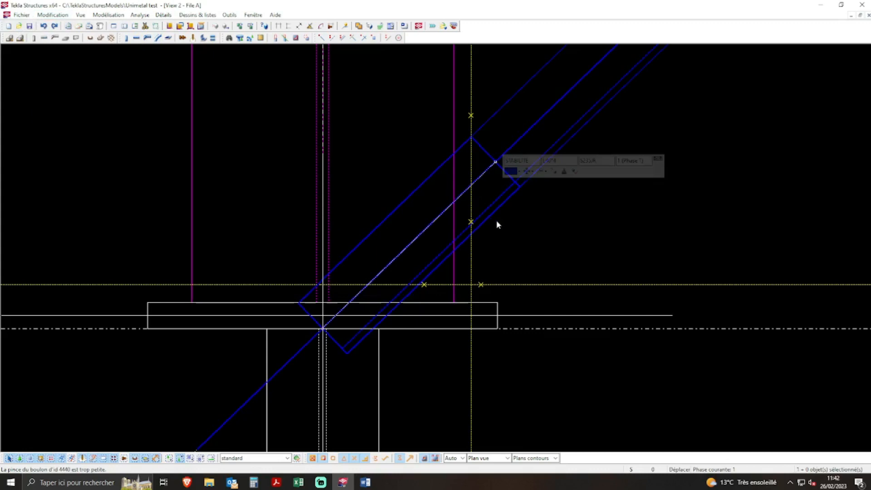
left_click(505, 230)
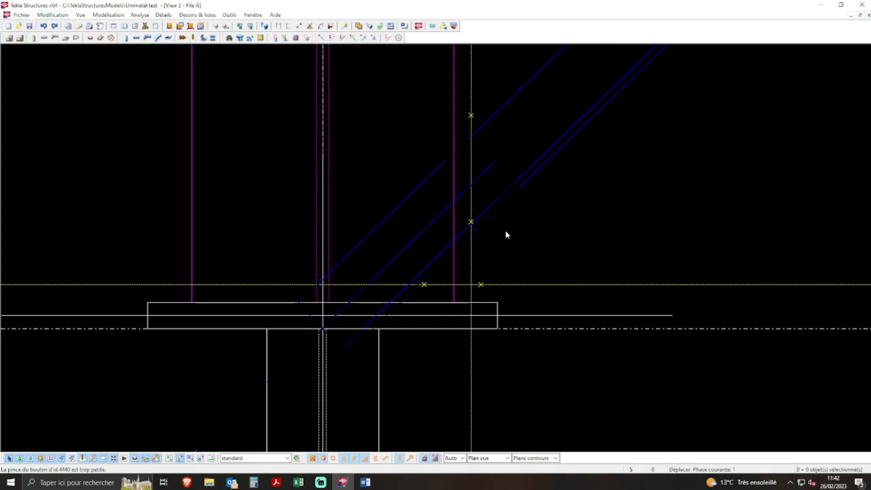
Split the second brace angle at the first angle's cut end and delete its leftover piece at the column base
scroll(503, 196, "up", 2)
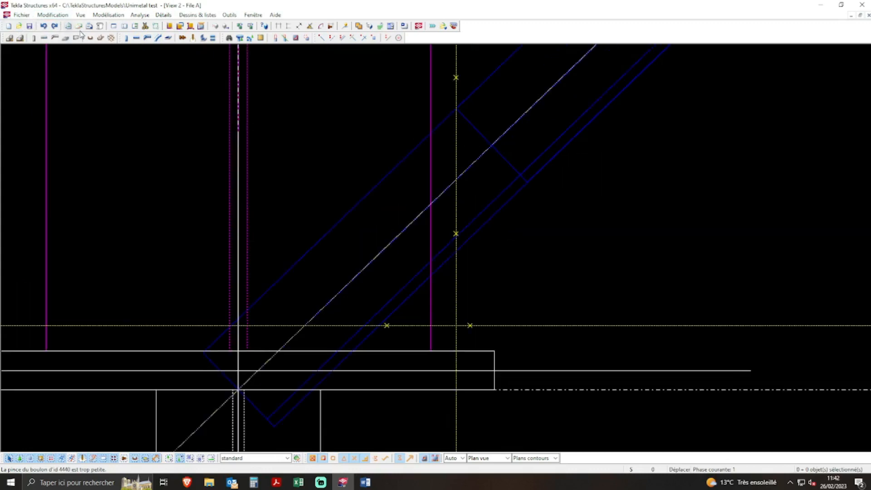
left_click(53, 15)
left_click(75, 125)
left_click(492, 179)
left_click(491, 146)
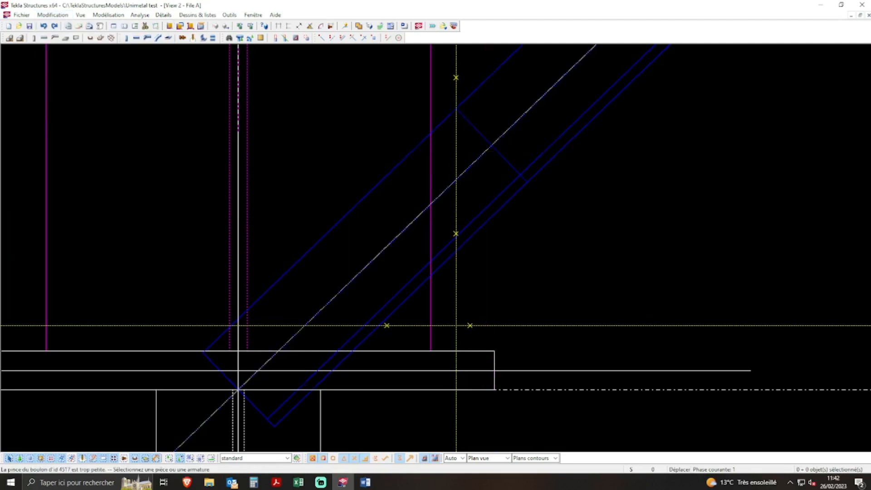
scroll(530, 203, "down", 3)
left_click(529, 199)
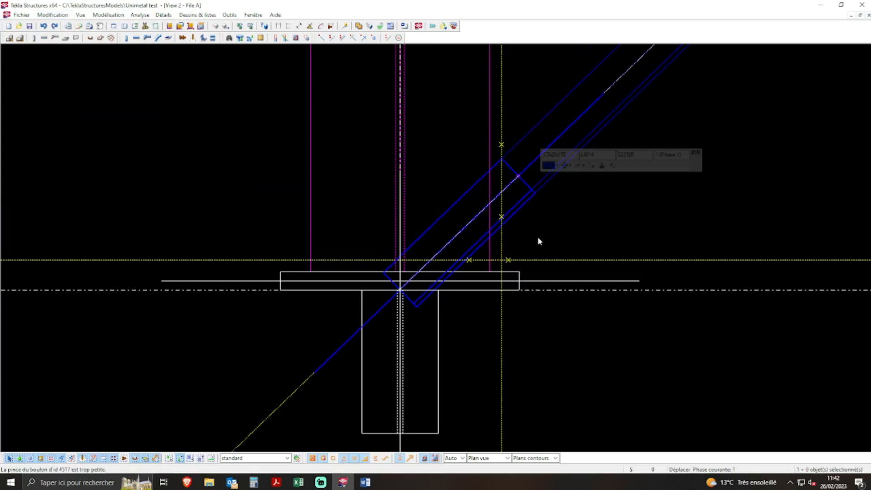
key("Delete")
Add points along the brace axis from its cut lower end at distances 20 2*40 20
scroll(524, 254, "down", 6)
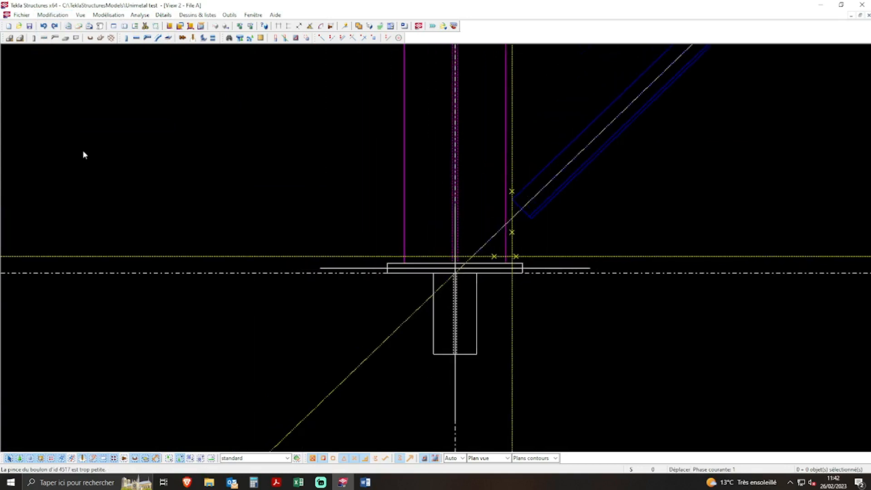
left_click(326, 39)
left_click(331, 38)
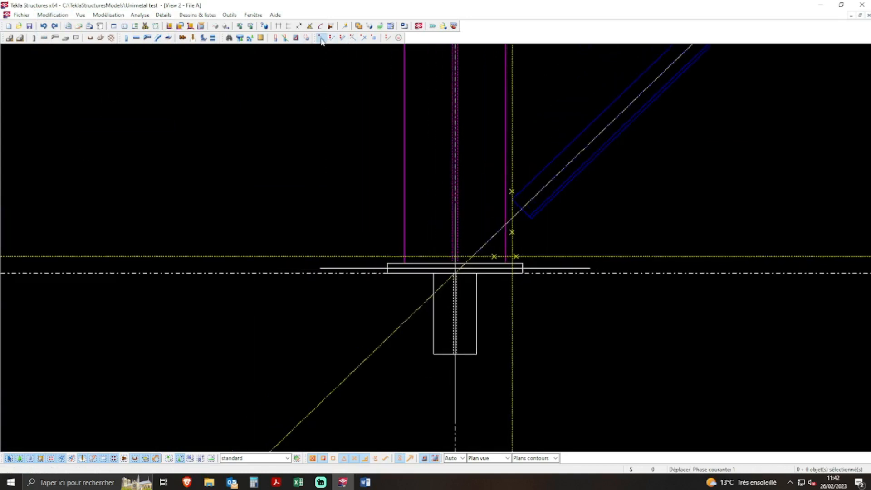
type("20")
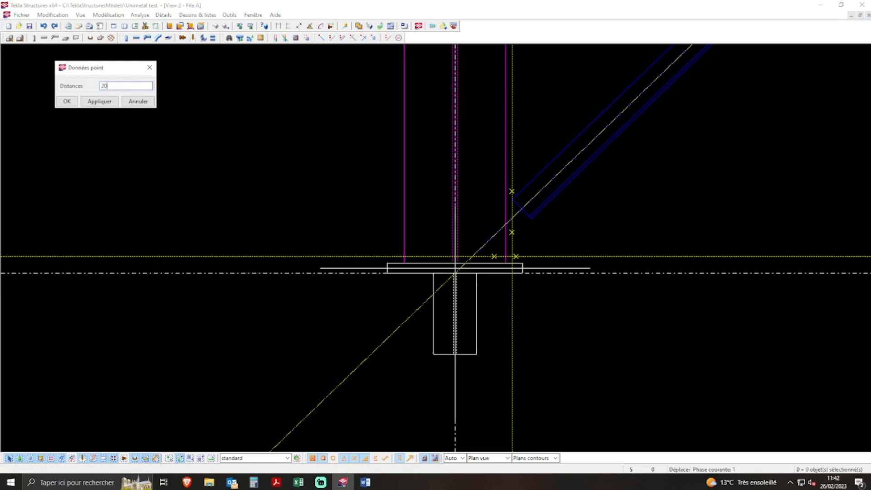
type(" 2*40 20")
left_click(68, 102)
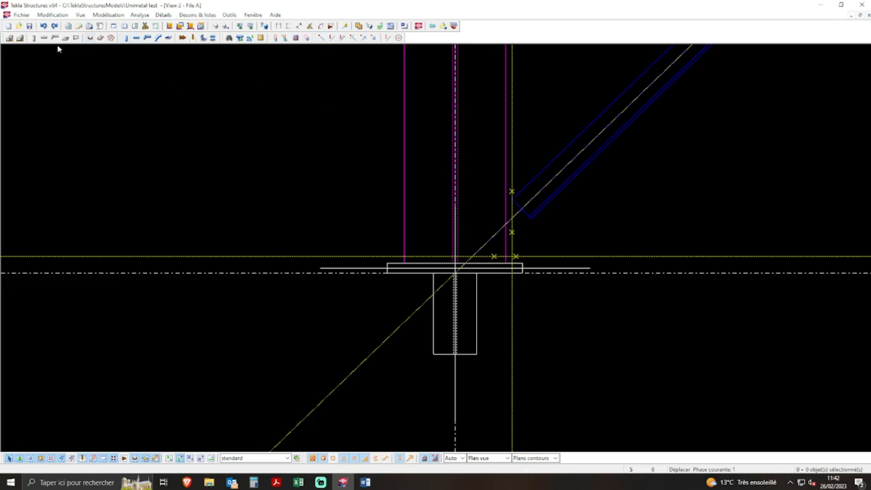
left_click(321, 38)
left_click(485, 245)
left_click(521, 209)
key("Escape")
Draw construction lines perpendicular to the brace at the last point, horizontally to the column web, and from the brace's lower edge to the base plate corner
left_click(388, 38)
left_click(570, 142)
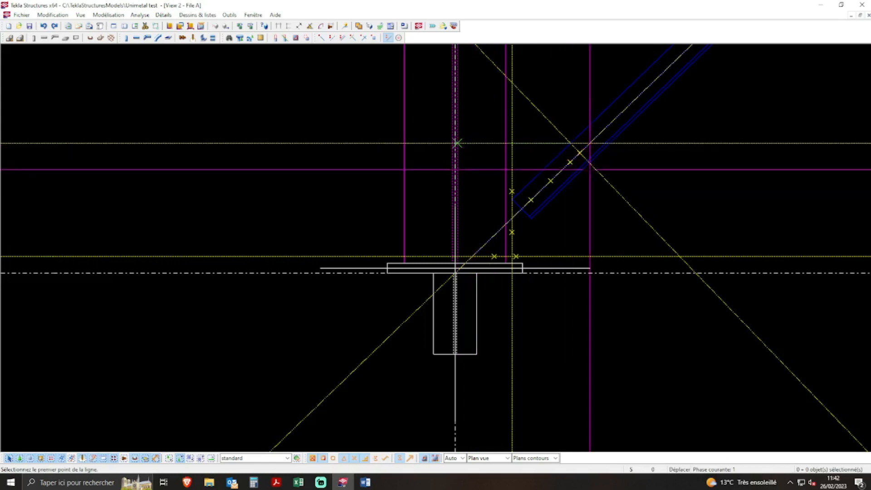
left_click(521, 263)
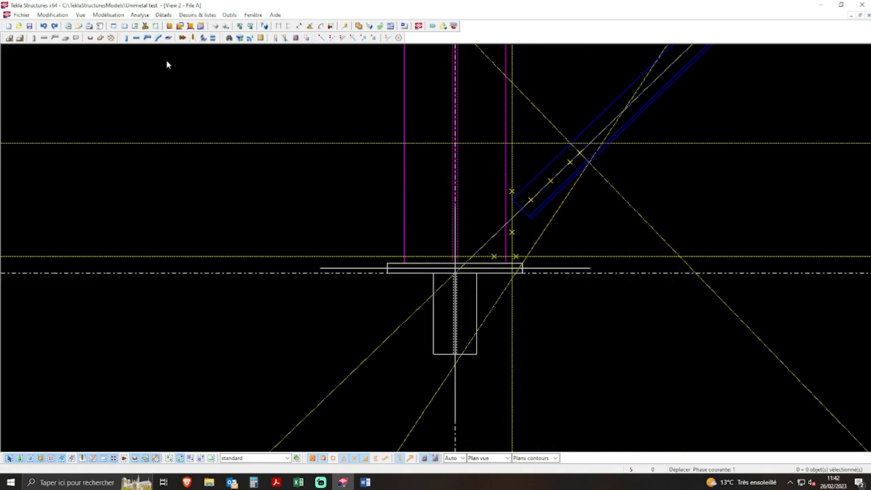
Create a PL8 contour plate named GOUSSET between column web, base plate and brace end, following the construction lines
double_click(169, 38)
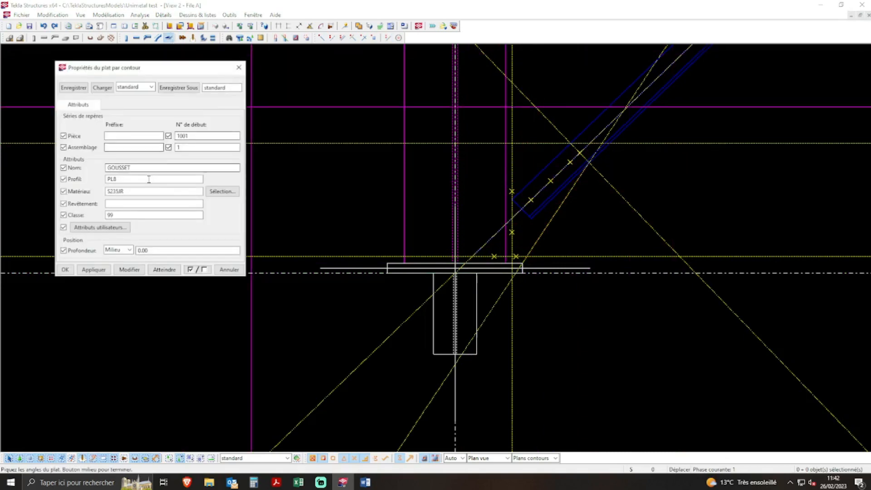
left_click(65, 269)
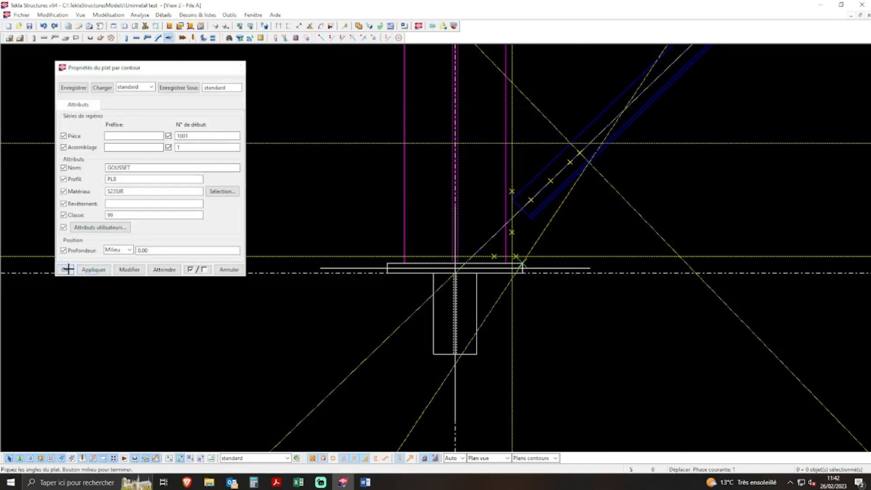
left_click(457, 144)
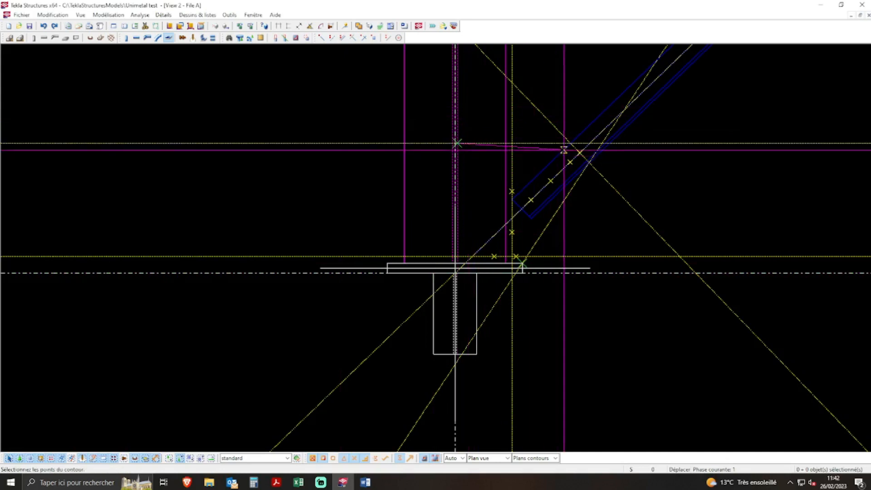
left_click(589, 161)
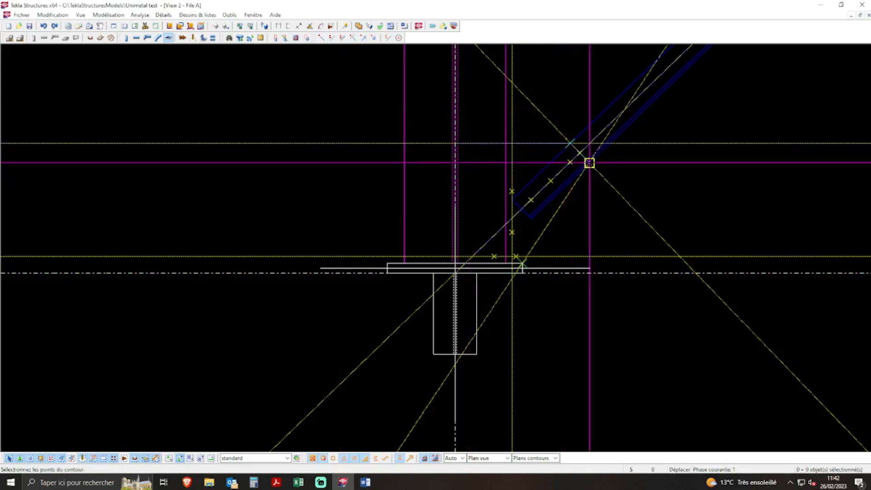
left_click(523, 263)
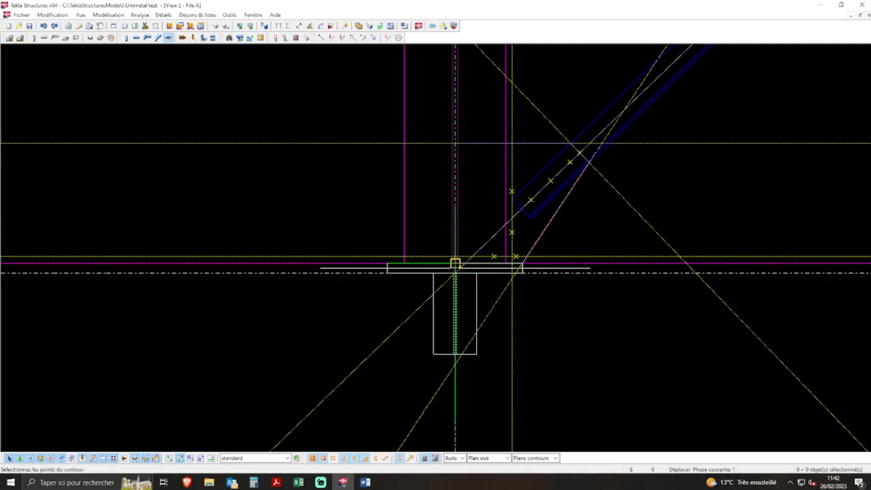
left_click(455, 262)
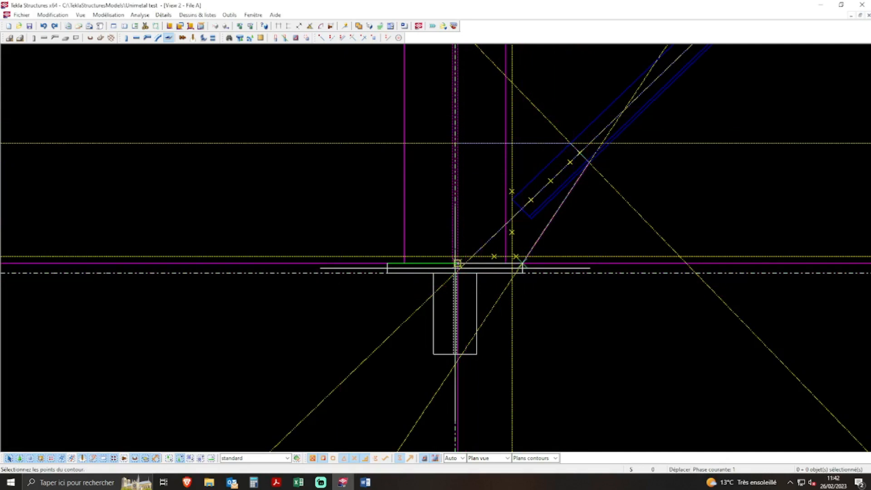
left_click(458, 153)
scroll(579, 242, "down", 4)
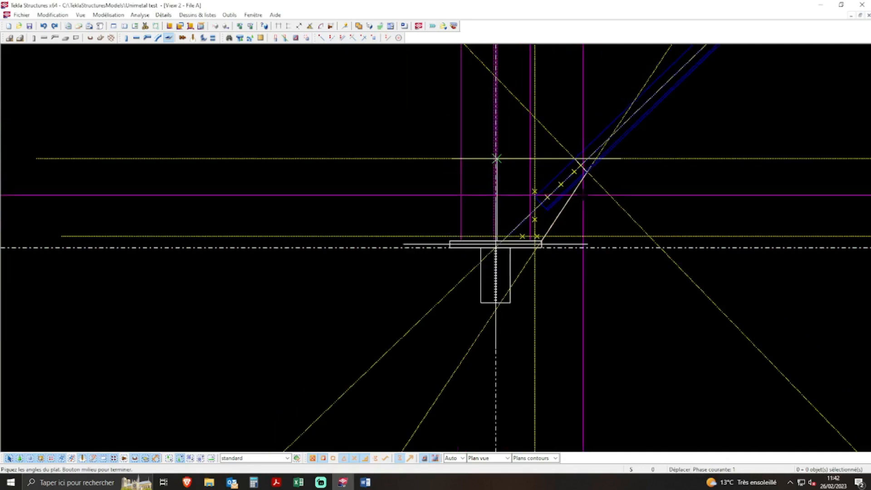
key("Escape")
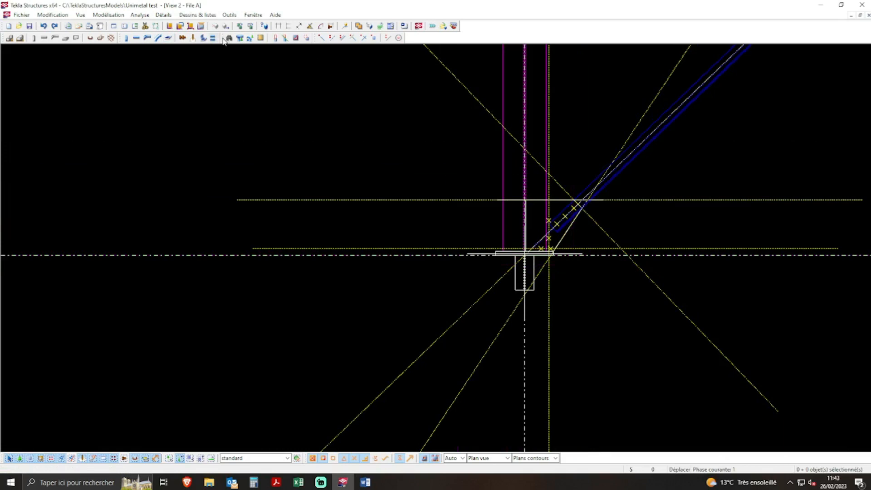
Weld the new gusset plate to the column at grid 3, with the column as the main part
left_click(194, 38)
scroll(579, 197, "up", 2)
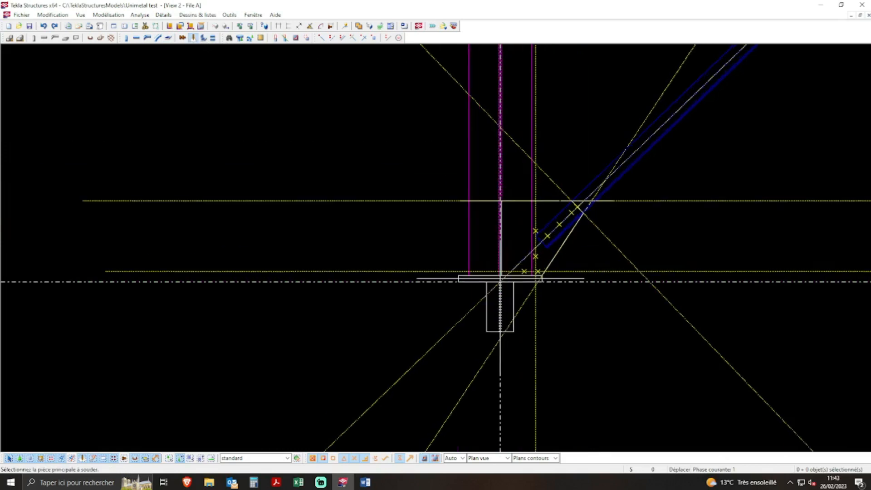
left_click(532, 181)
left_click(518, 201)
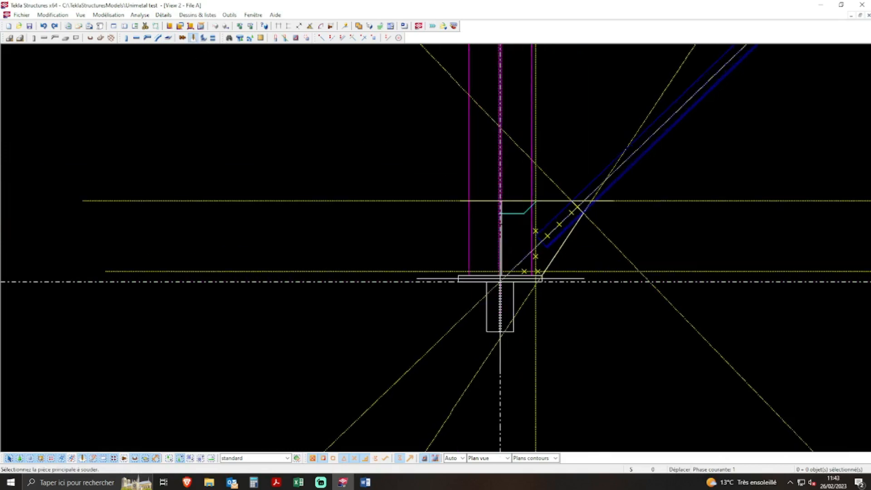
scroll(504, 226, "down", 3)
right_click(702, 155)
left_click(714, 163)
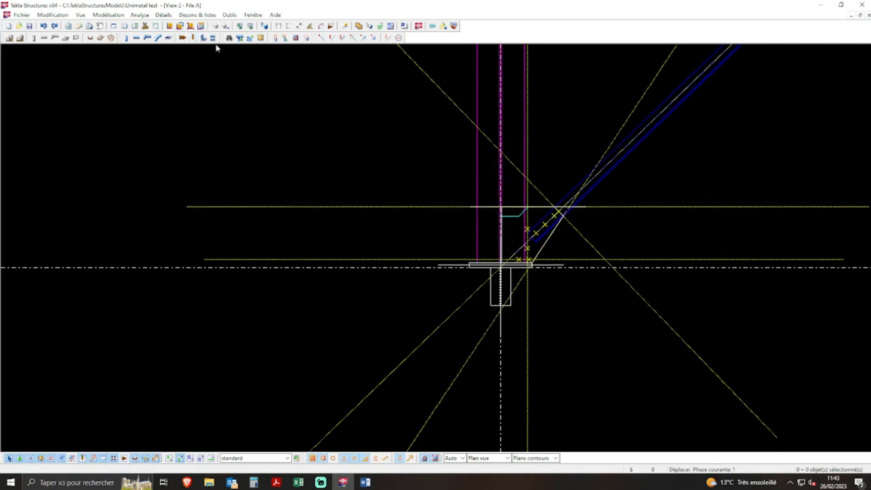
Bolt both brace angles to the column-base gusset through the points along the brace axis
left_click(182, 38)
key("ctrl+p")
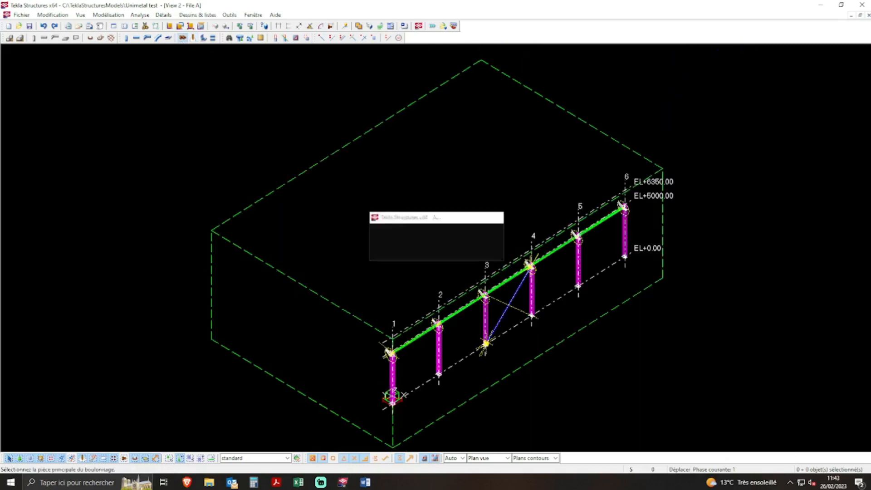
scroll(484, 347, "up", 8)
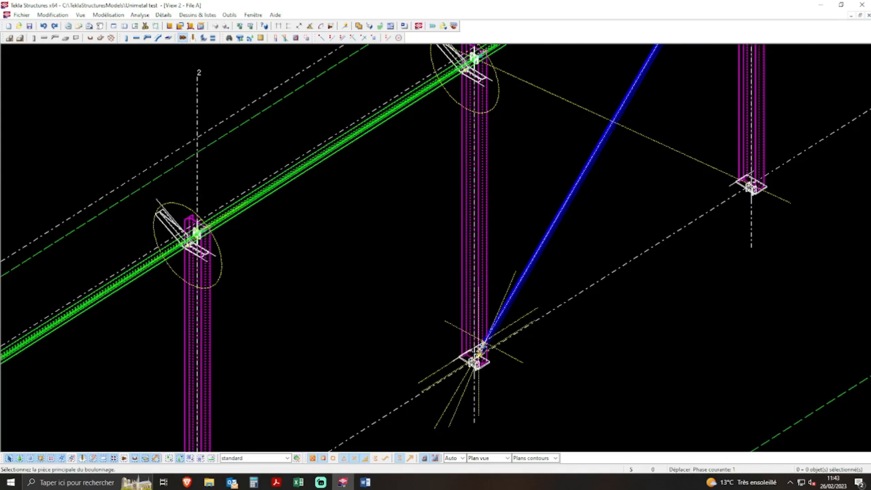
scroll(505, 366, "up", 2)
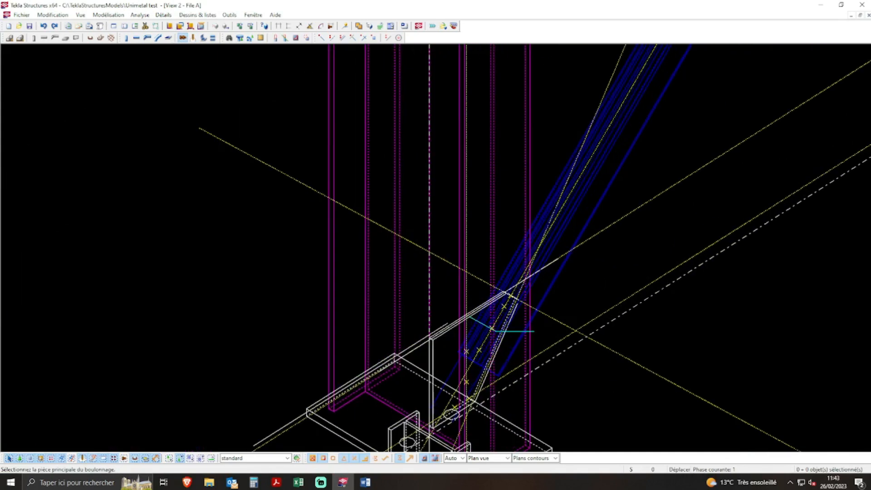
left_click(505, 365)
left_click(473, 332)
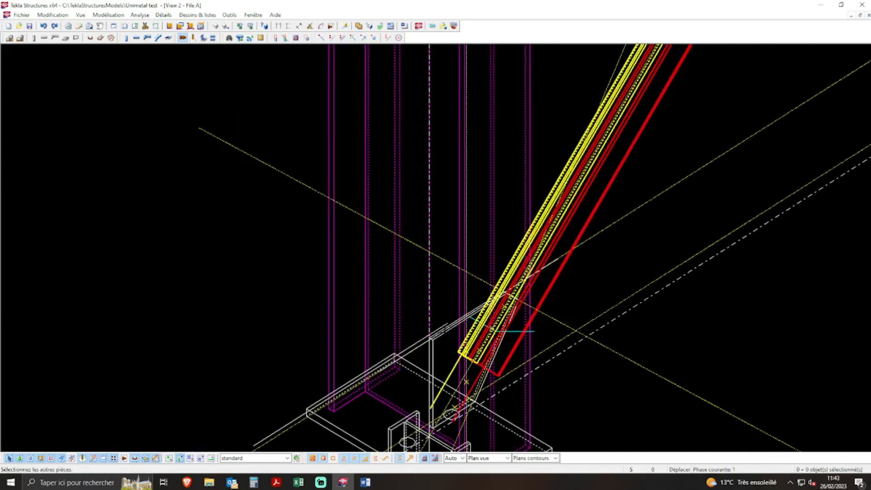
left_click(432, 346)
middle_click(463, 346)
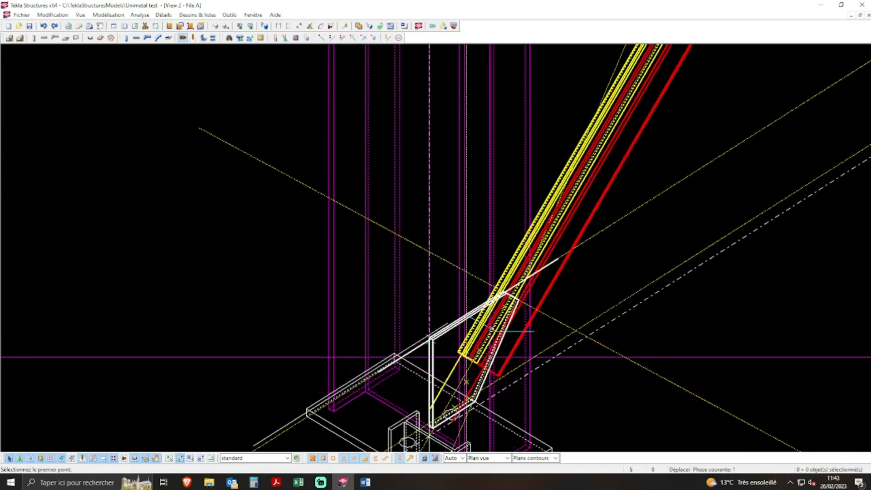
scroll(488, 355, "up", 3)
left_click(470, 344)
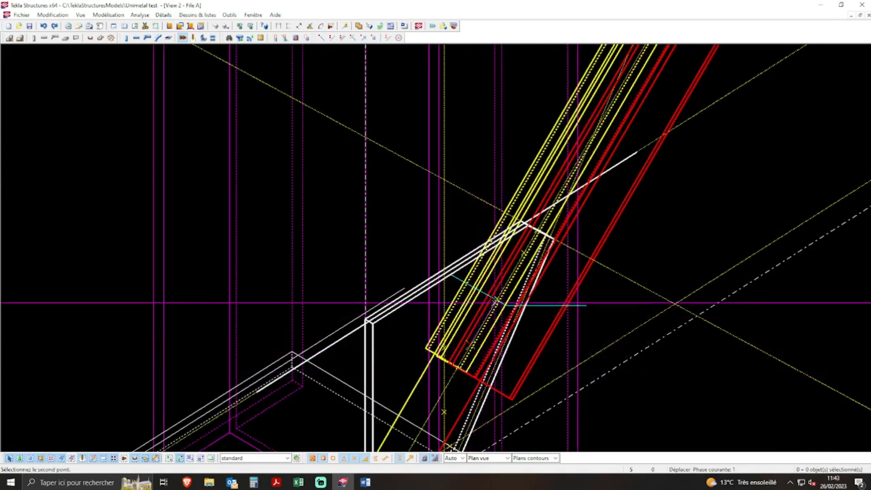
left_click(498, 299)
right_click(693, 196)
left_click(702, 200)
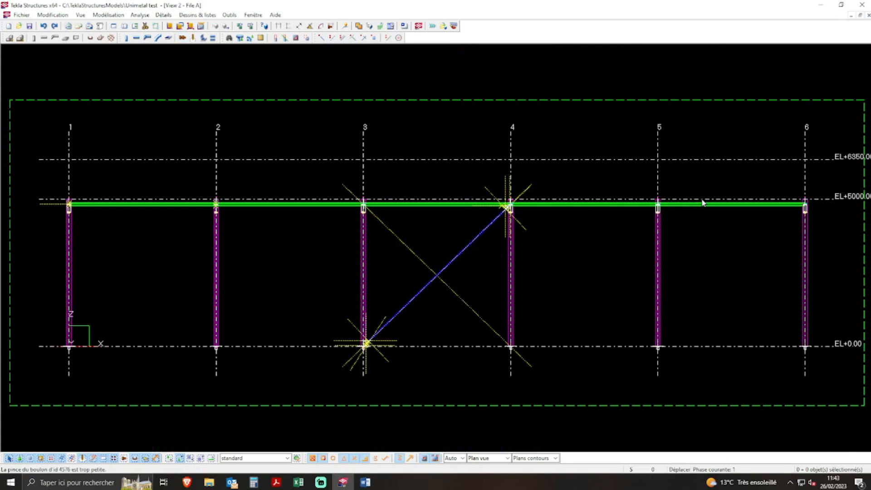
Select both brace angles with their lower and upper gusset plates, and set the work plane to the File A view
scroll(370, 343, "up", 10)
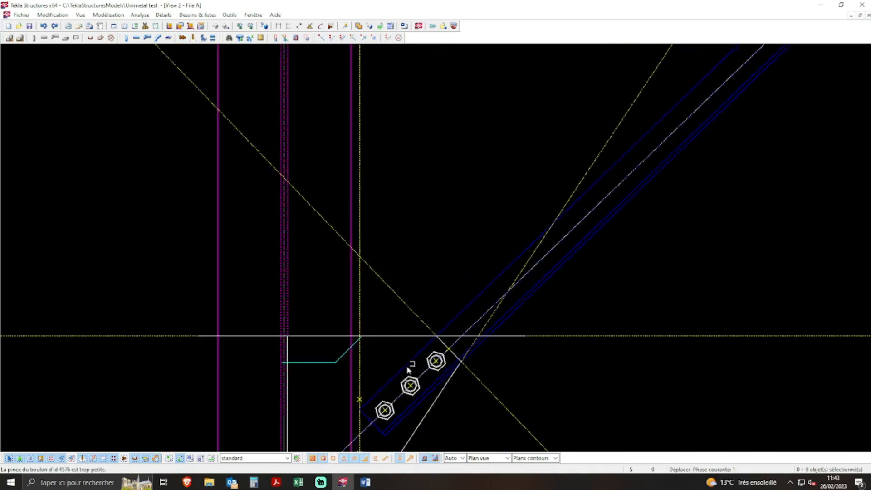
left_click(398, 368)
left_click(393, 338, "ctrl")
scroll(183, 374, "down", 6)
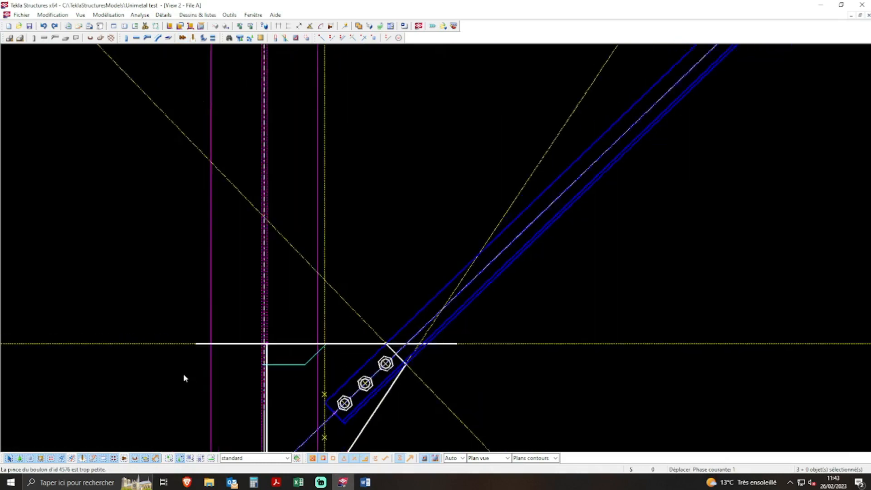
scroll(304, 412, "down", 10)
scroll(462, 259, "up", 2)
scroll(447, 266, "up", 10)
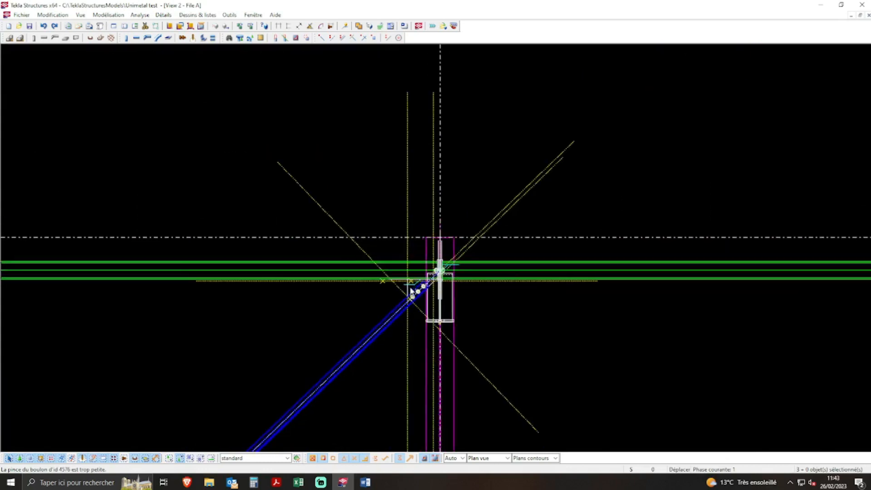
left_click(398, 295, "ctrl")
scroll(621, 237, "down", 8)
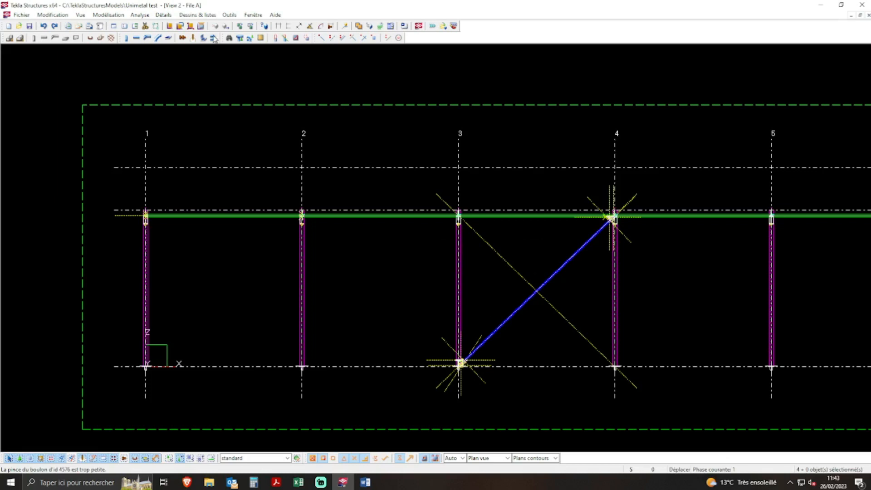
left_click(181, 27)
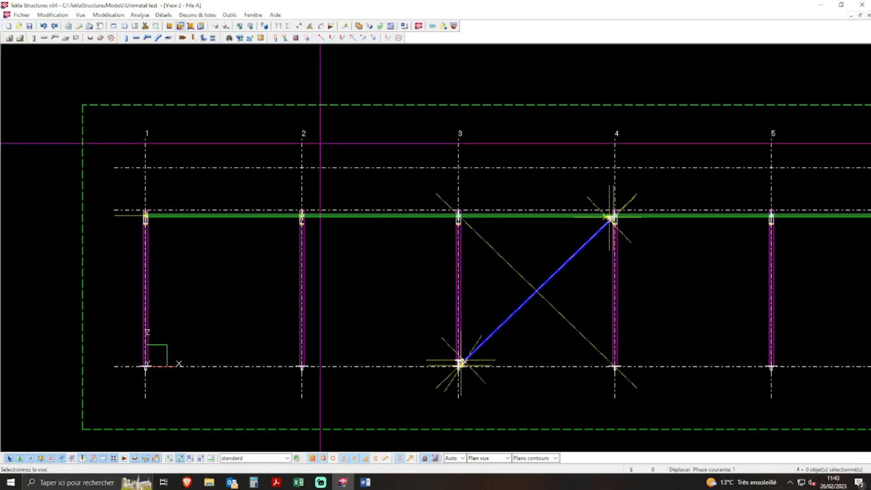
Mirror-copy the selected angles and gussets about the vertical line midway between grids 3 and 4
right_click(516, 334)
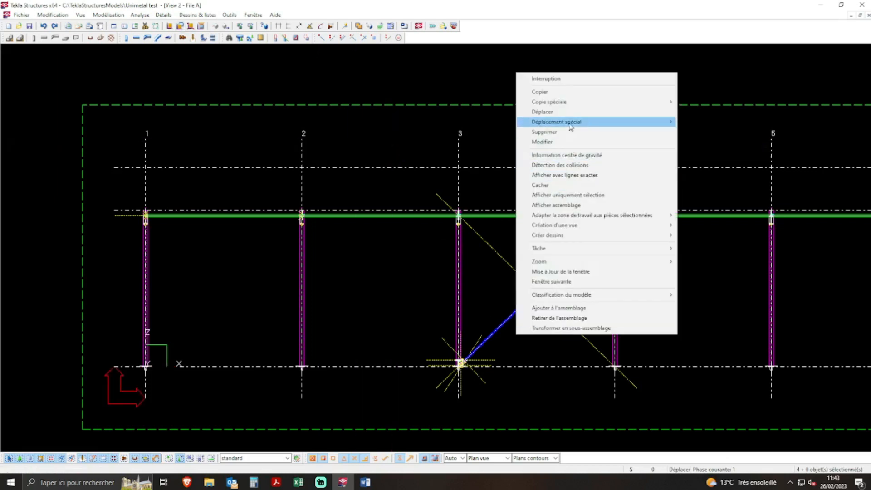
mouse_move(574, 104)
left_click(698, 122)
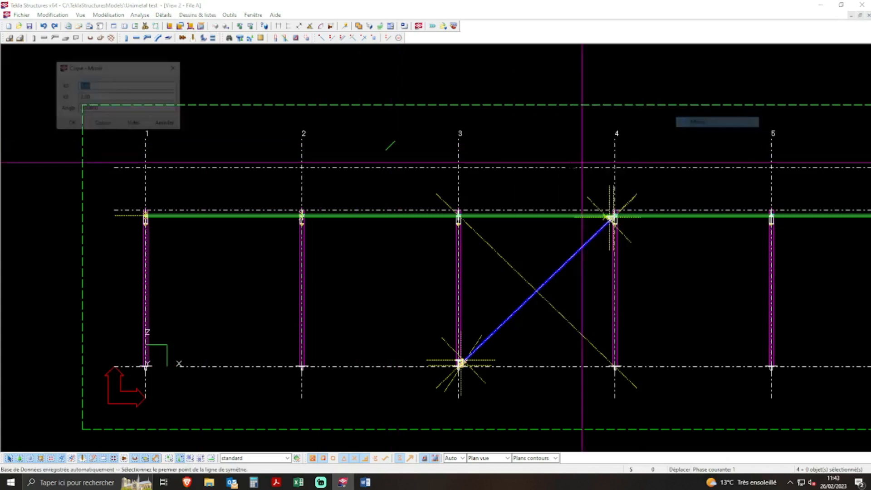
left_click(537, 168)
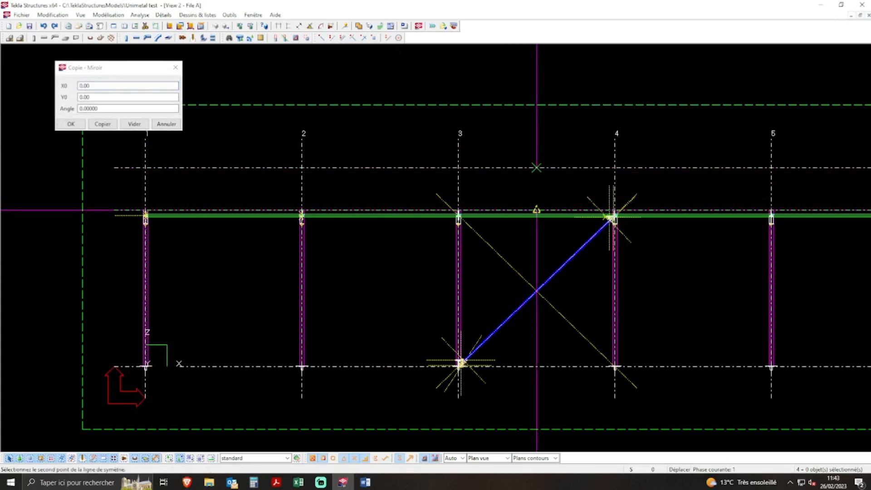
left_click(536, 210)
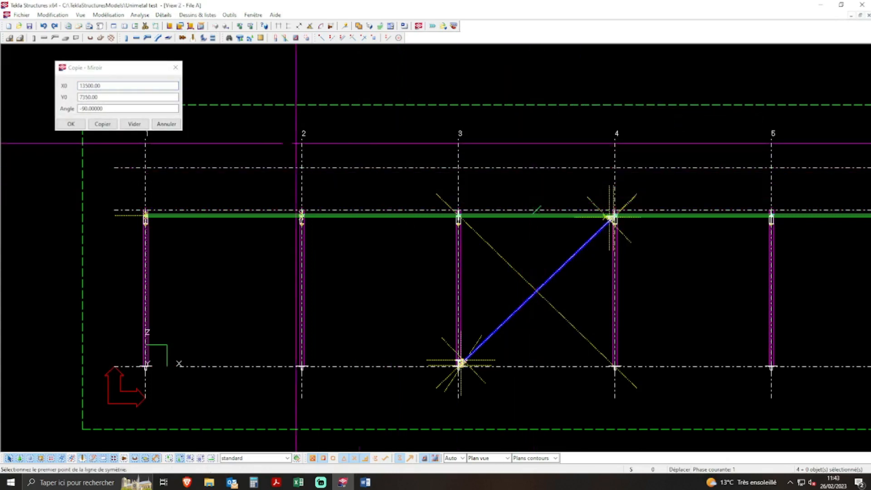
left_click(100, 125)
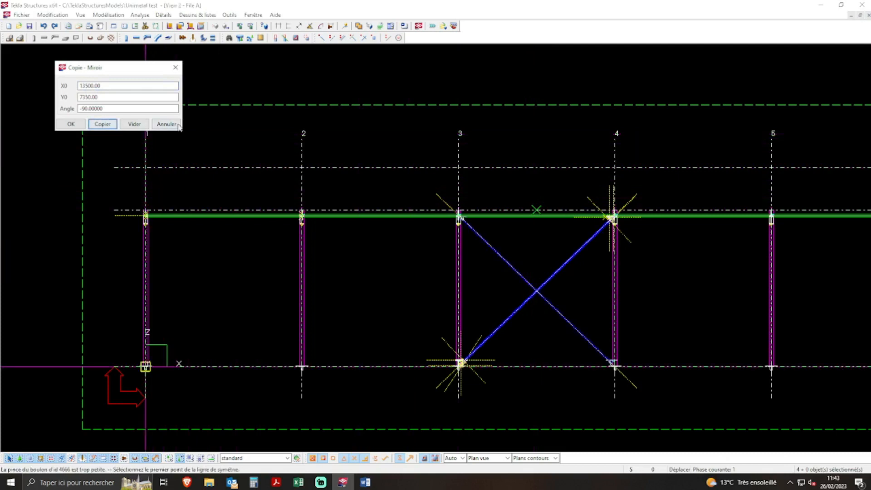
left_click(165, 125)
right_click(220, 129)
left_click(238, 132)
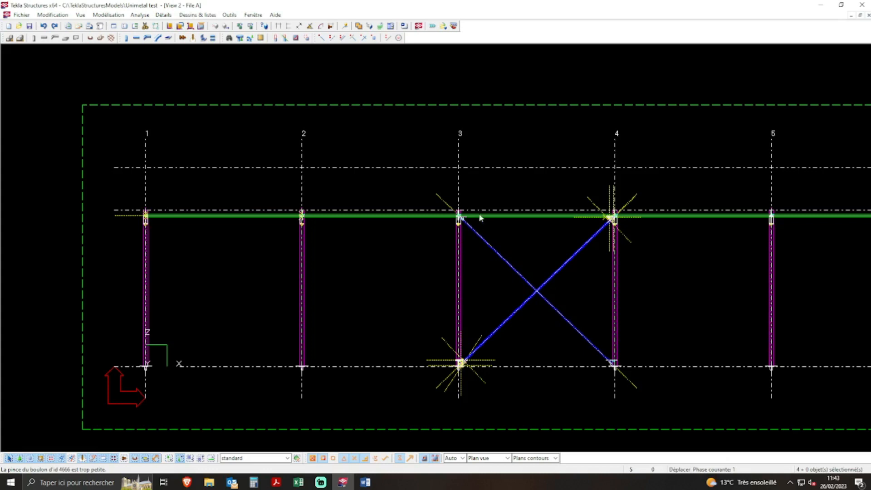
Add offset points on both sides of the rising brace, outside its edges, where the two diagonals cross
scroll(480, 218, "up", 6)
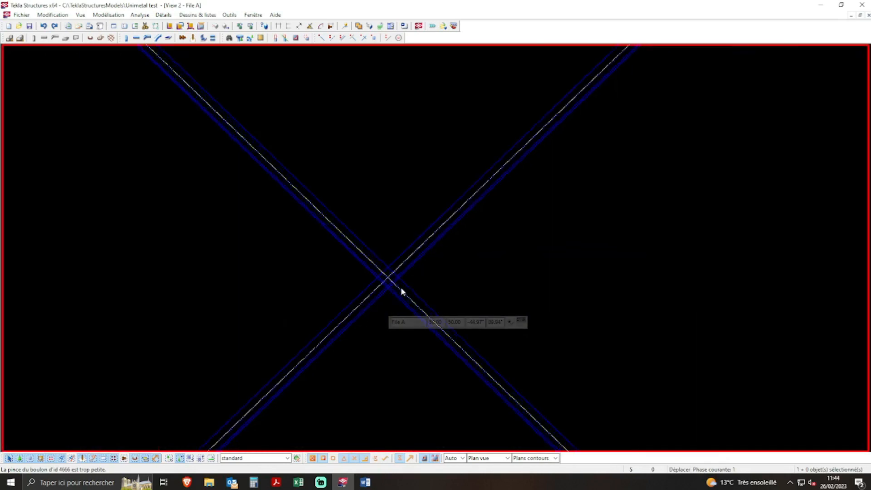
left_click(343, 38)
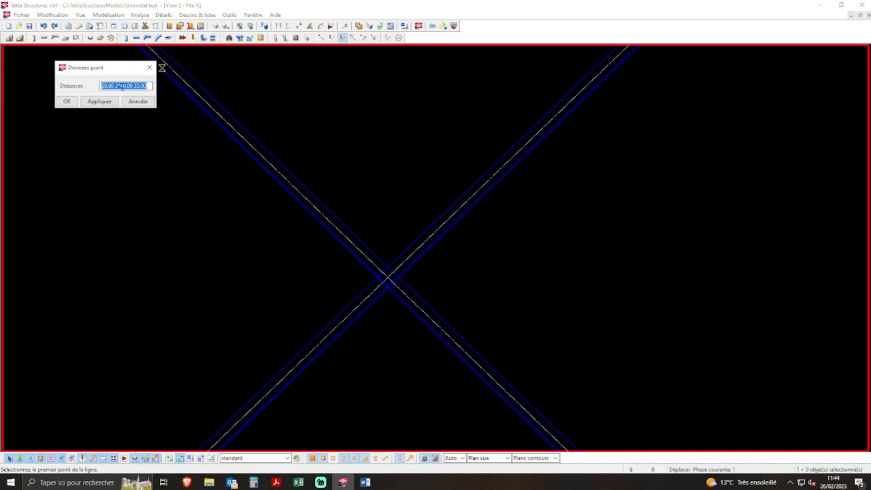
left_click(67, 101)
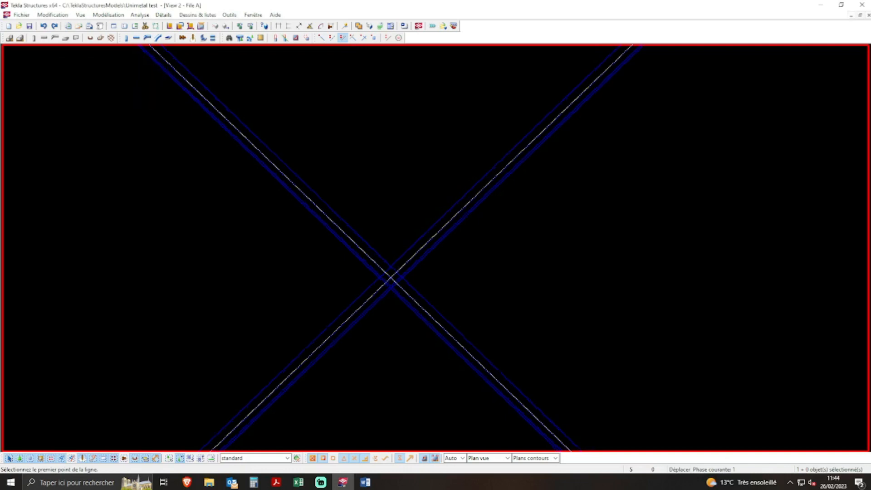
left_click(439, 228)
left_click(456, 248)
left_click(385, 316)
right_click(549, 173)
left_click(559, 181)
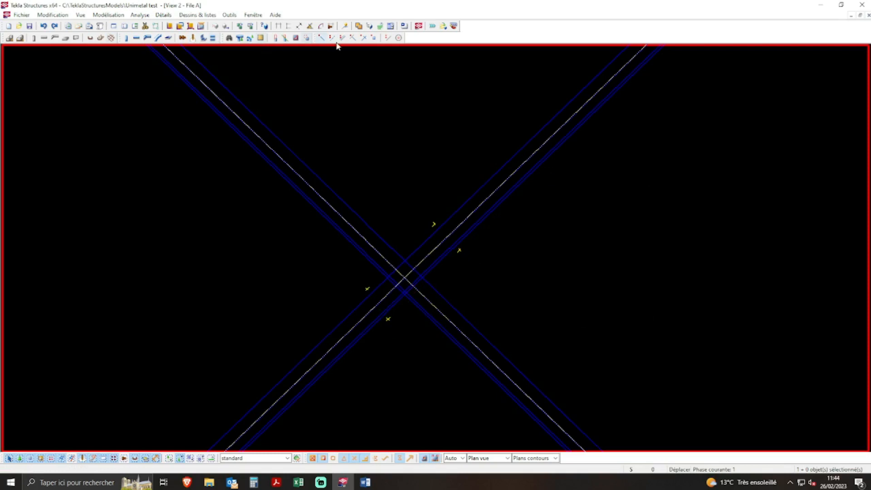
Draw two construction lines through the offset points, parallel to the rising brace on either side of it
left_click(388, 38)
left_click(459, 249)
left_click(388, 319)
left_click(368, 288)
left_click(434, 224)
right_click(426, 150)
left_click(454, 156)
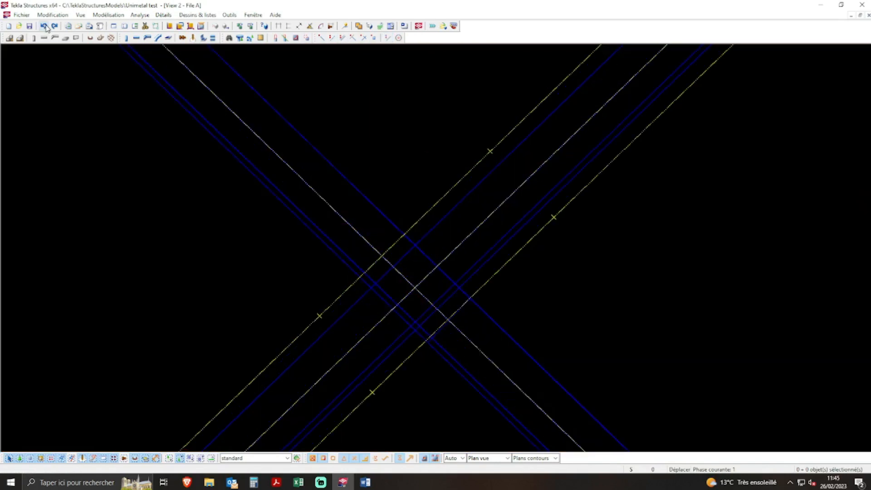
Split both falling brace angles where they cross the two construction lines on either side of the rising brace
left_click(45, 26)
left_click(45, 27)
left_click(53, 15)
left_click(73, 126)
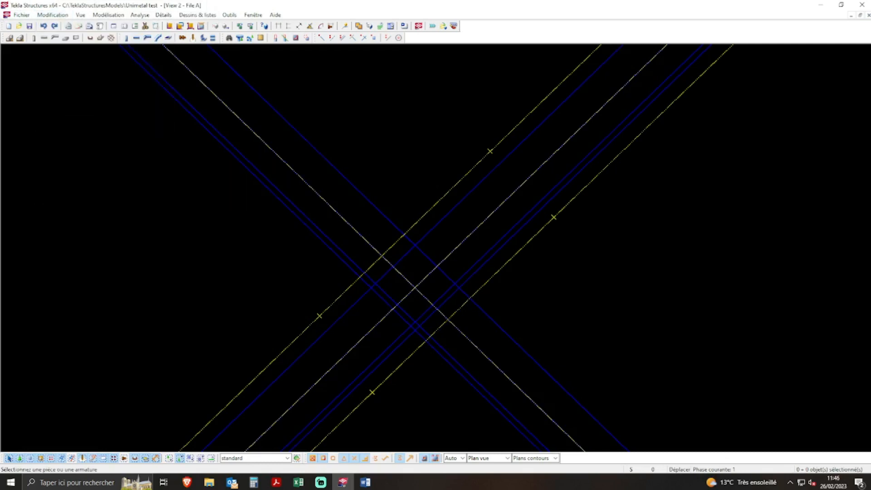
left_click(447, 360)
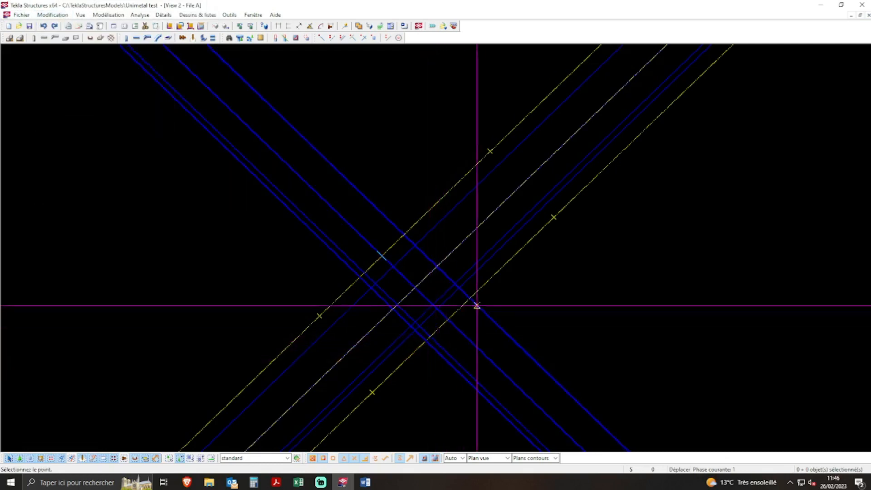
left_click(470, 298)
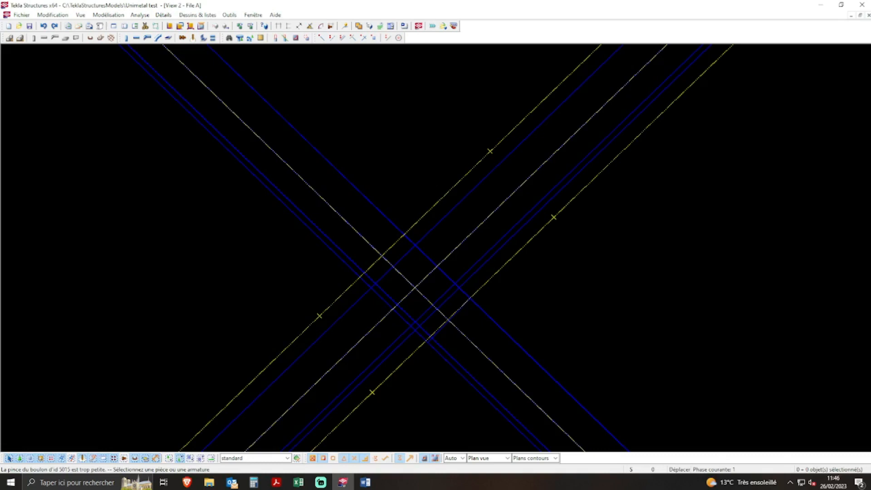
left_click(379, 210)
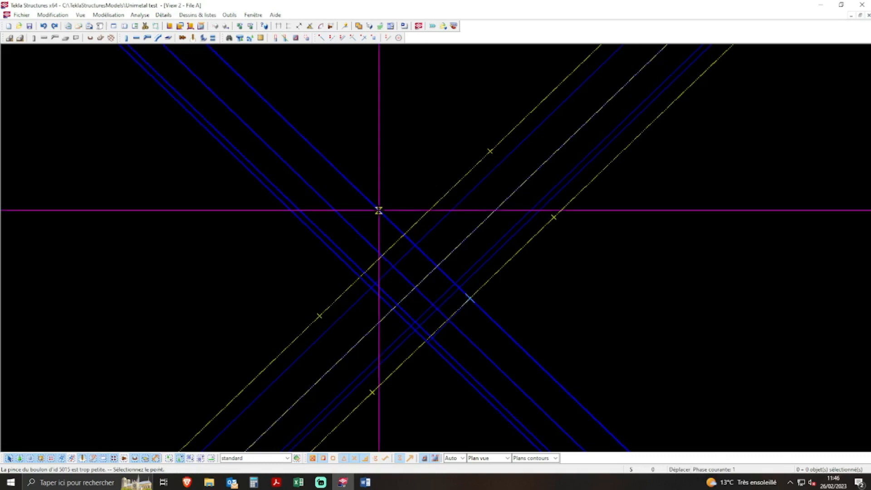
left_click(360, 277)
left_click(348, 257)
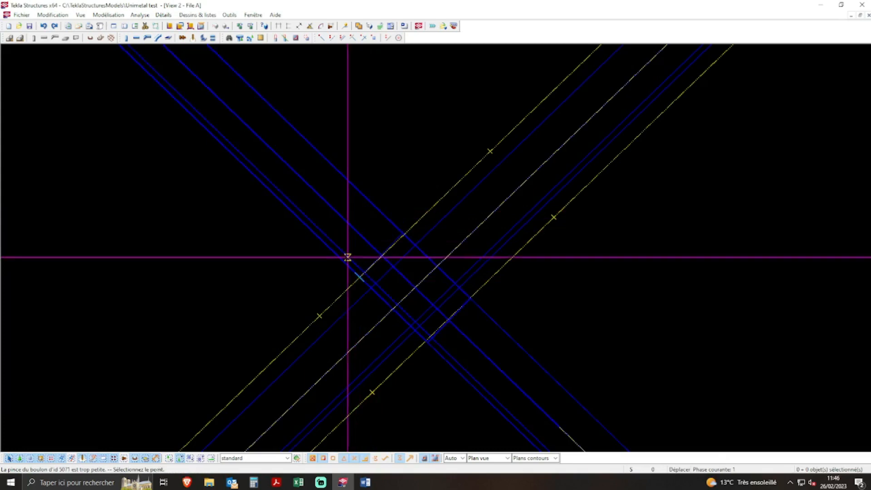
left_click(360, 276)
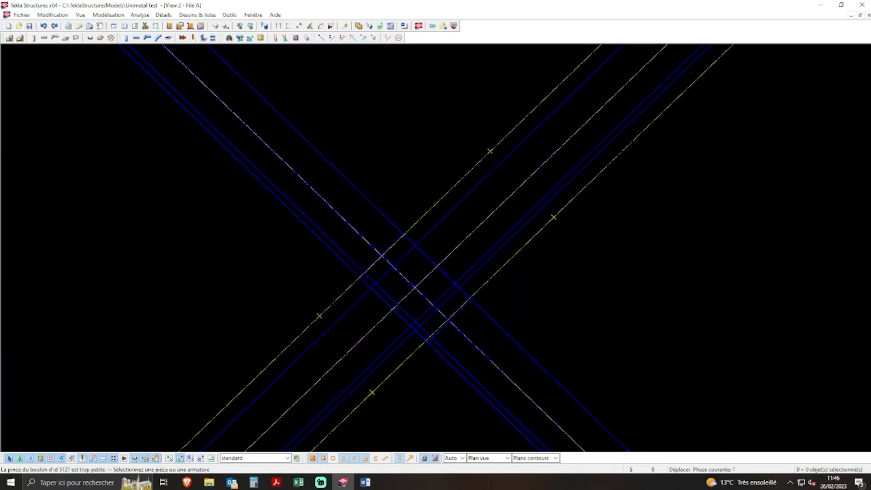
left_click(478, 348)
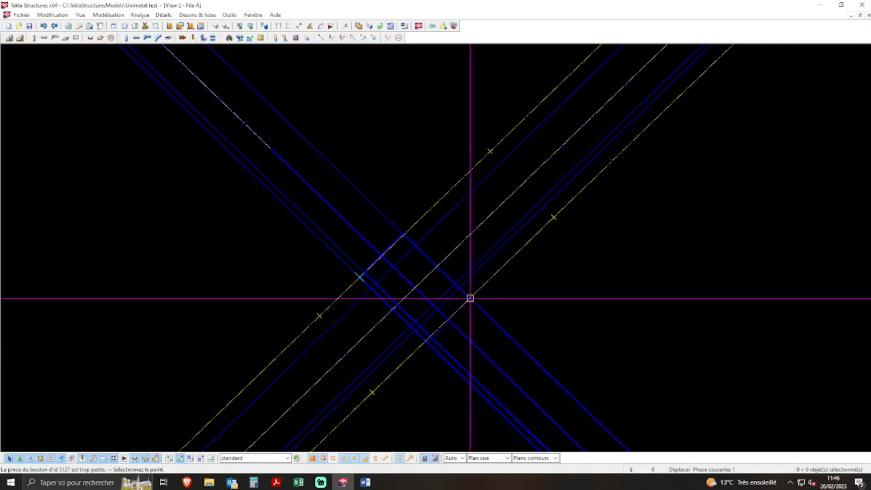
left_click(470, 298)
right_click(604, 237)
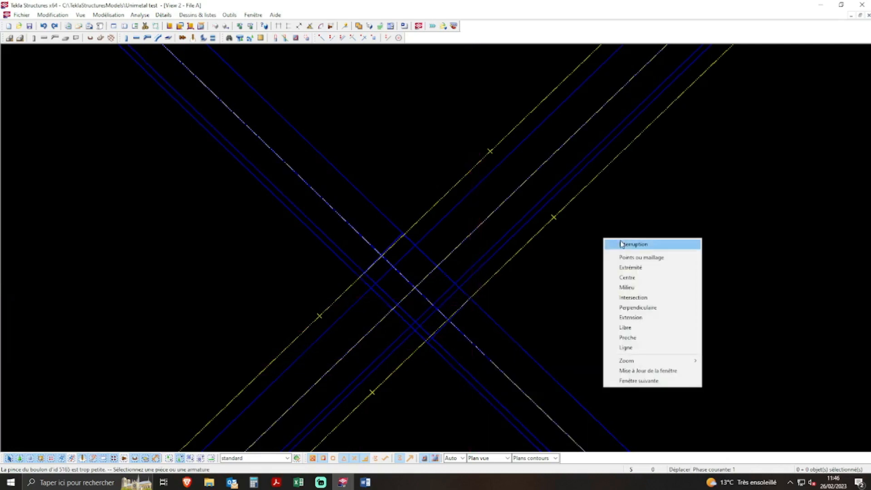
left_click(621, 241)
Delete the short middle segments of the split falling angles between the two construction lines
left_click(443, 276)
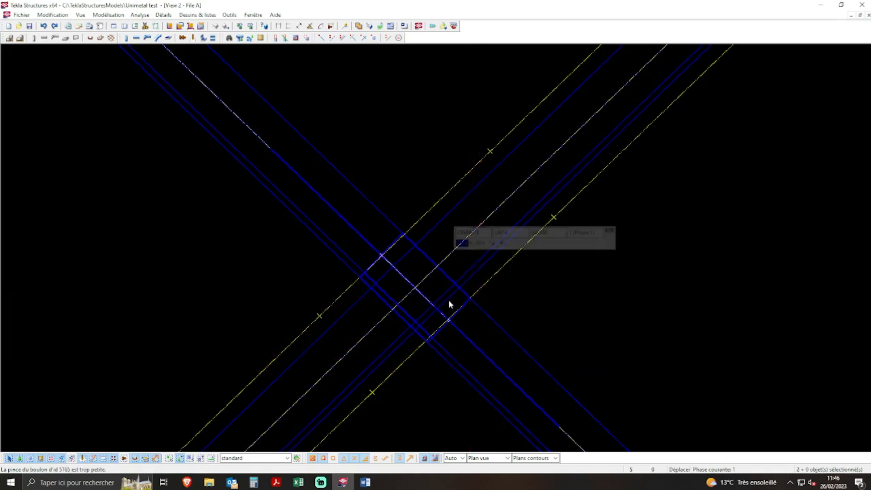
left_click(553, 323)
scroll(550, 331, "up", 2)
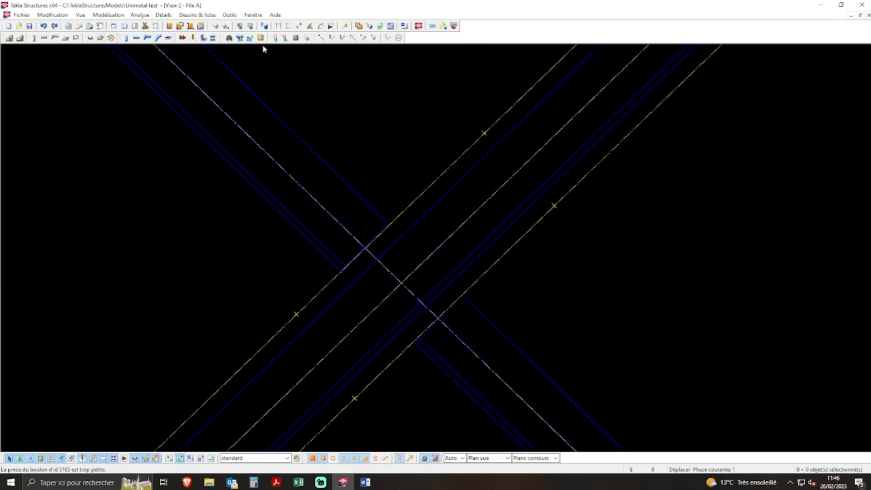
Add a row of spaced points along the falling brace's axis on each side of the crossing, starting from the cut ends
left_click(319, 39)
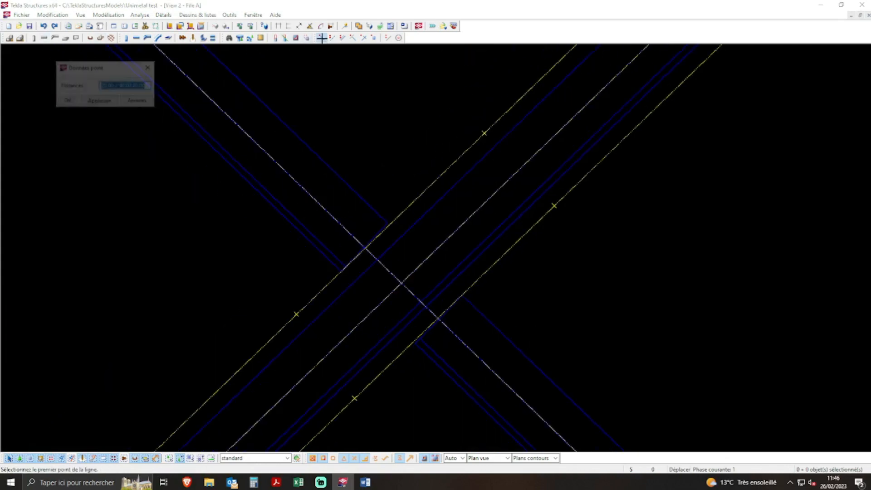
left_click(76, 104)
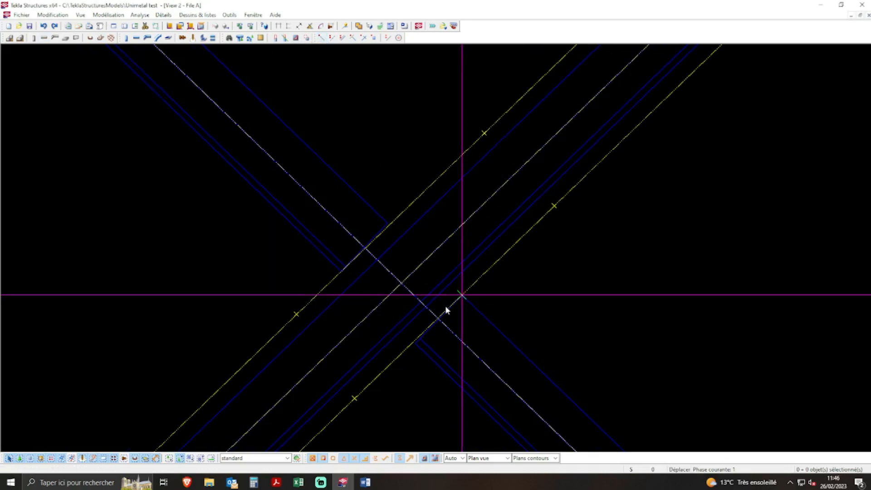
left_click(322, 38)
scroll(402, 283, "up", 2)
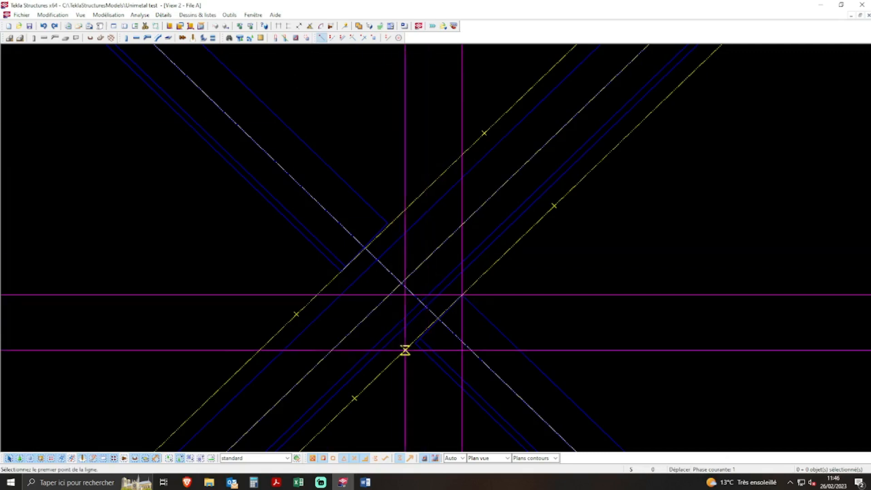
left_click(383, 267)
scroll(457, 344, "up", 2)
left_click(454, 333)
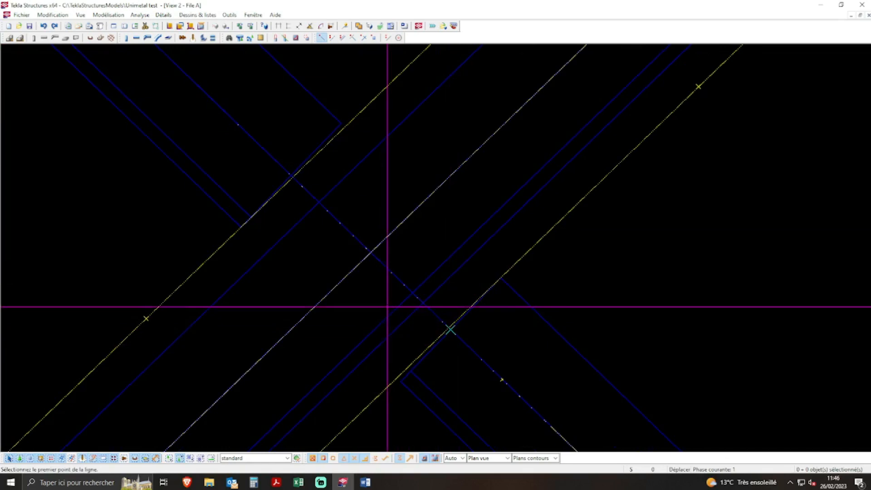
left_click(394, 275)
left_click(291, 176)
scroll(478, 342, "down", 3)
scroll(478, 338, "down", 3)
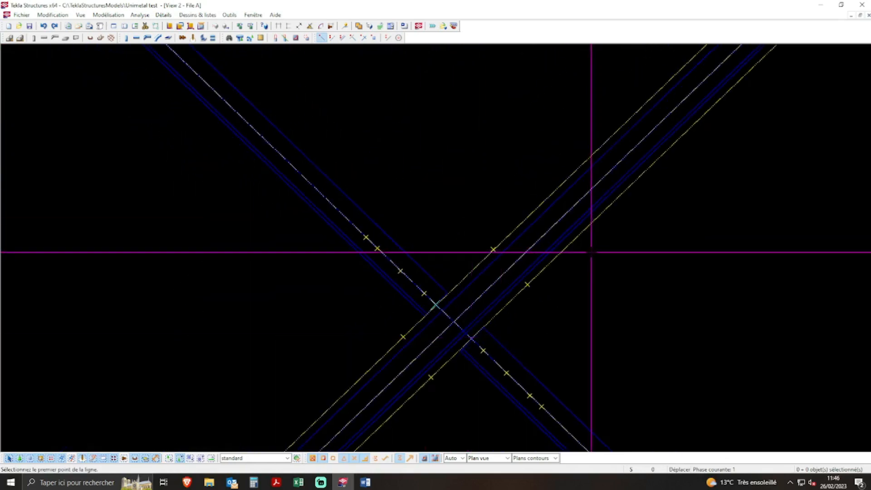
key("Escape")
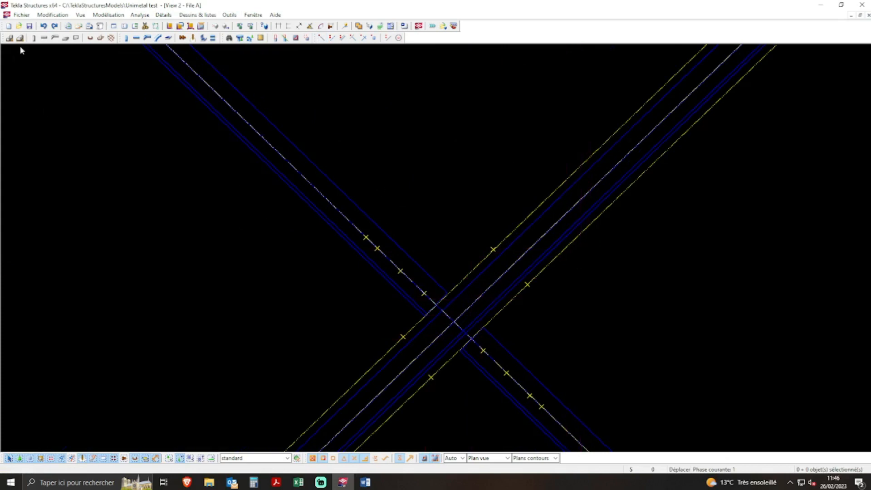
Add points on the rising brace's axis 20 mm to either side of the crossing centre
left_click(321, 38)
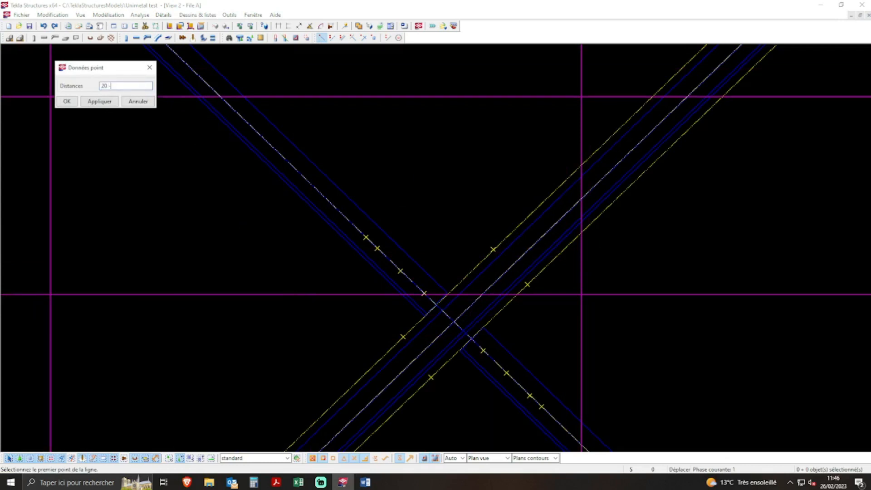
left_click(92, 102)
scroll(439, 296, "up", 3)
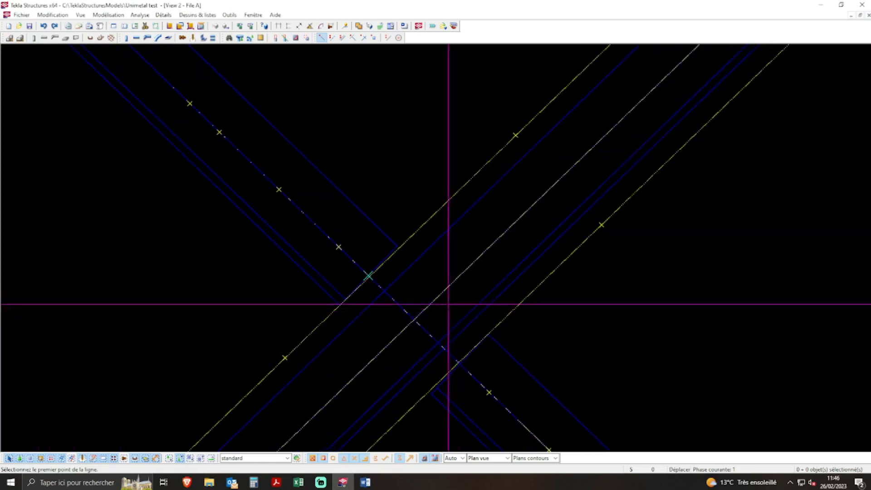
scroll(408, 333, "up", 3)
left_click(419, 310)
scroll(406, 260, "down", 1)
scroll(500, 270, "down", 1)
key("Escape")
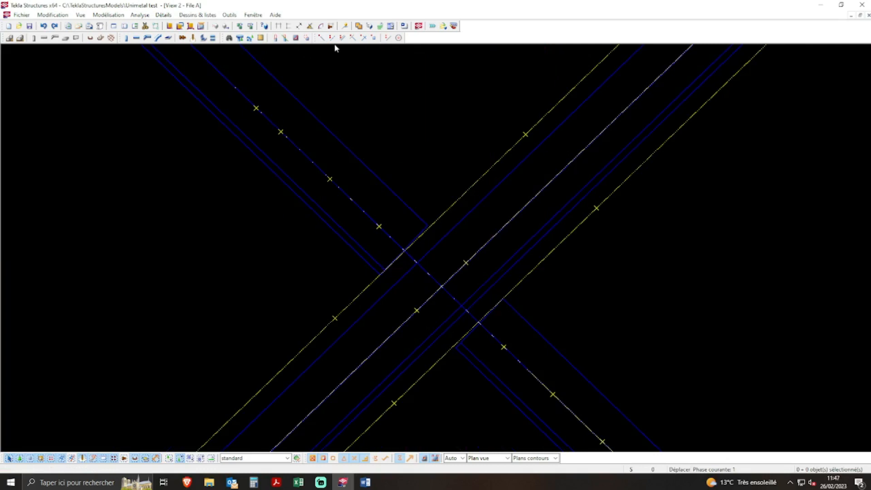
Draw two construction lines along the falling brace through the points on either side of the crossing centre
left_click(388, 38)
left_click(466, 262)
left_click(489, 287)
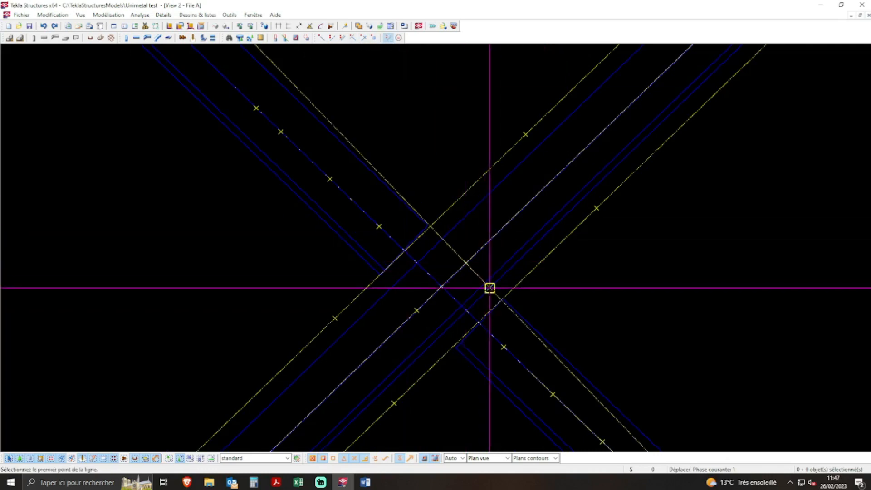
left_click(417, 311)
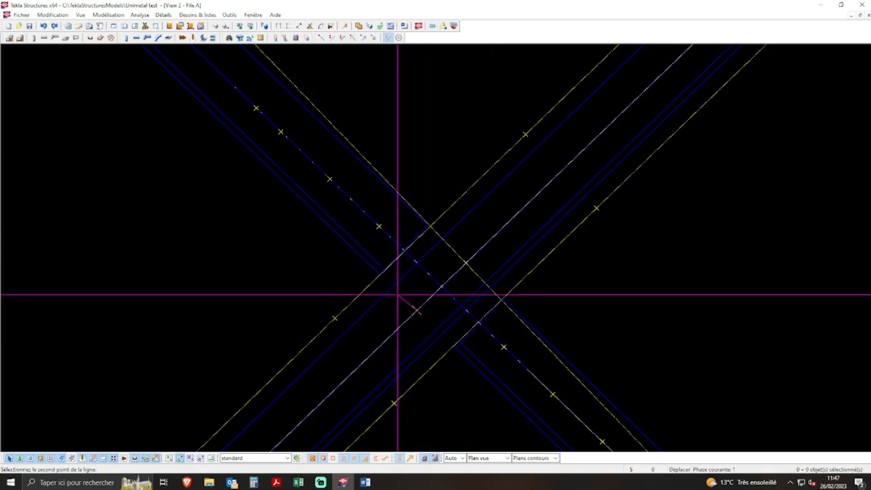
left_click(393, 286)
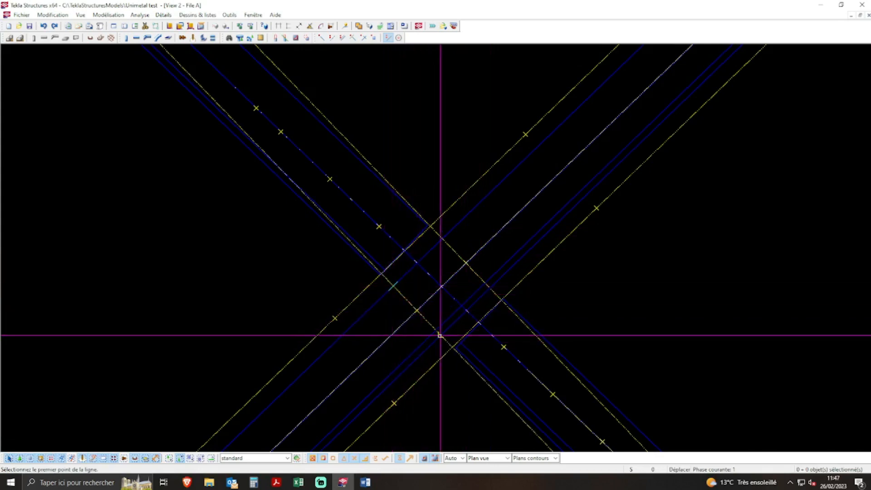
key("Escape")
scroll(436, 208, "down", 2)
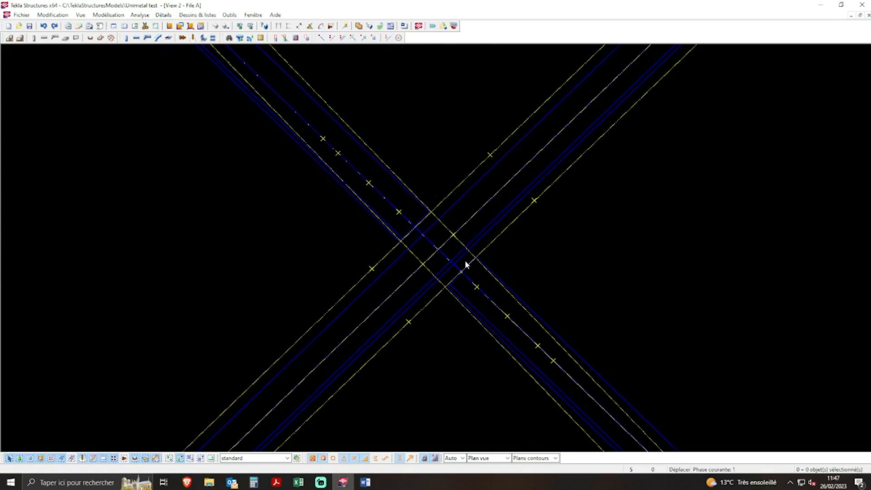
Draw construction lines across the falling brace through the outermost point at each end of the point rows
left_click(388, 40)
left_click(554, 359)
left_click(541, 372)
left_click(323, 138)
left_click(338, 124)
key("Escape")
scroll(433, 289, "down", 2)
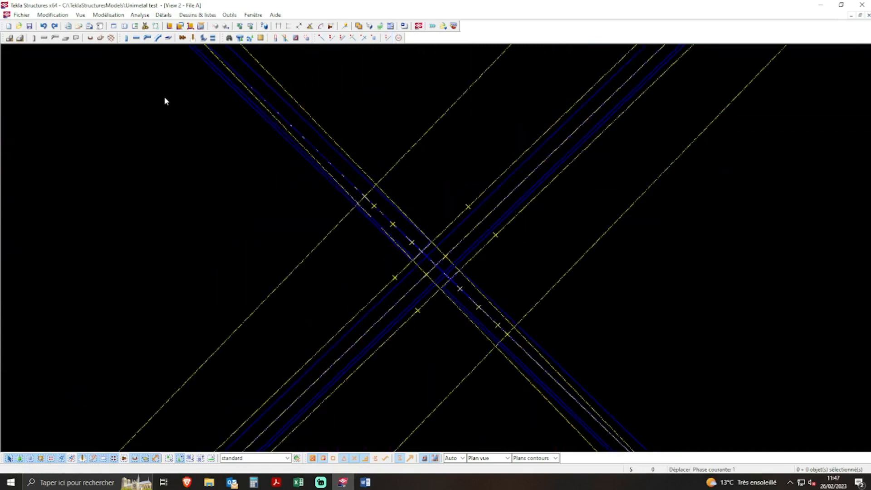
Try to outline a contour plate over the falling brace between the two outer cross construction lines, including points at the crossing
left_click(169, 38)
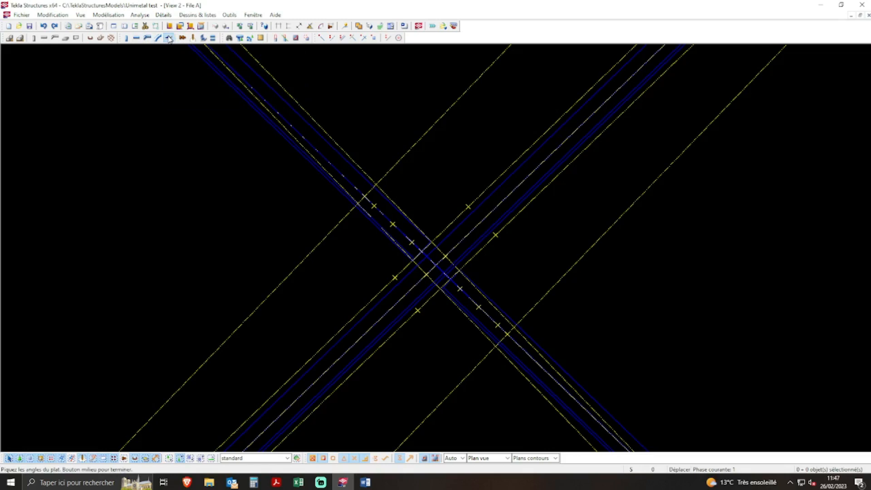
scroll(356, 200, "up", 2)
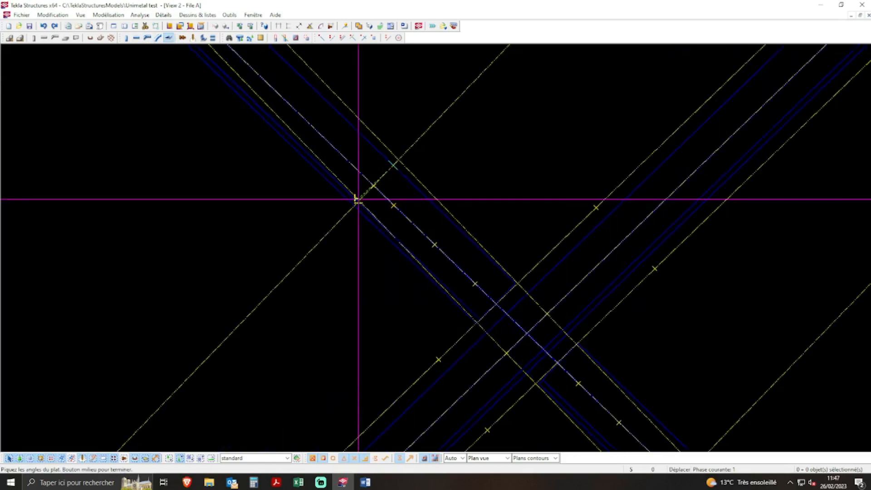
scroll(350, 208, "up", 2)
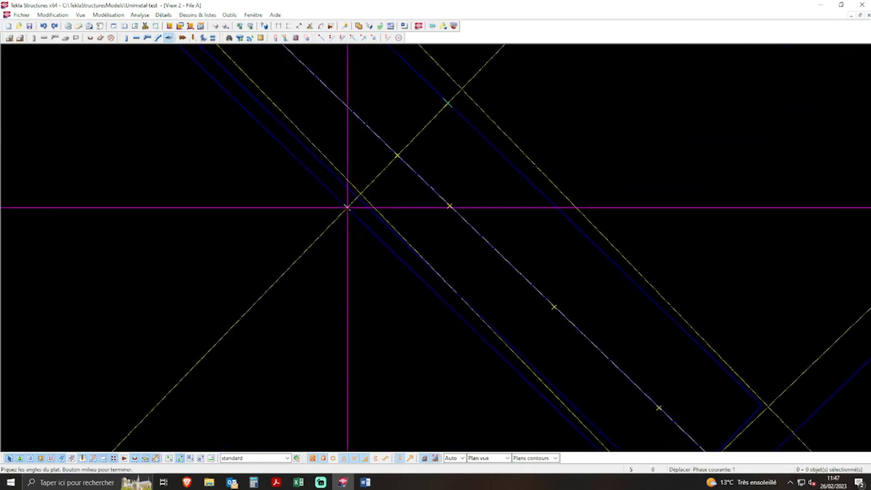
left_click(348, 207)
left_click(447, 103)
scroll(274, 110, "down", 5)
scroll(476, 254, "up", 4)
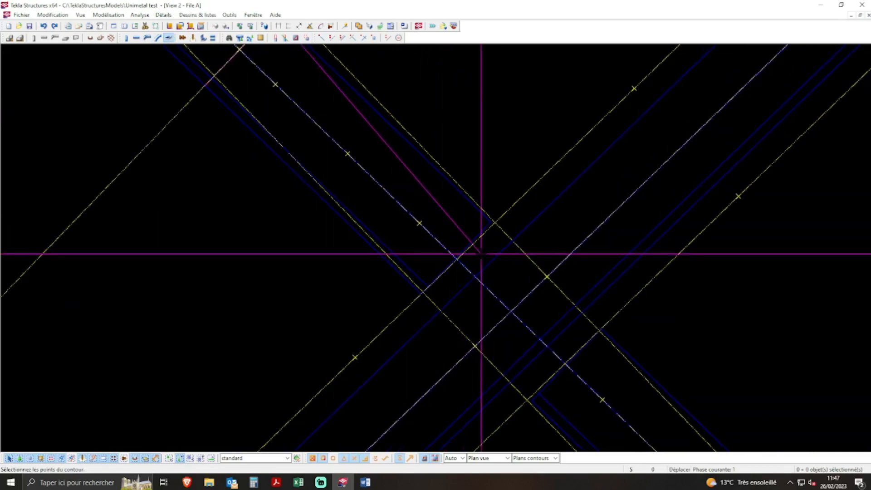
left_click(519, 237)
scroll(502, 136, "down", 2)
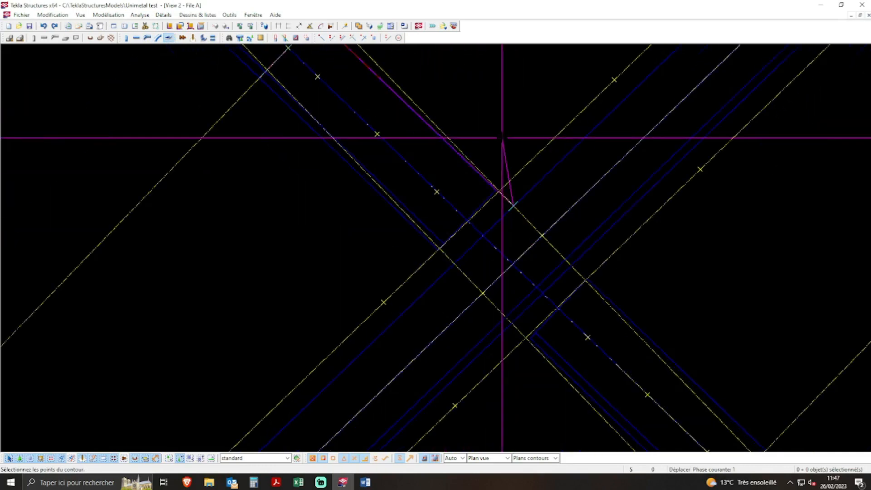
scroll(389, 136, "down", 3)
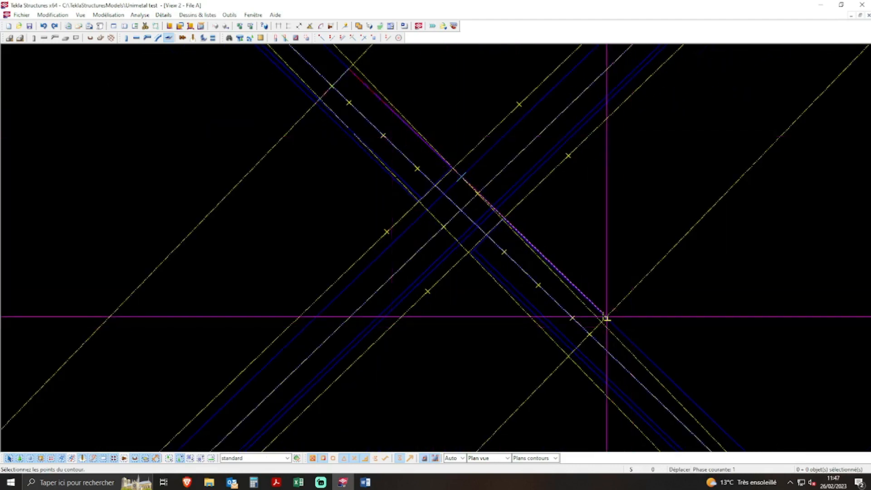
scroll(607, 319, "up", 2)
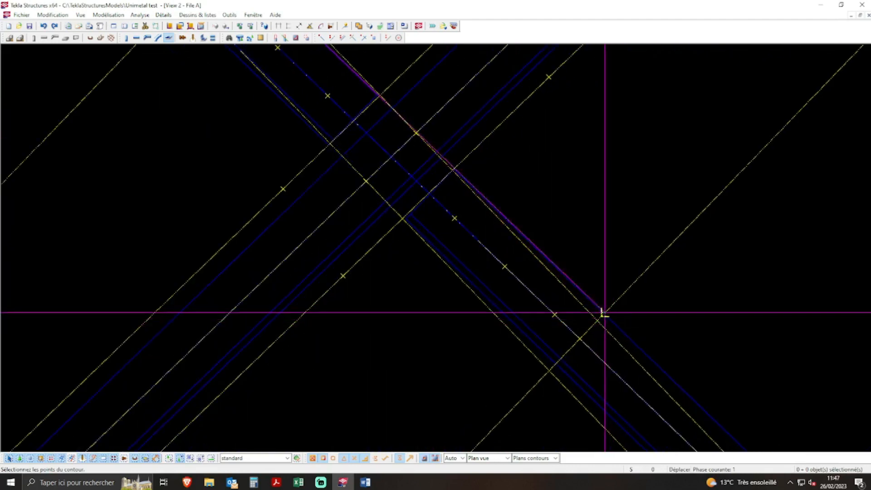
scroll(597, 320, "up", 2)
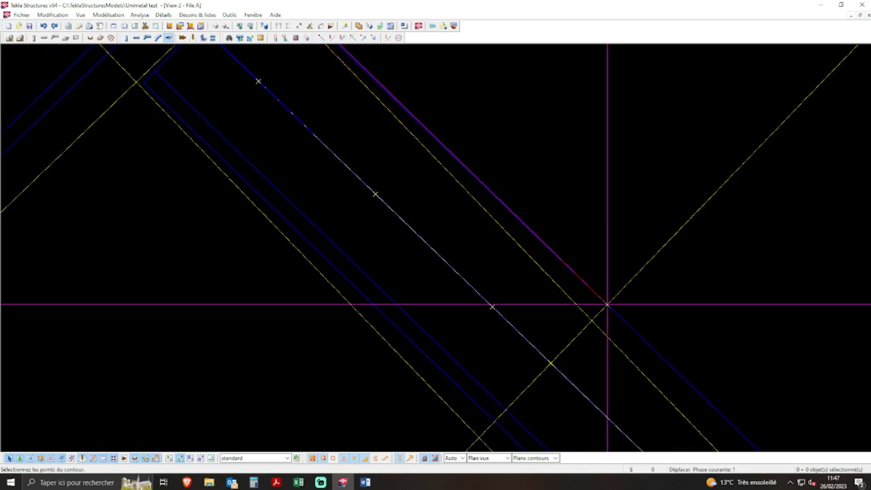
scroll(563, 211, "down", 2)
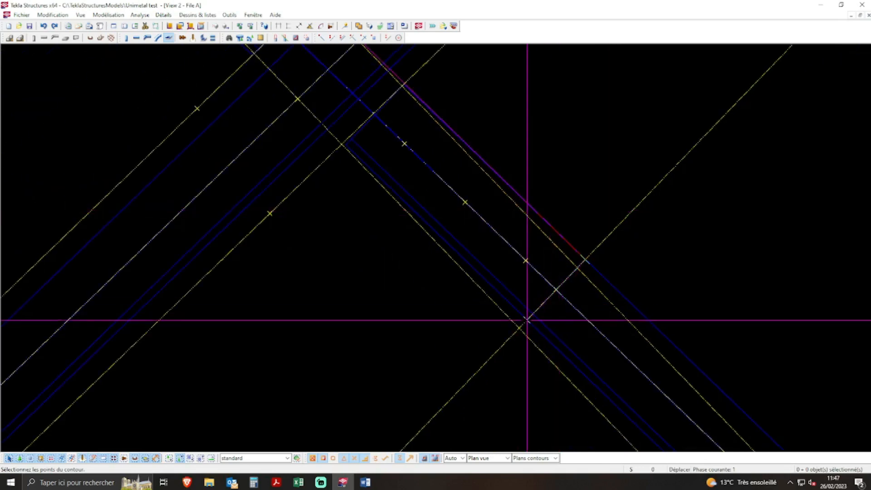
left_click(527, 320)
scroll(546, 347, "down", 2)
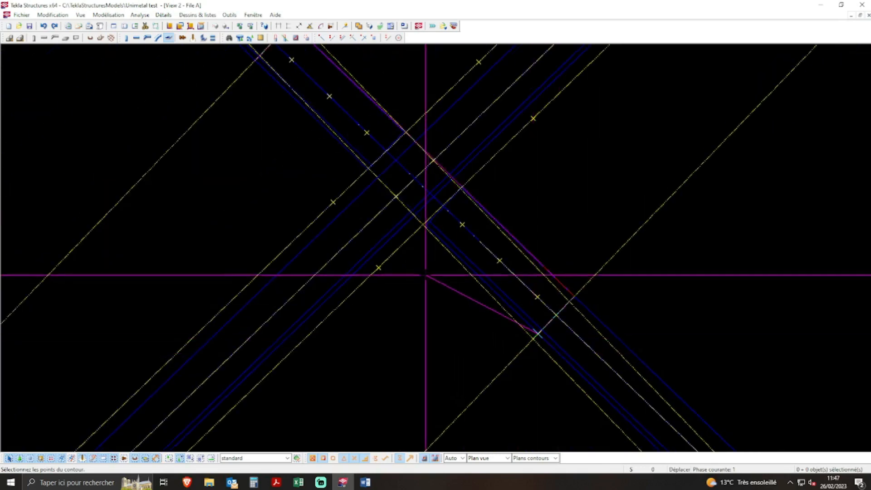
scroll(405, 188, "up", 1)
scroll(420, 242, "up", 1)
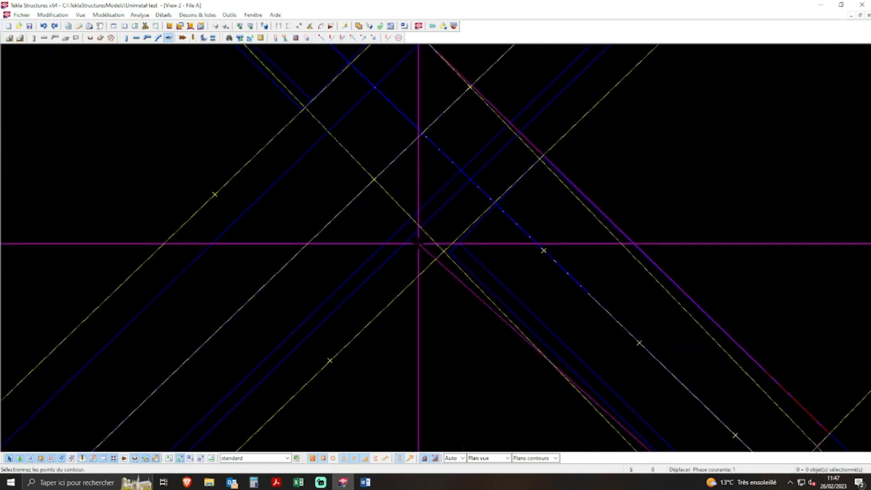
scroll(418, 300, "down", 3)
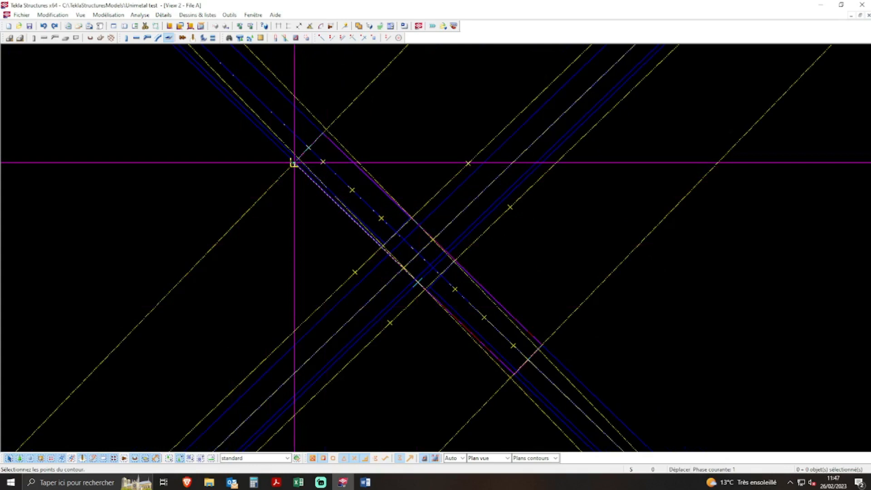
scroll(292, 163, "up", 1)
scroll(290, 164, "up", 2)
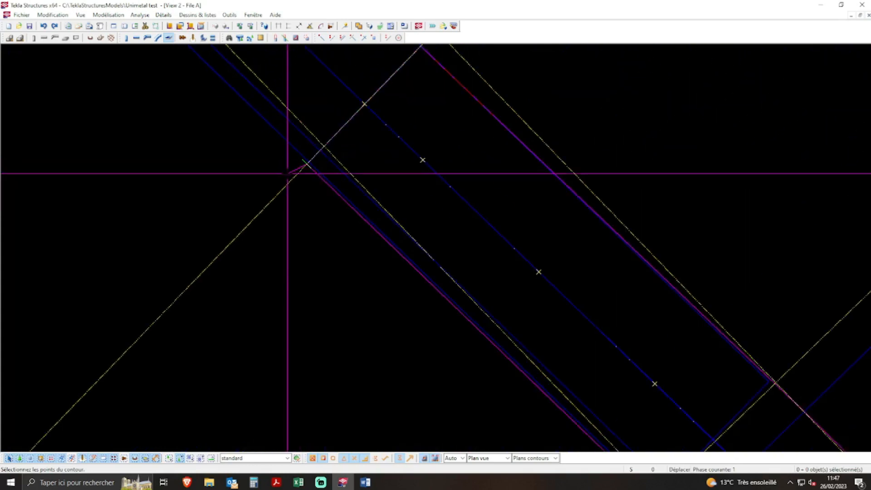
scroll(301, 166, "up", 1)
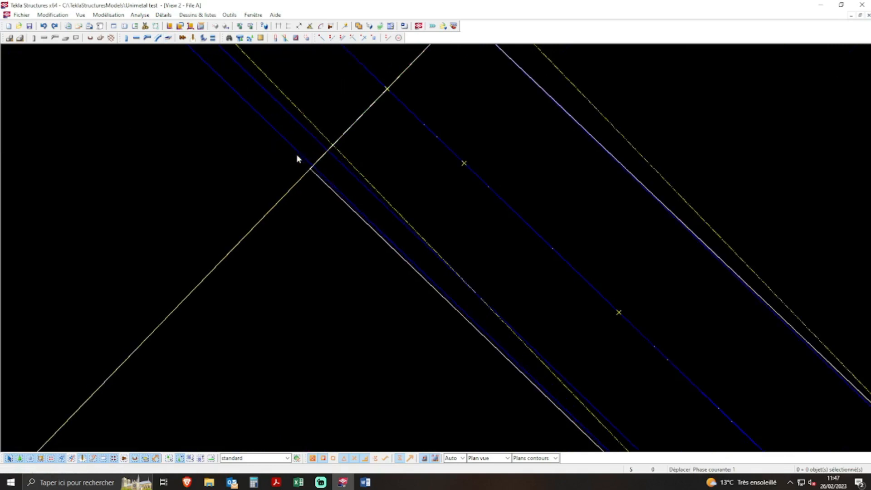
Remove the misdrawn contour plate from the crossing
left_click(317, 177)
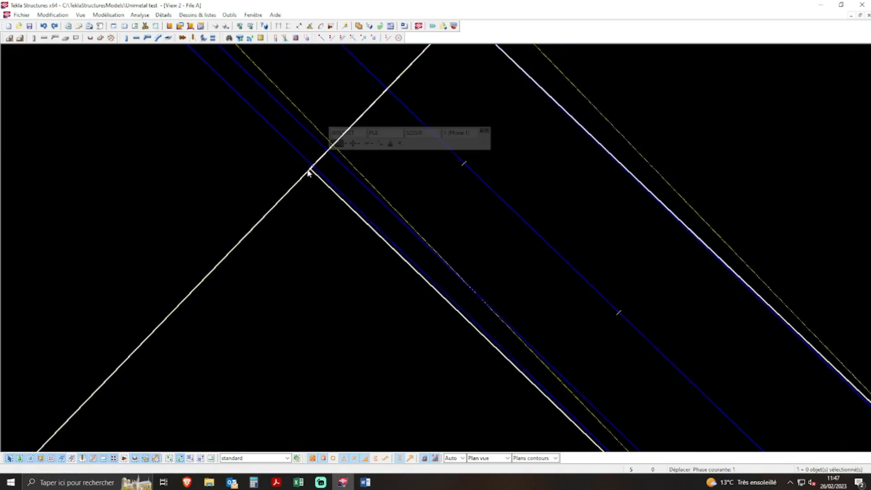
scroll(306, 211, "down", 2)
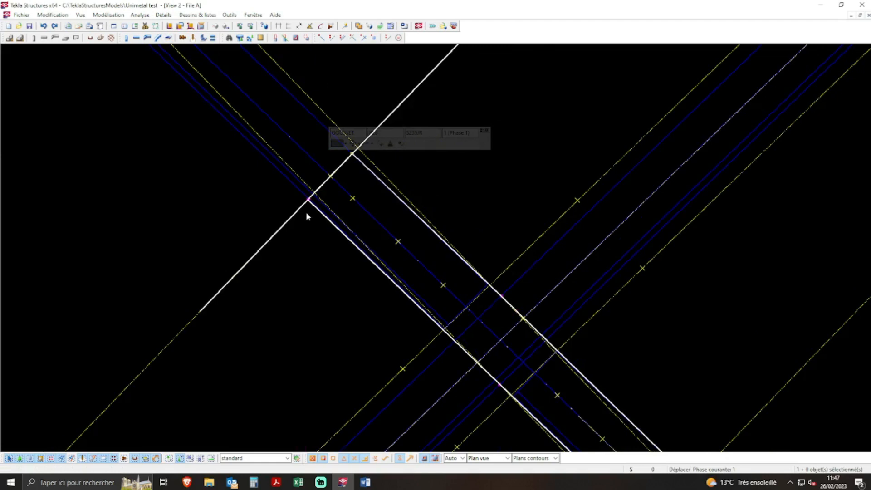
left_click(308, 216)
scroll(307, 216, "down", 2)
Create a contour plate along the falling brace's outer edges between the outer cross construction lines, adding an edge point at the crossing on each side
left_click(169, 38)
scroll(331, 206, "up", 2)
scroll(343, 230, "up", 3)
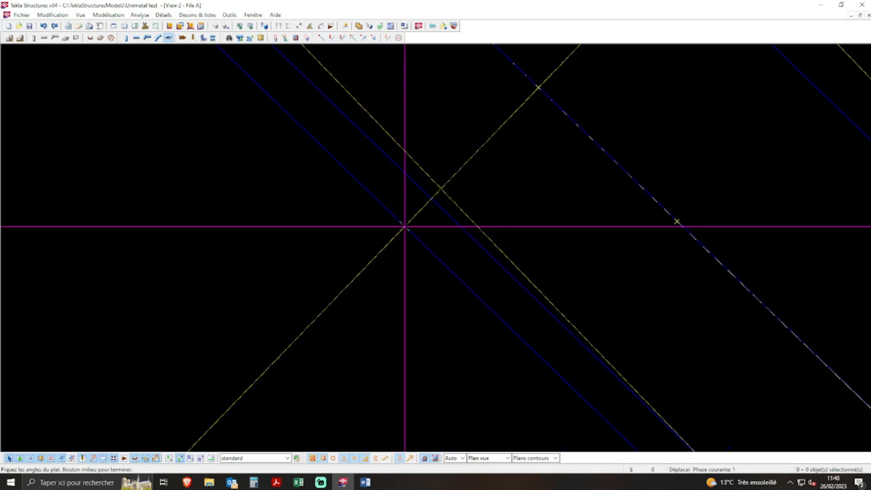
left_click(404, 227)
scroll(395, 296, "down", 6)
scroll(432, 271, "down", 4)
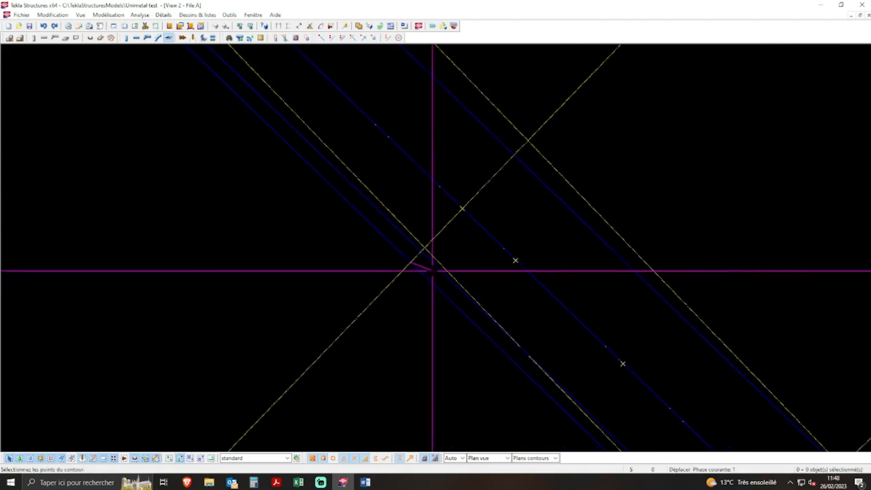
scroll(502, 159, "down", 3)
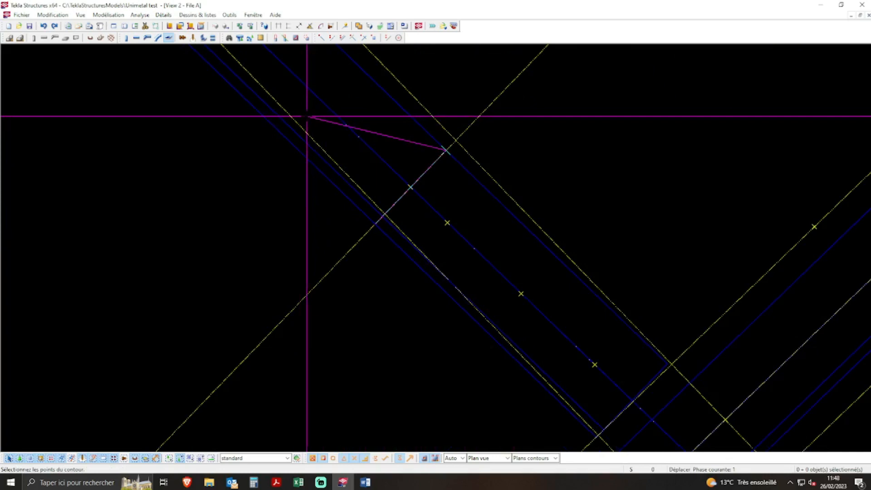
scroll(590, 325, "up", 2)
scroll(576, 314, "up", 2)
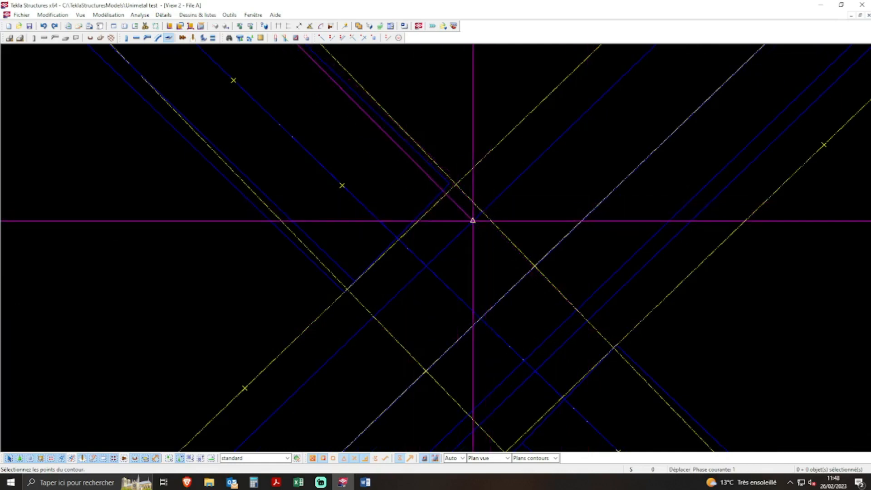
left_click(482, 209)
scroll(437, 139, "down", 5)
scroll(637, 363, "up", 4)
scroll(637, 358, "up", 2)
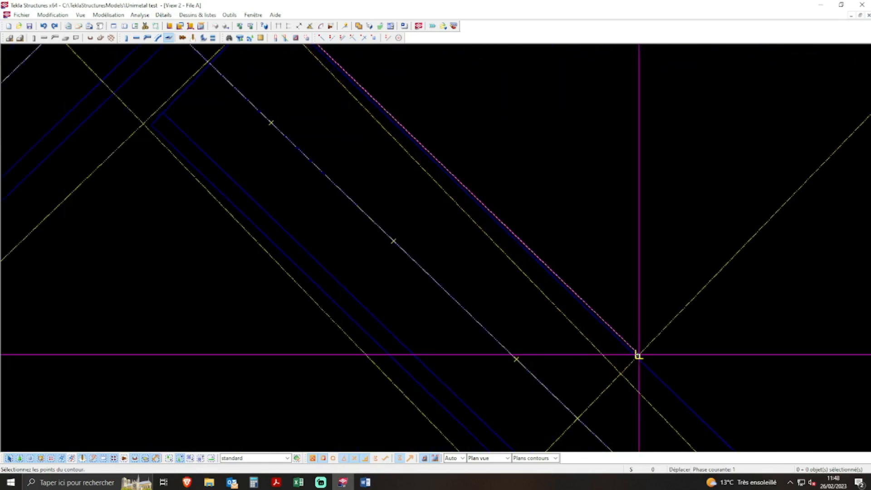
scroll(638, 356, "up", 3)
left_click(640, 340)
scroll(640, 340, "down", 3)
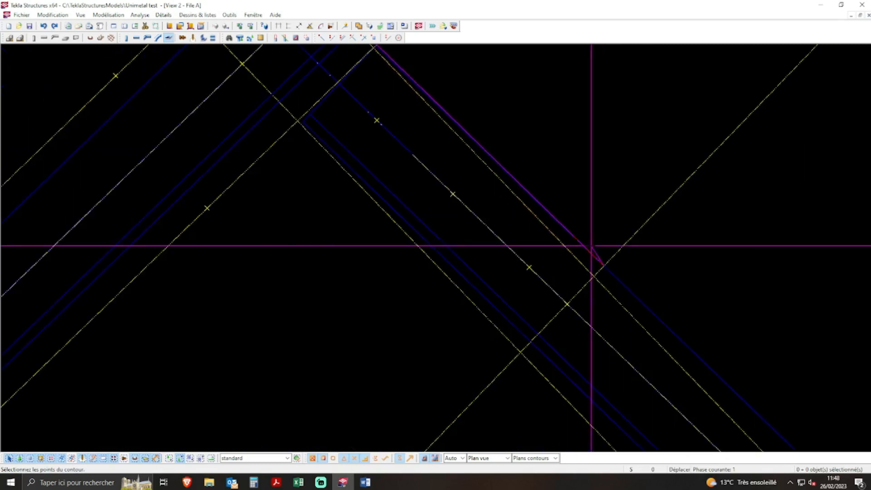
left_click(531, 342)
scroll(585, 420, "down", 3)
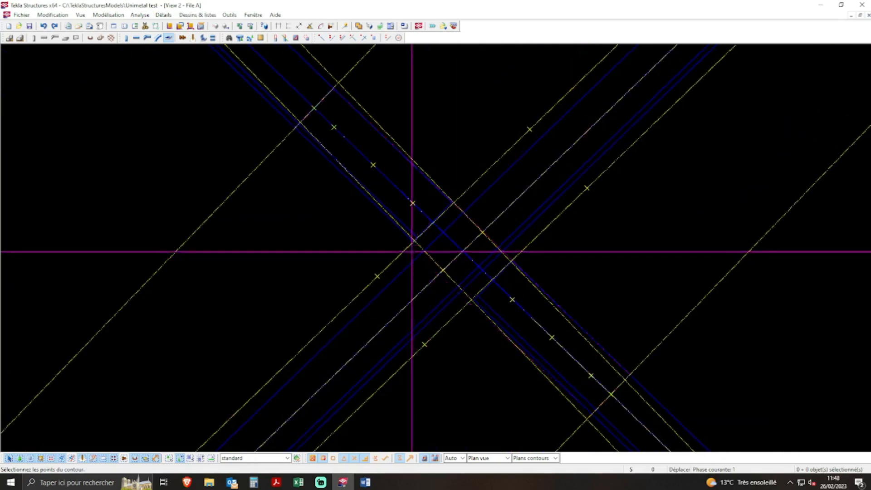
scroll(472, 276, "up", 3)
left_click(471, 279)
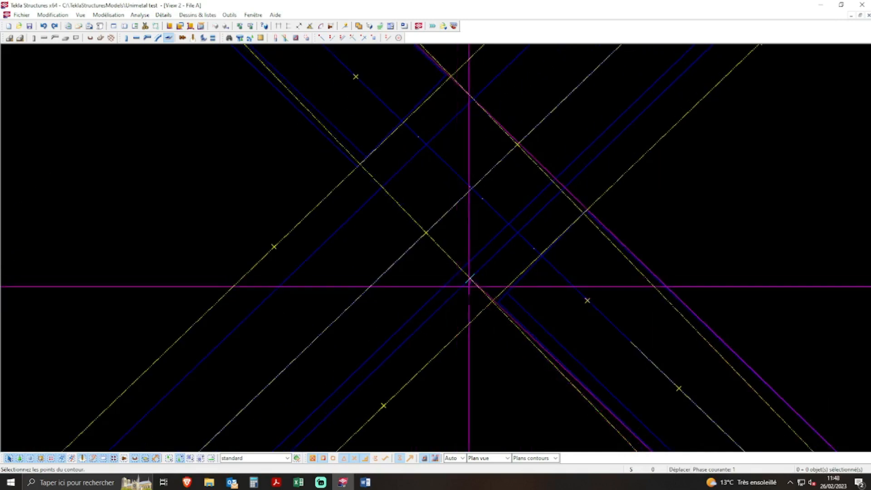
scroll(514, 371, "down", 3)
scroll(330, 141, "up", 1)
scroll(330, 141, "up", 2)
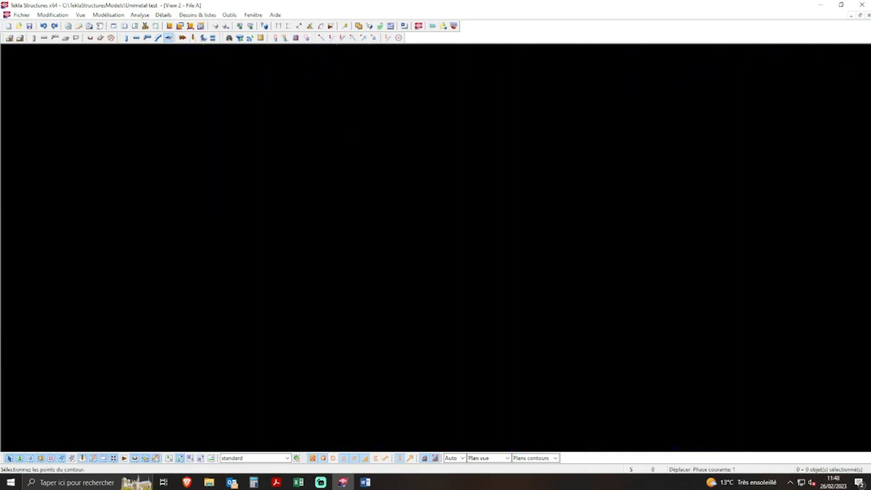
left_click(361, 225)
scroll(400, 177, "down", 4)
key("Escape")
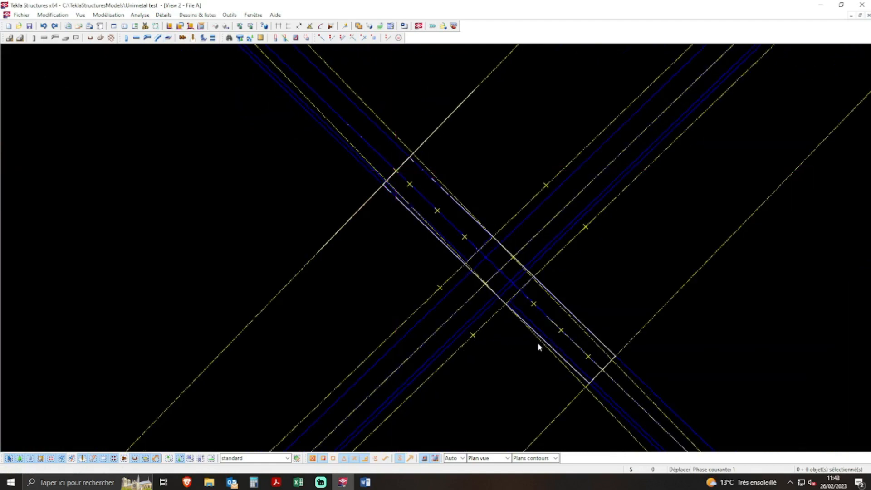
Bolt the falling brace's lower angles to the crossing plate, using the axis points nearest the plate's lower end as the bolt direction
left_click(182, 38)
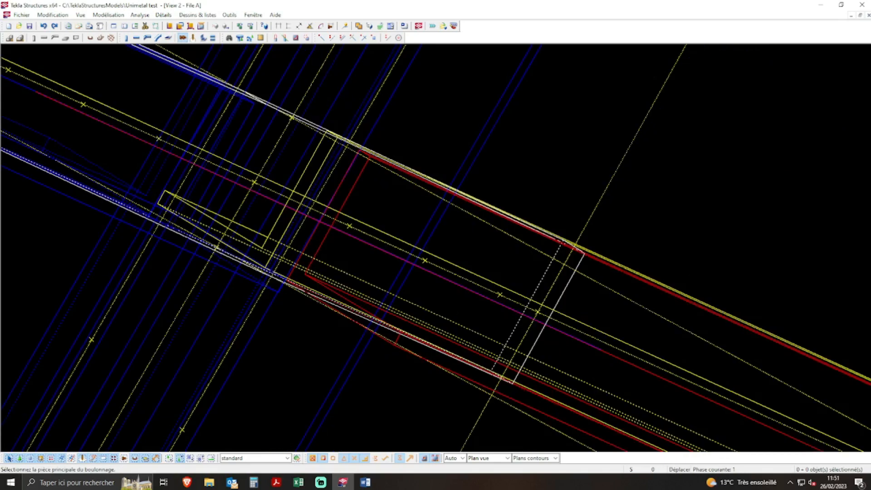
left_click(621, 267)
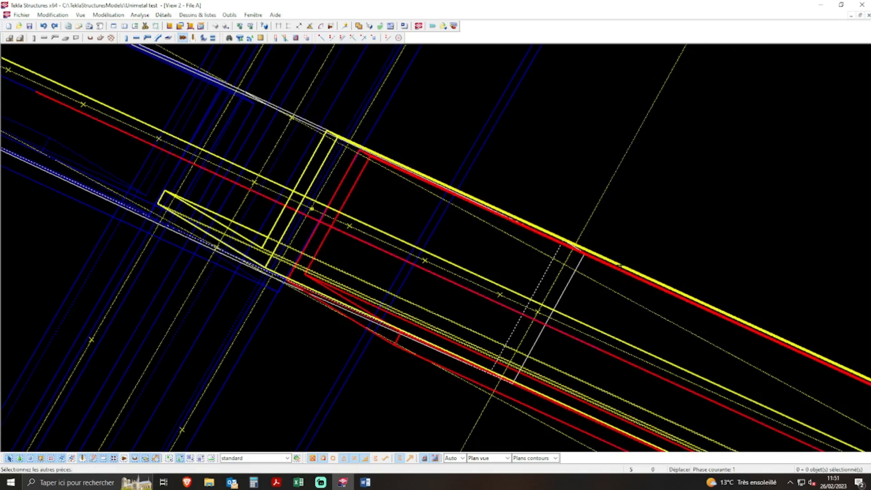
left_click(560, 299)
middle_click(590, 300)
left_click(501, 295)
left_click(428, 262)
scroll(581, 337, "down", 5)
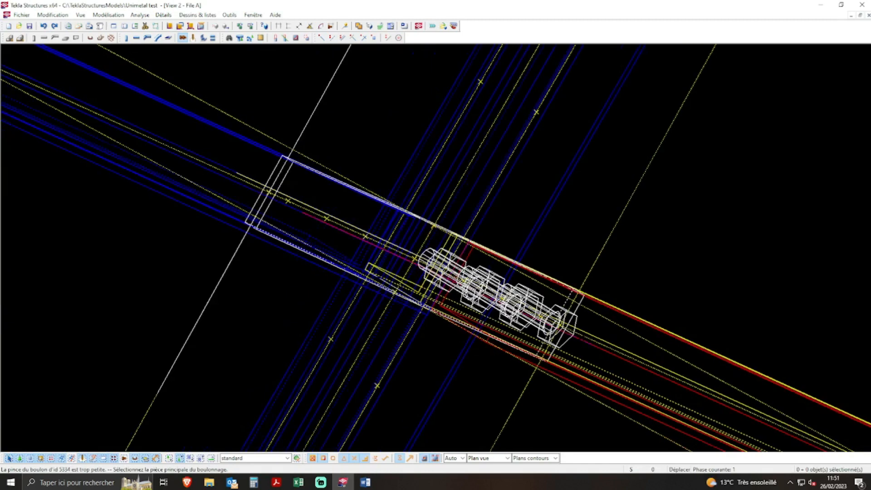
Bolt the falling brace's upper angles to the crossing plate, using the axis points nearest the plate's upper end as the bolt direction
scroll(390, 222, "up", 6)
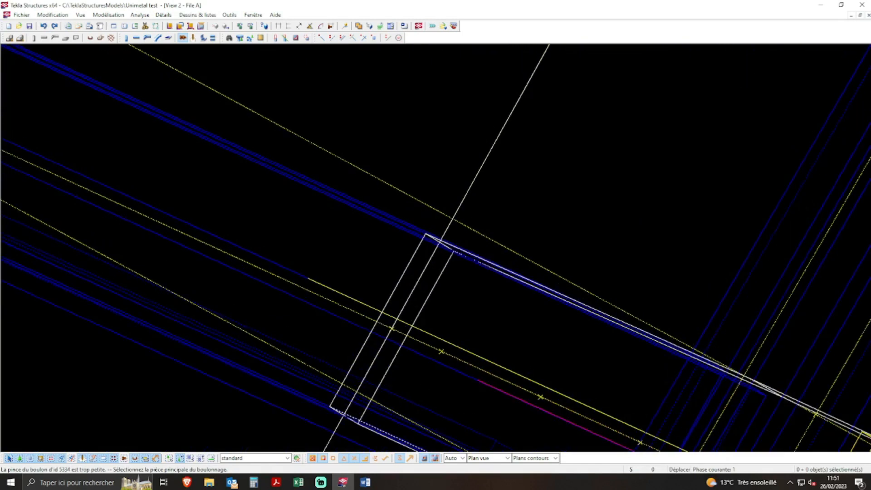
left_click(397, 221)
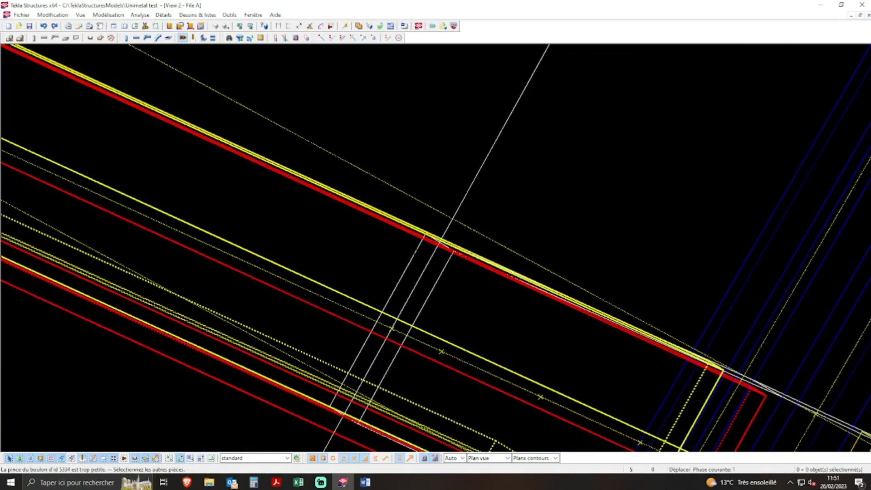
left_click(411, 260)
scroll(399, 268, "down", 2)
middle_click(408, 298)
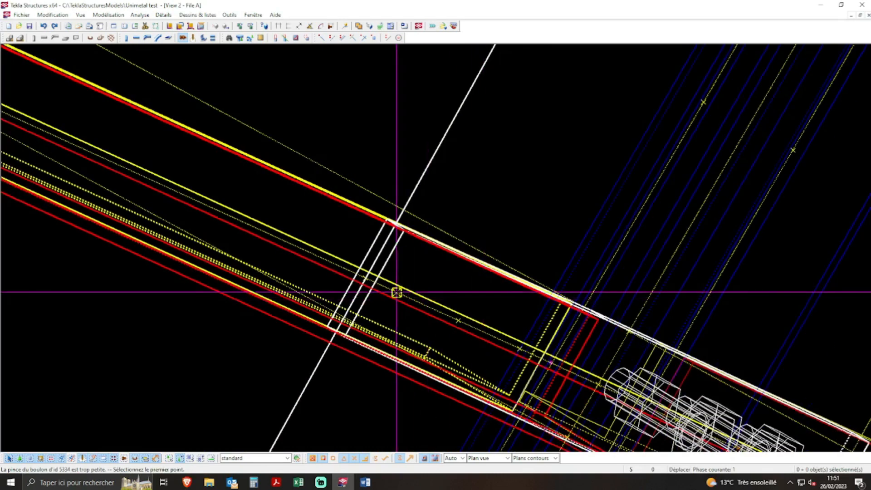
left_click(395, 291)
left_click(458, 320)
scroll(458, 321, "down", 5)
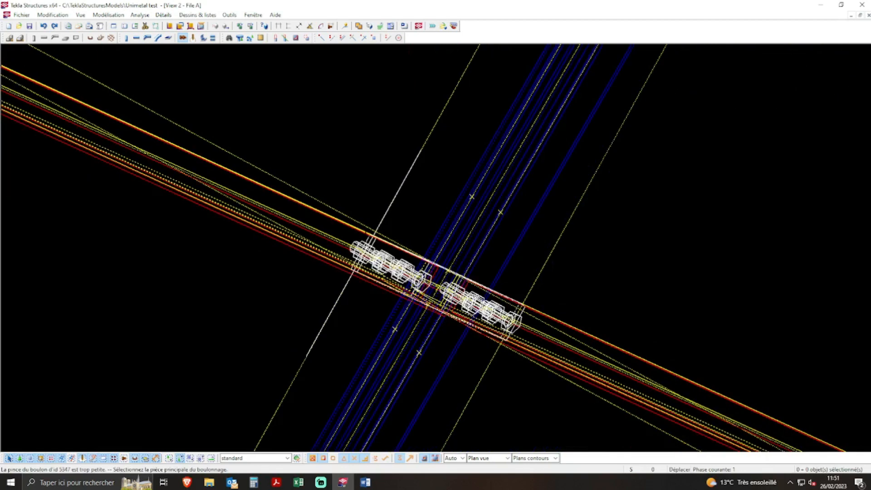
Set the bolt group's X spacing to 0 in the bolt properties
double_click(182, 39)
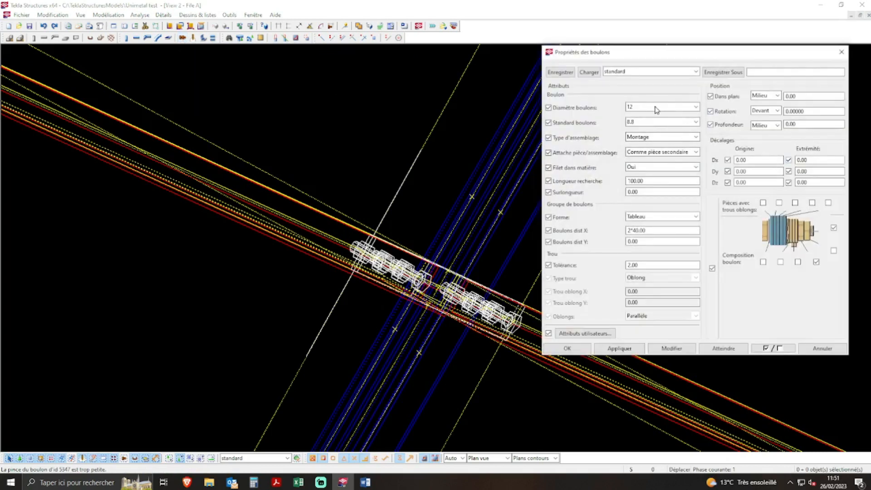
left_click_drag(650, 230, 613, 231)
type("0")
left_click(572, 349)
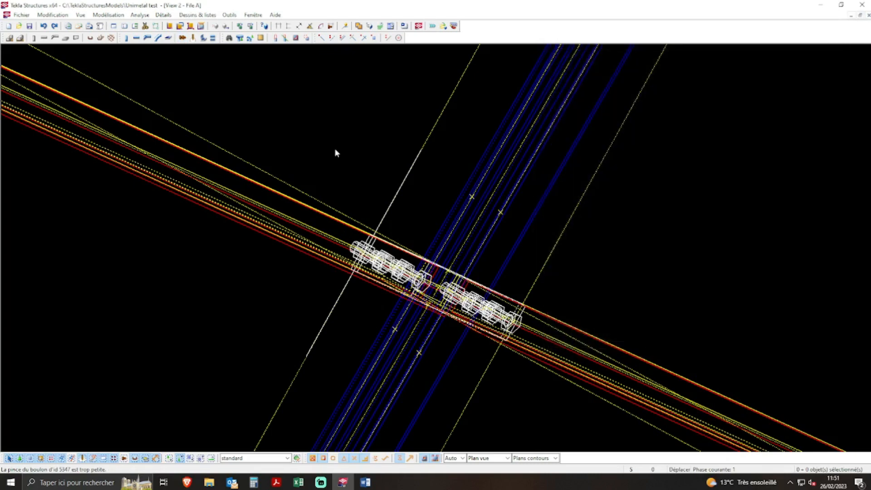
Bolt the continuous rising brace's double angles to the crossing plate with a single bolt at the centre of the brace crossing
left_click(183, 37)
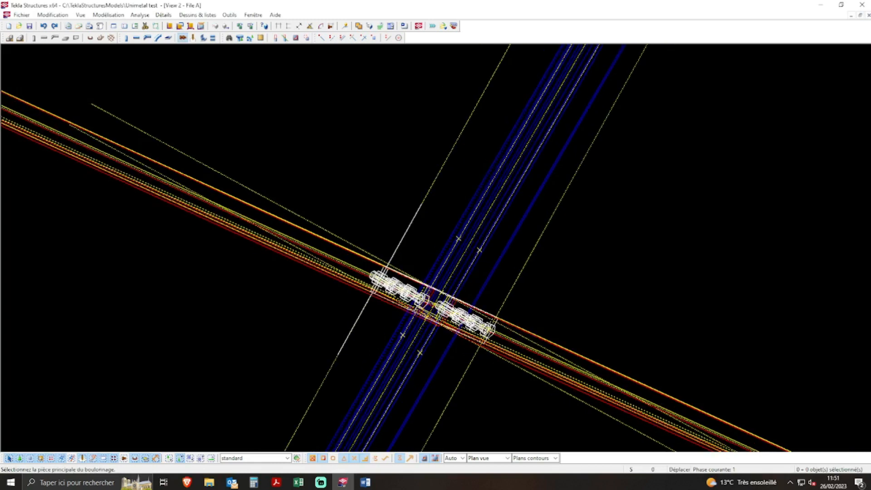
left_click(431, 282)
scroll(435, 296, "up", 2)
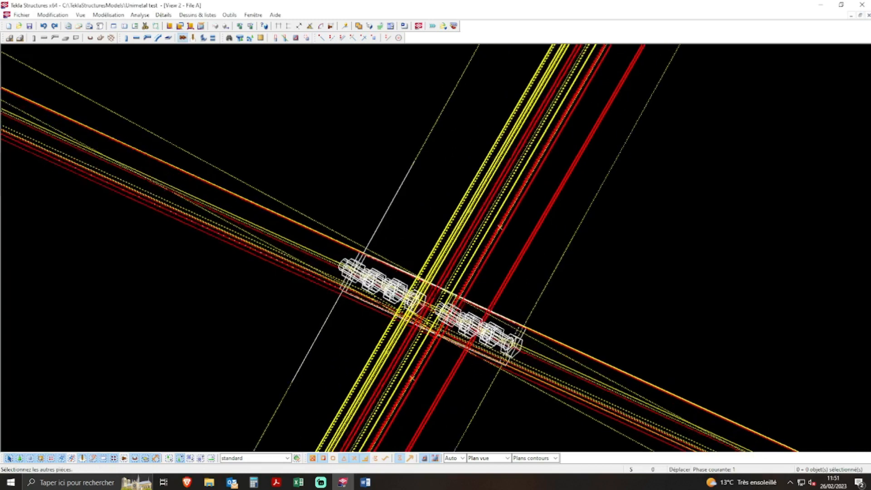
scroll(517, 345, "up", 3)
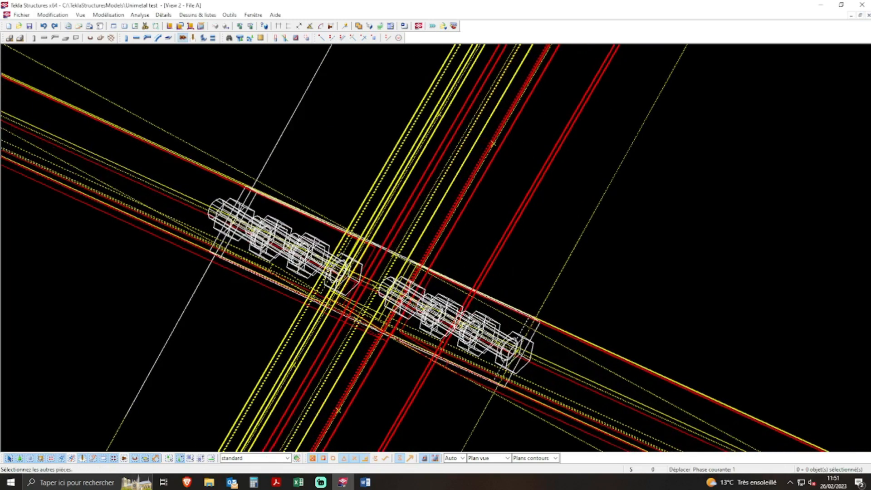
middle_click(390, 263)
scroll(394, 278, "up", 2)
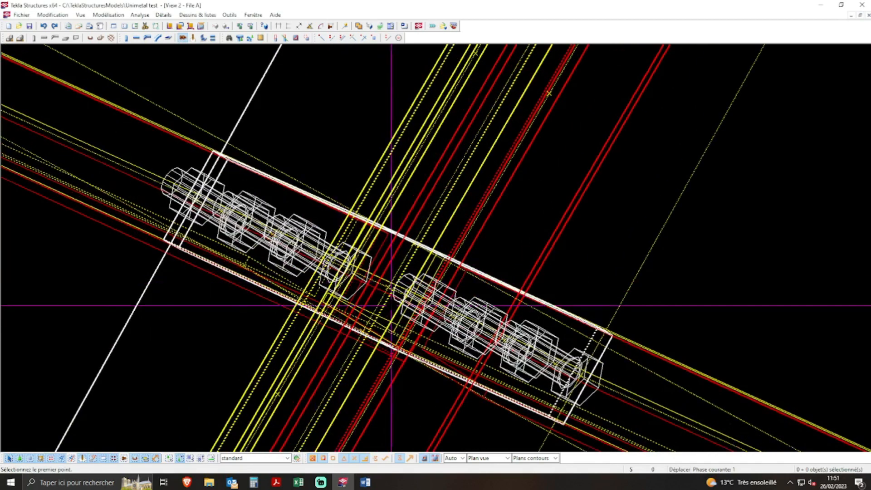
left_click(434, 209)
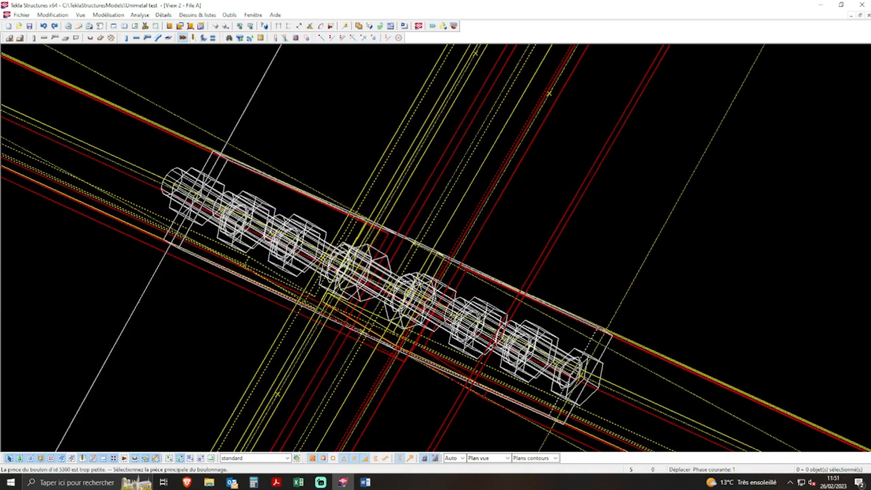
right_click(731, 186)
left_click(738, 189)
key("Home")
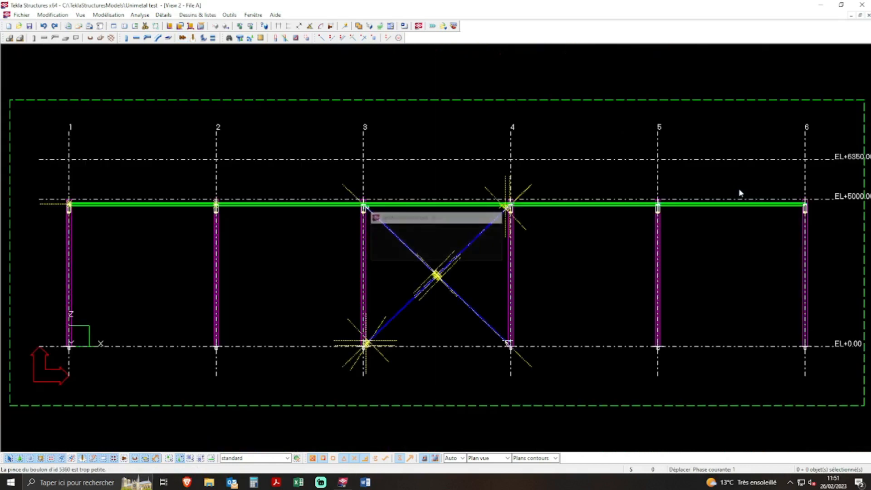
scroll(449, 272, "up", 5)
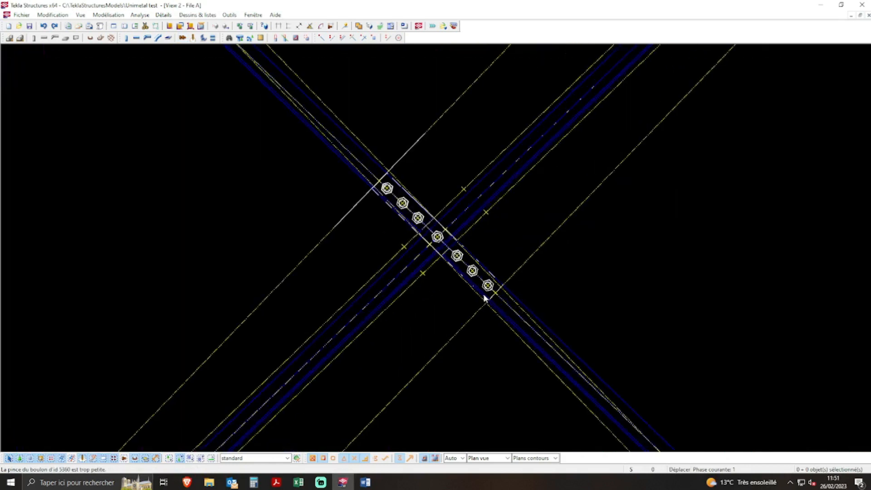